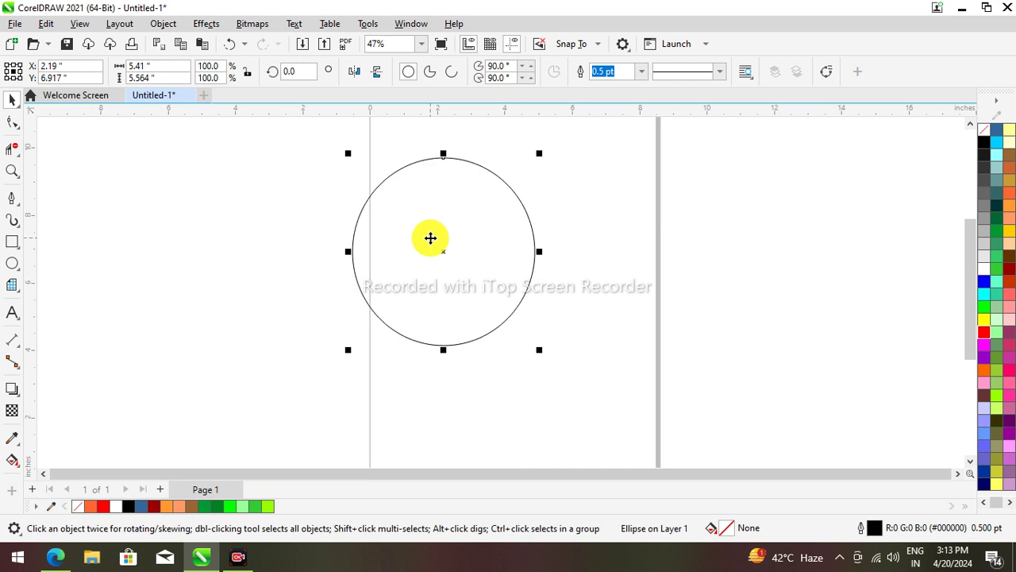
Duplicate the circle and place the copy beside it on the page so the two circles overlap.
key(ctrl+d)
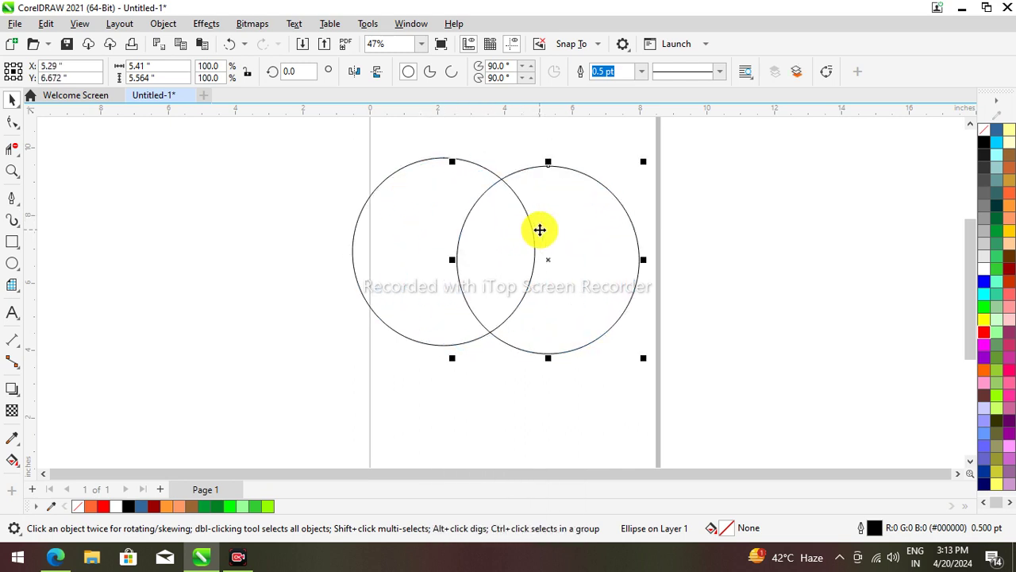
scroll(547, 218, up, 1)
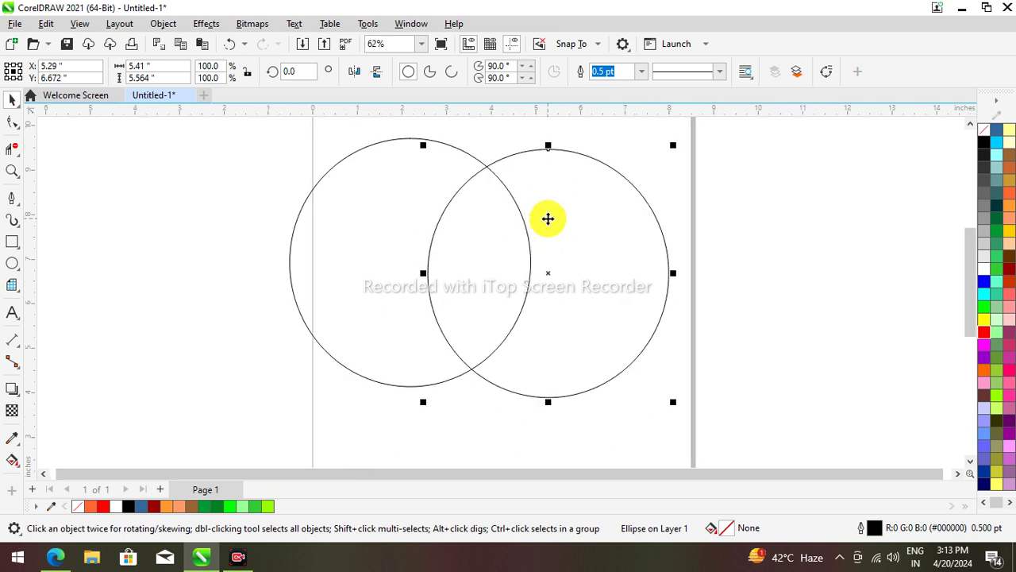
scroll(547, 219, down, 1)
Stretch the original circle to about 6.76 in tall and the copy to about 5.72 by 6.64 in, forming two overlapping ovals.
click(421, 311)
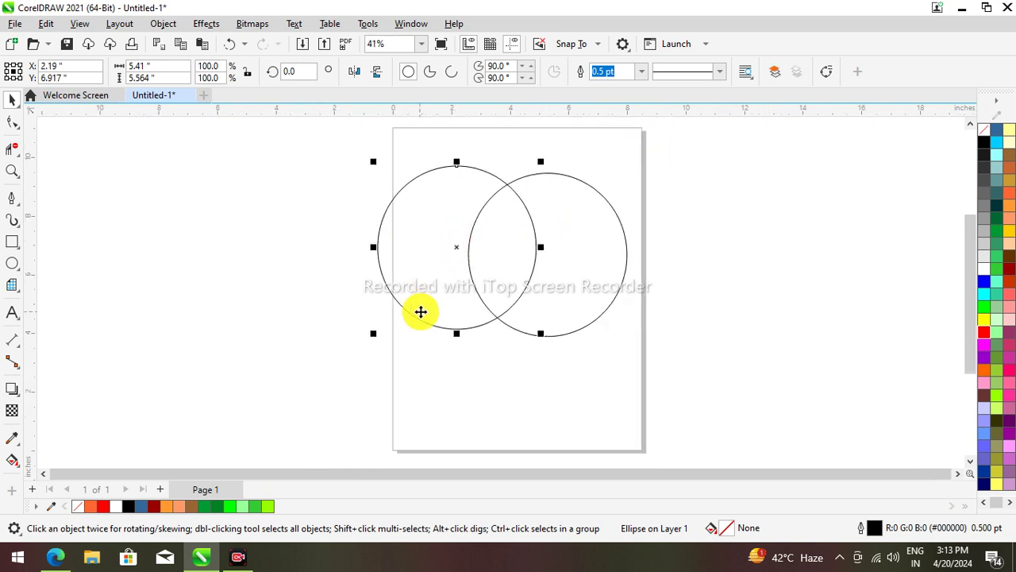
drag(456, 333, 465, 369)
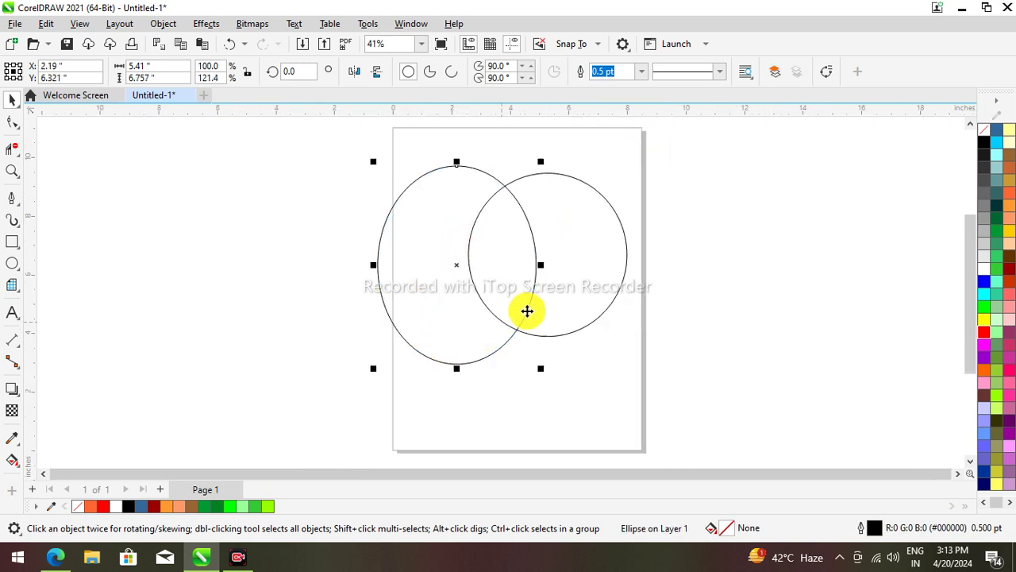
click(586, 265)
drag(546, 344, 558, 373)
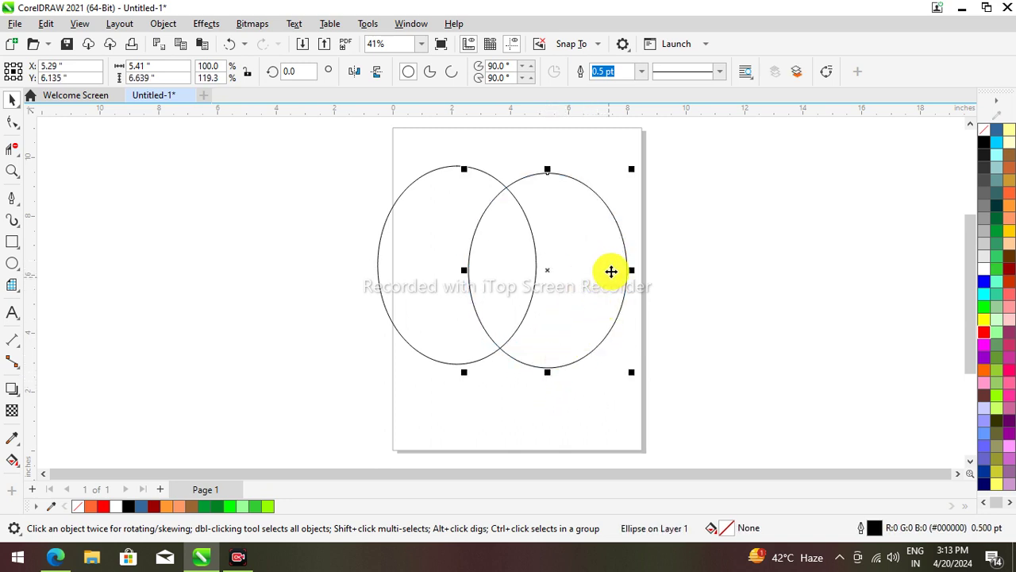
drag(632, 267, 640, 270)
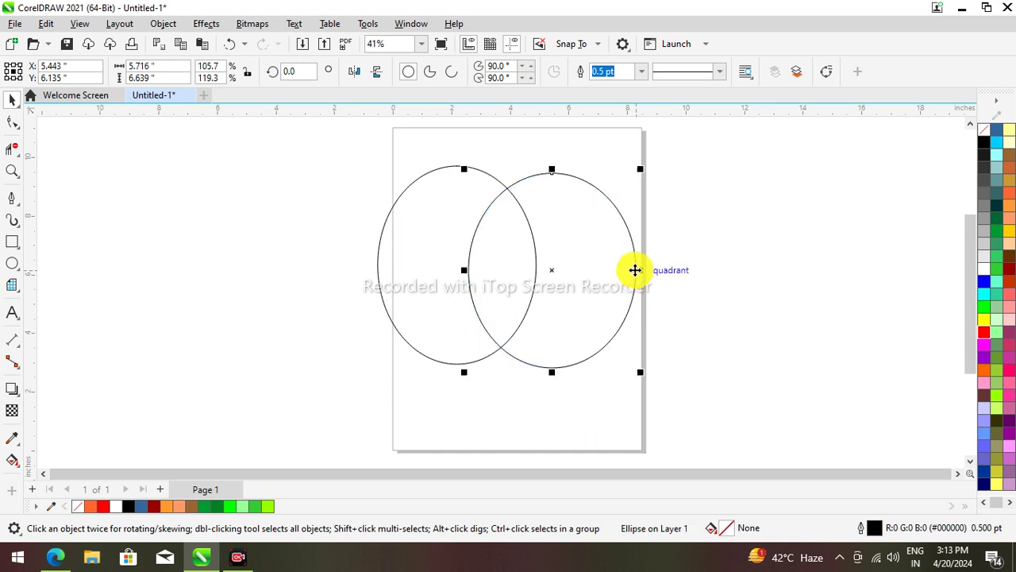
Select both overlapping ovals and weld them into a single outline.
click(380, 260)
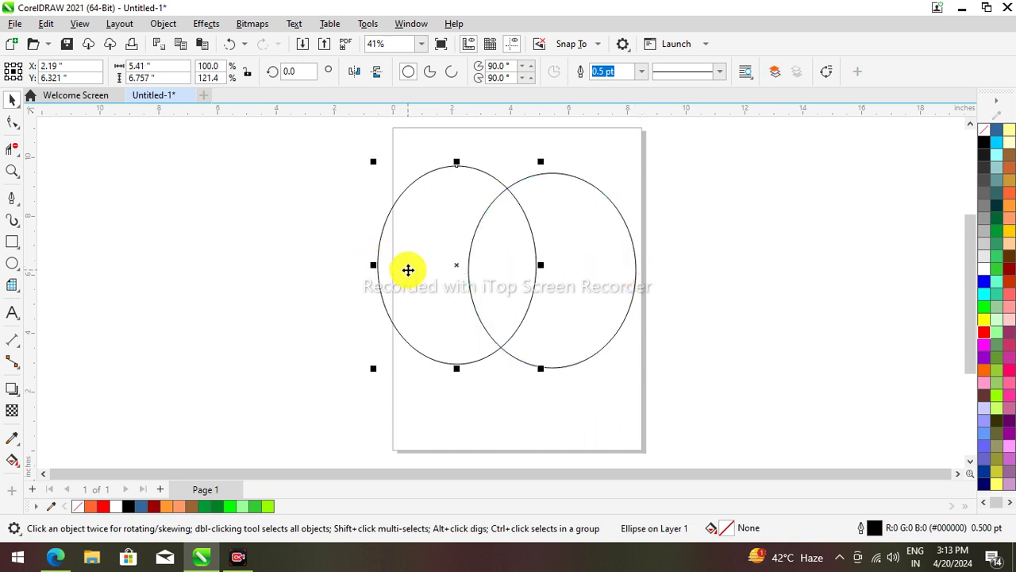
click(309, 181)
drag(353, 173, 690, 389)
click(436, 72)
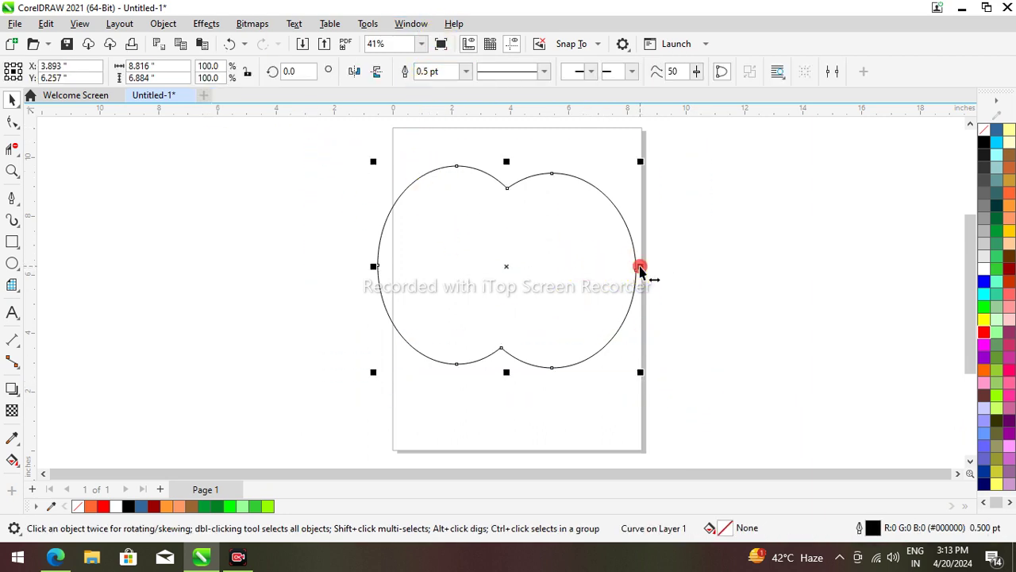
Narrow the welded outline to about 7.59 in wide and move it inside the page.
drag(640, 267, 587, 266)
drag(519, 251, 556, 247)
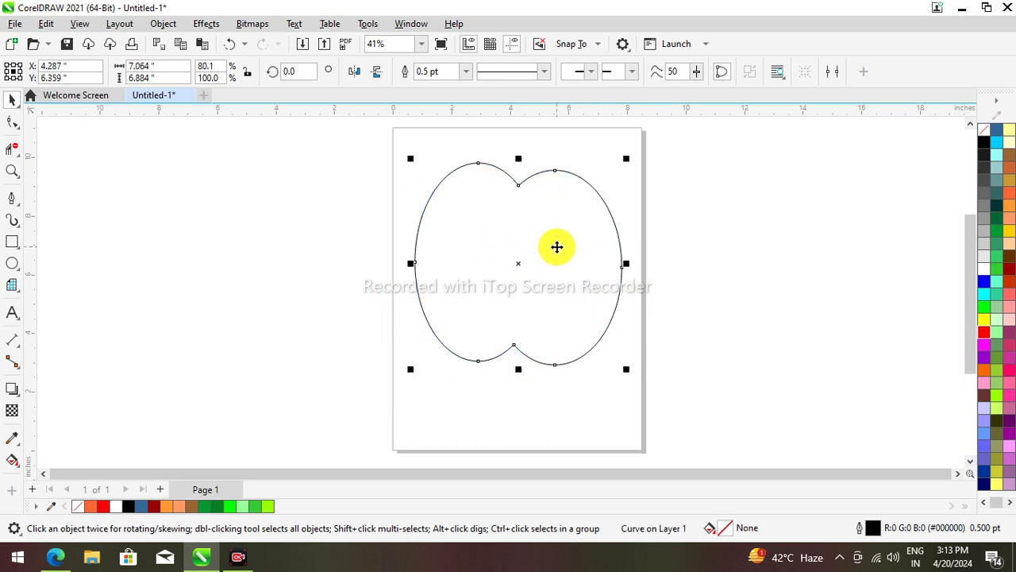
drag(411, 268, 397, 266)
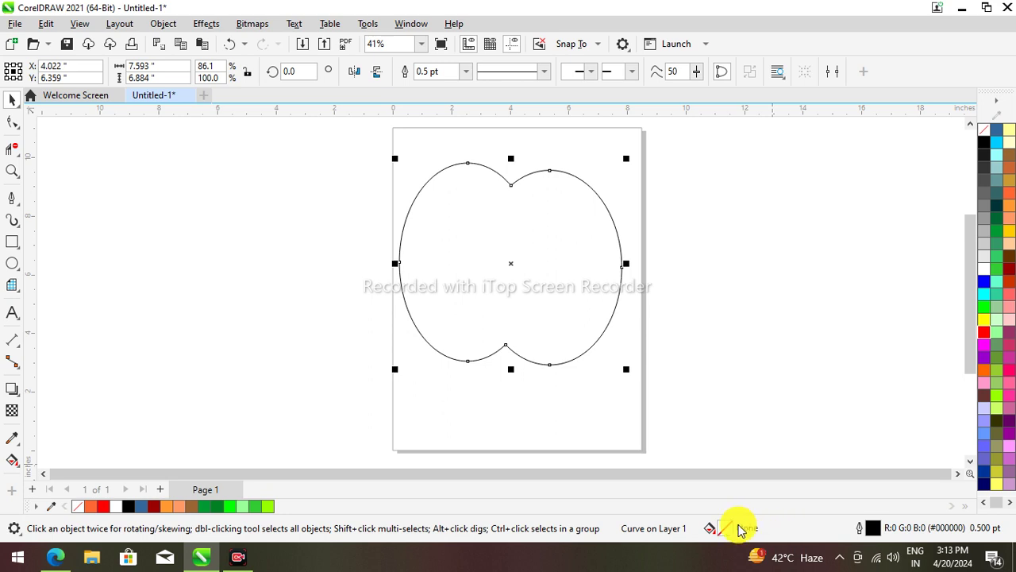
Reshape the curves of the outline's two upper lobes beside the top notch with the Shape tool.
key(F10)
key(shift+F2)
scroll(584, 306, down, 1)
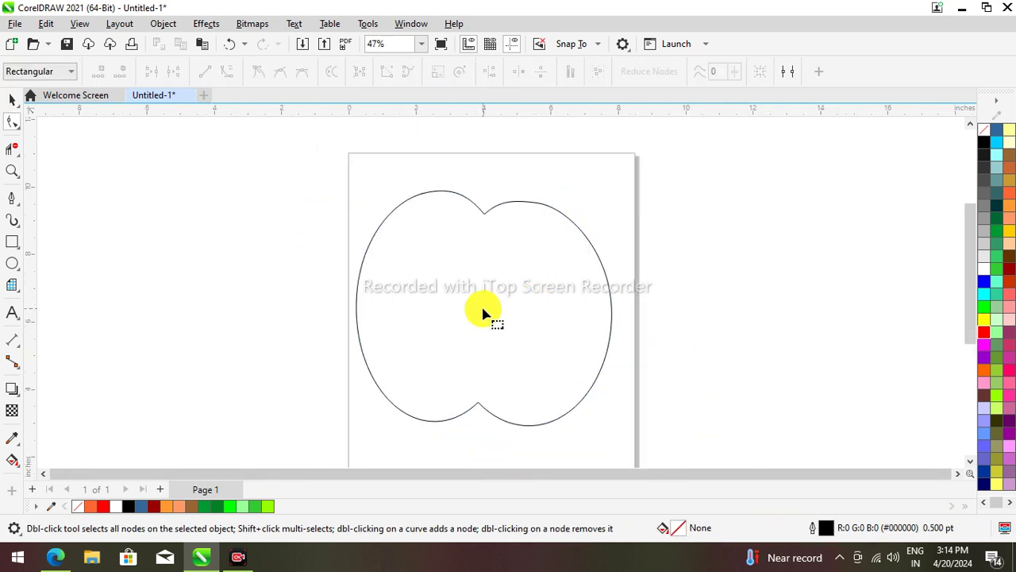
click(482, 314)
click(8, 99)
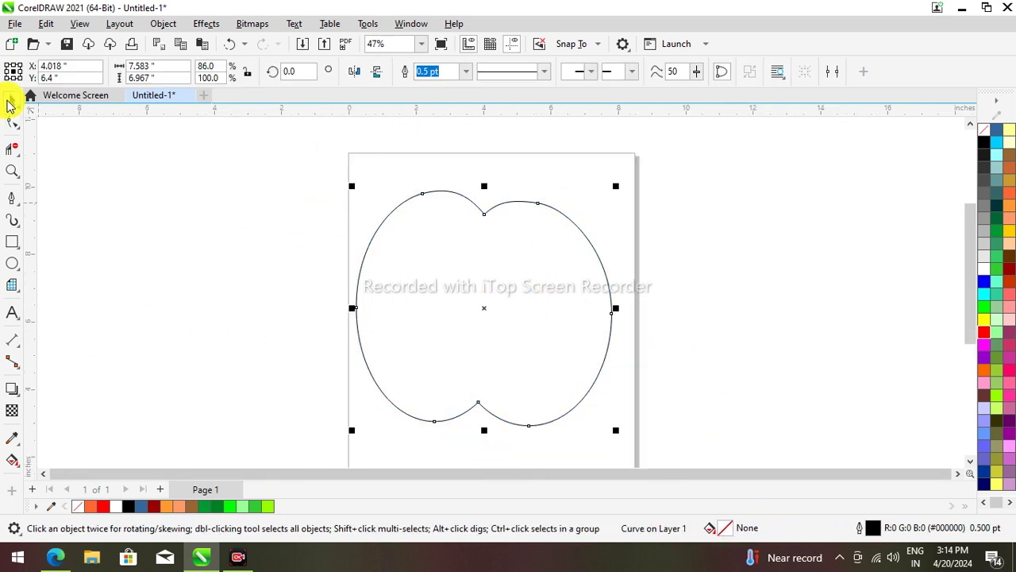
Move the bottom notch node of the outline downward to make the notch shallower.
scroll(488, 459, up, 1)
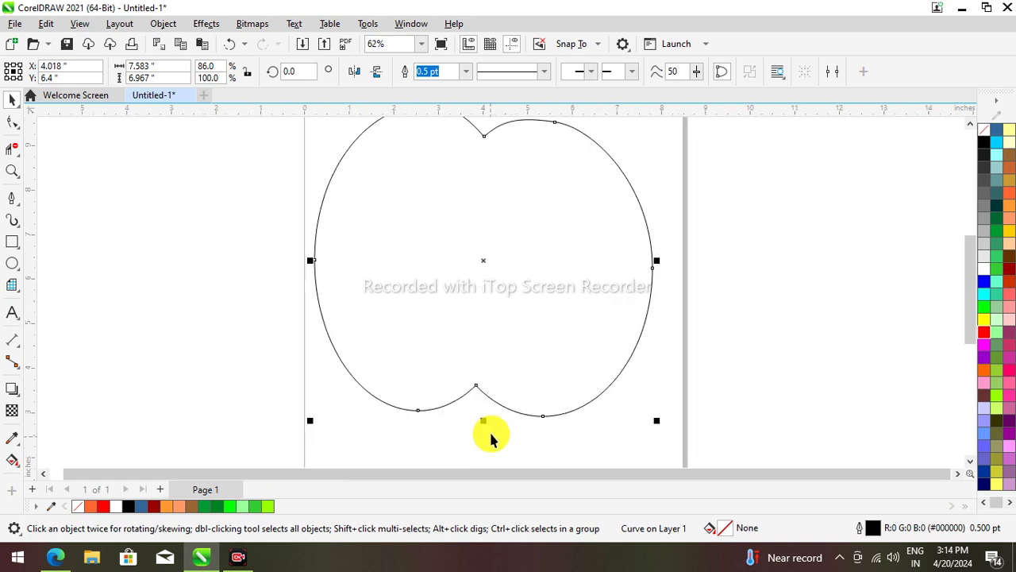
scroll(517, 400, up, 1)
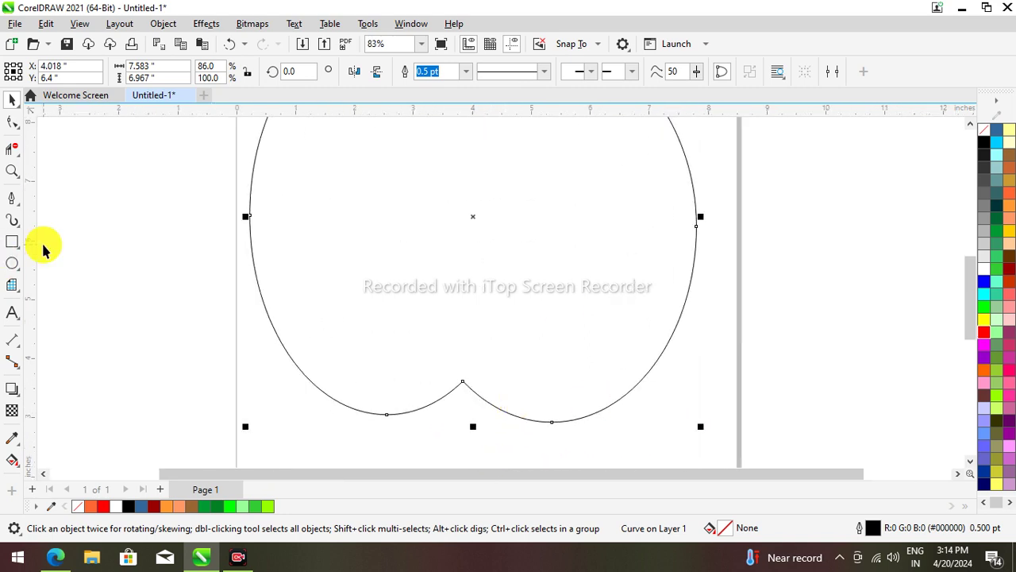
click(12, 121)
scroll(450, 412, up, 3)
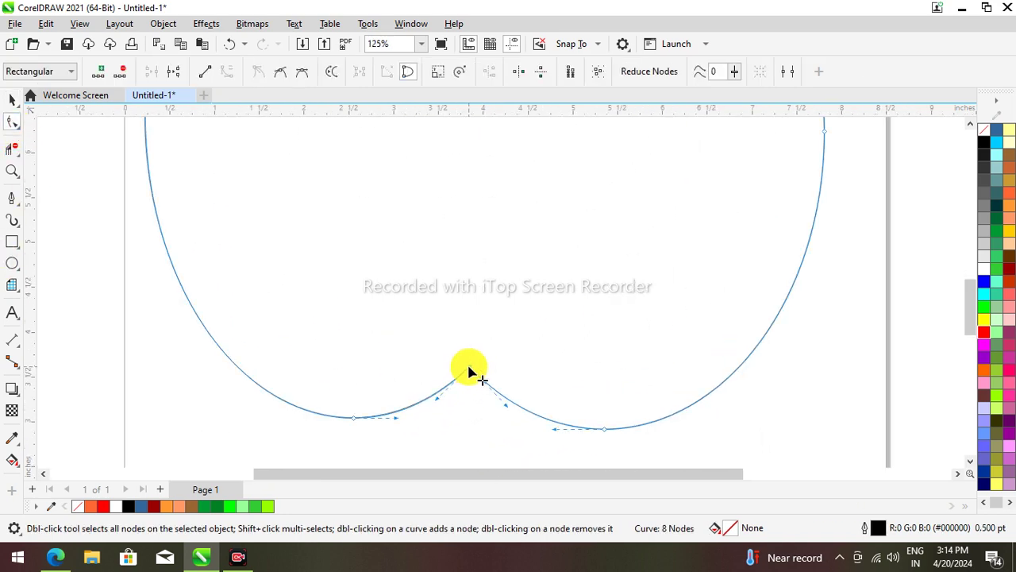
drag(468, 368, 467, 398)
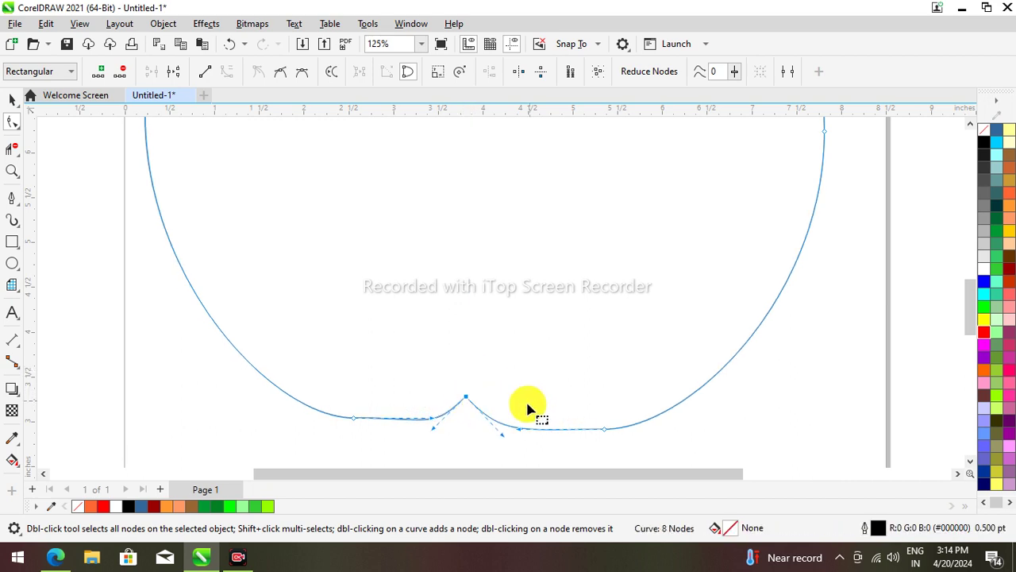
Adjust the curve handles of the two lower lobe nodes to round the outline on both sides of the bottom notch.
scroll(460, 426, up, 1)
scroll(394, 421, down, 3)
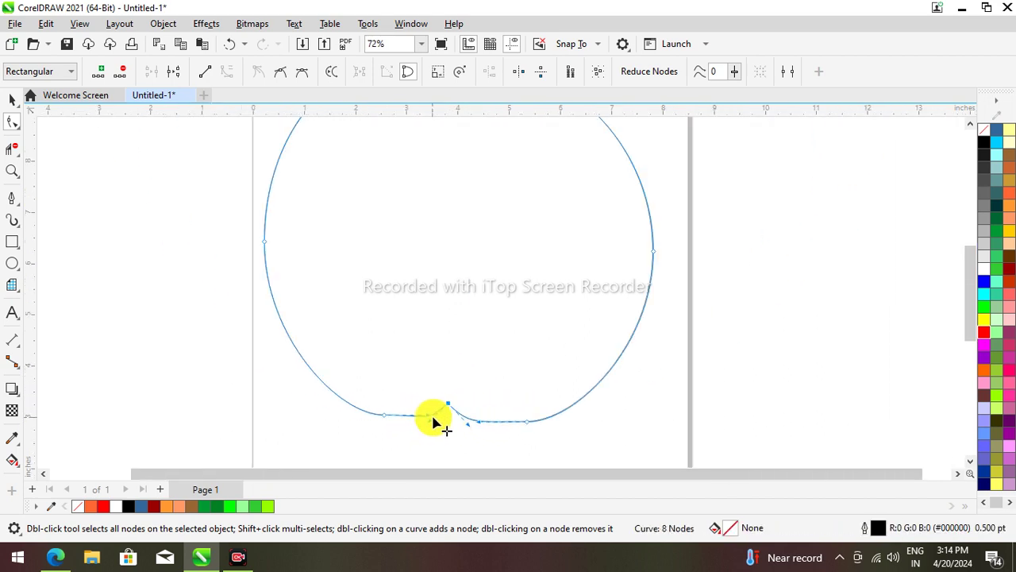
scroll(458, 422, up, 2)
scroll(458, 406, up, 4)
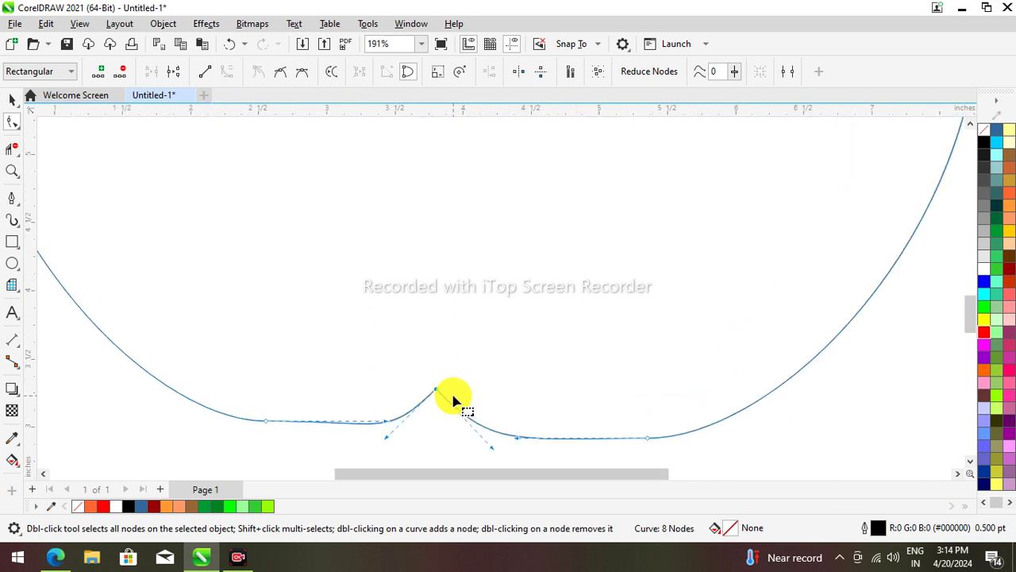
drag(499, 443, 517, 450)
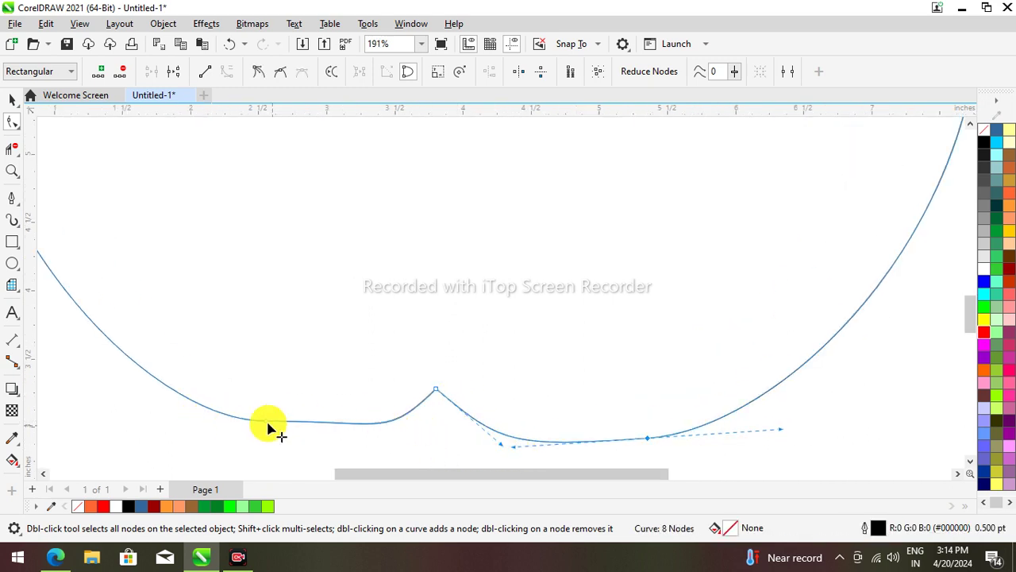
click(268, 422)
drag(384, 426, 352, 442)
scroll(337, 420, down, 3)
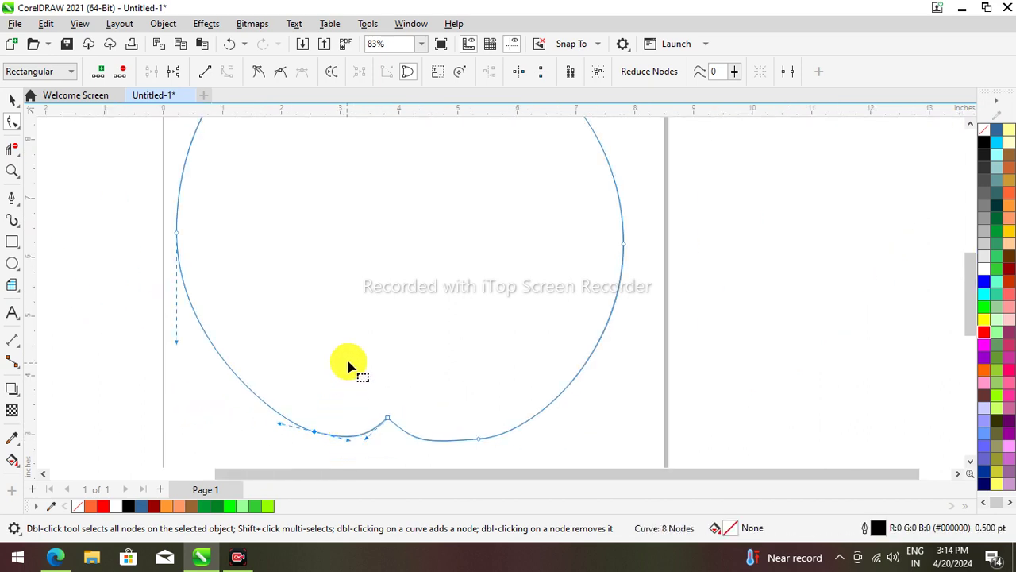
scroll(361, 359, down, 1)
scroll(361, 359, down, 1)
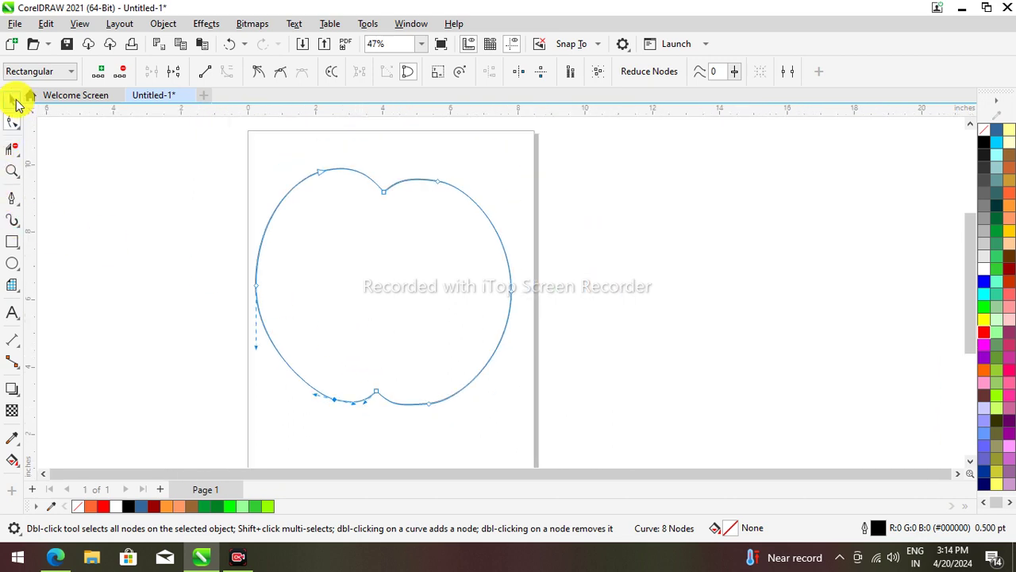
Fill the apple shape with red (#FF0000), duplicate it and fill the duplicate with white.
click(14, 100)
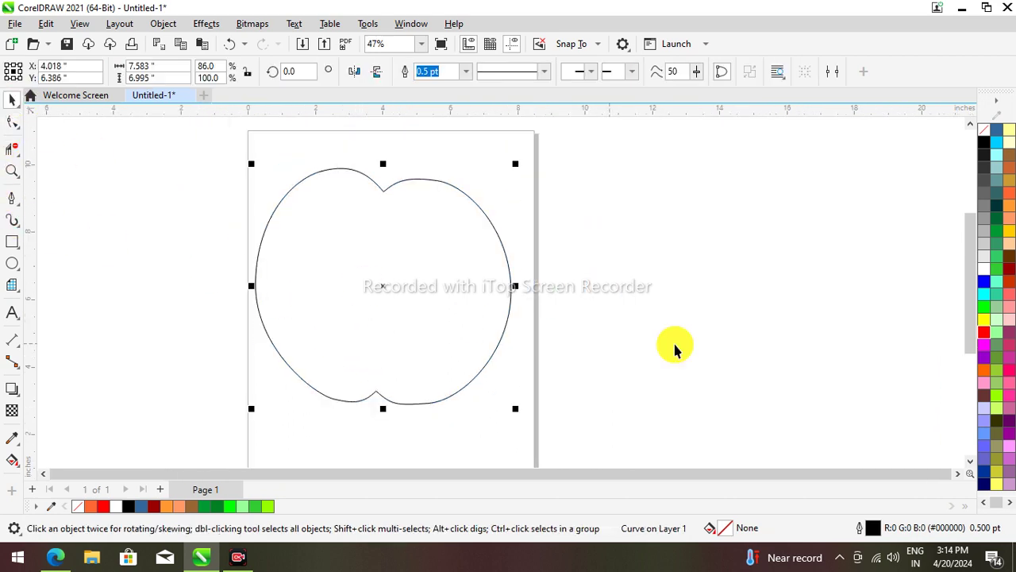
click(983, 334)
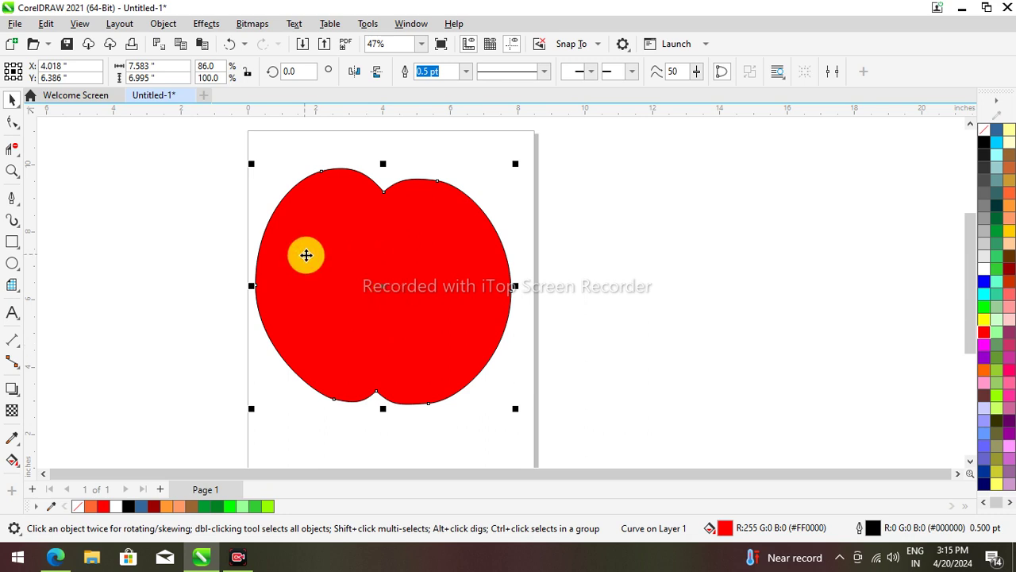
key(ctrl+d)
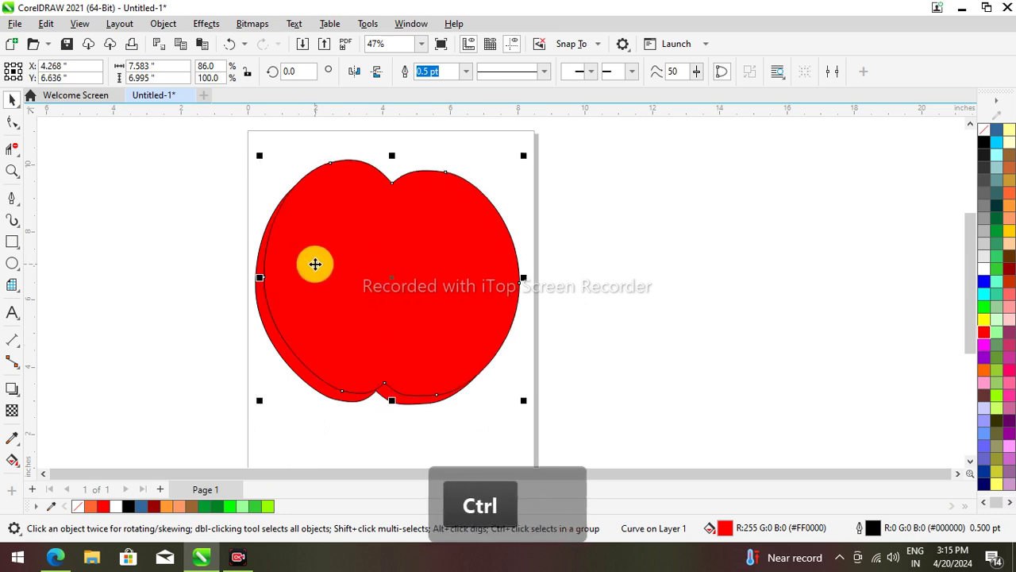
click(984, 274)
Scale the white duplicate down to about 7.15 by 6.55 in and position it inside the red apple, leaving a red rim.
mouse_move(362, 272)
mouse_down()
mouse_move(363, 283)
mouse_move(347, 277)
mouse_up()
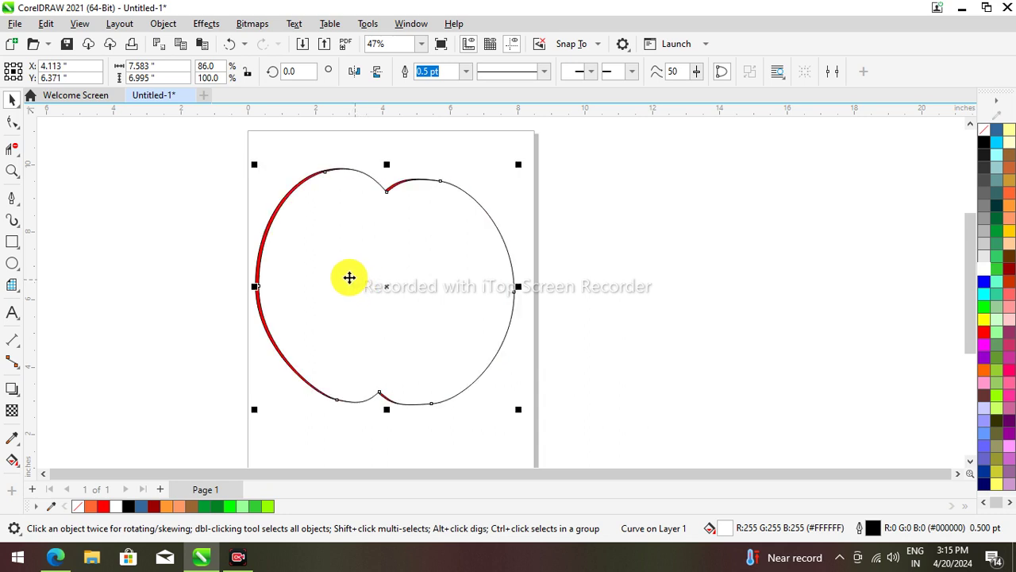
drag(254, 165, 274, 183)
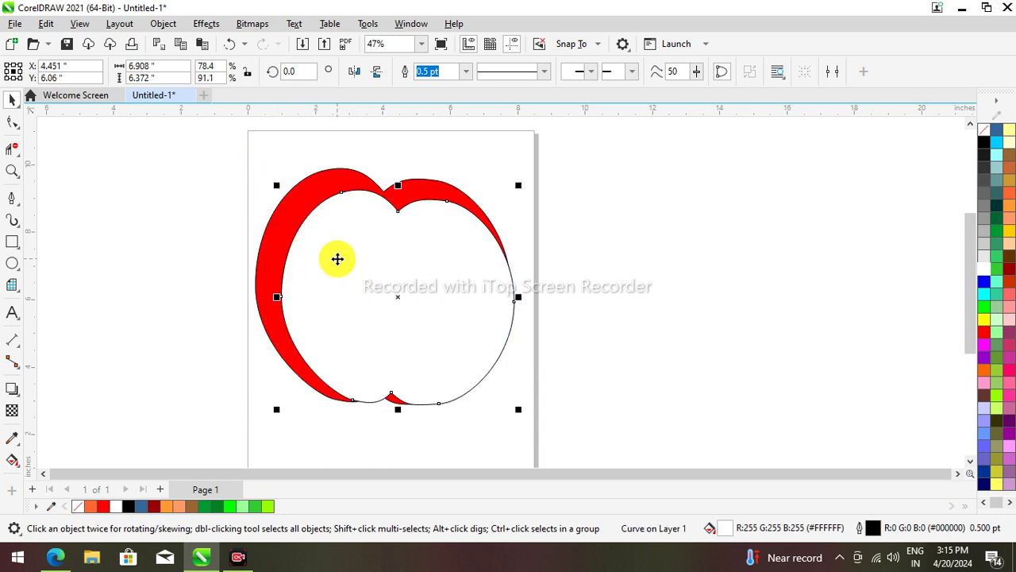
drag(335, 259, 372, 311)
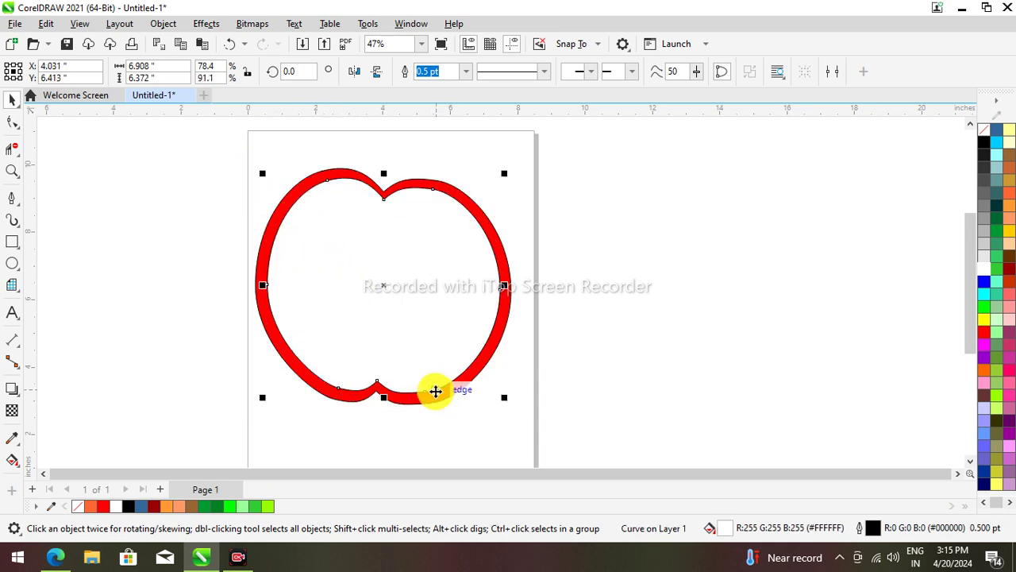
mouse_move(504, 396)
mouse_down()
mouse_move(519, 415)
mouse_move(511, 404)
mouse_up()
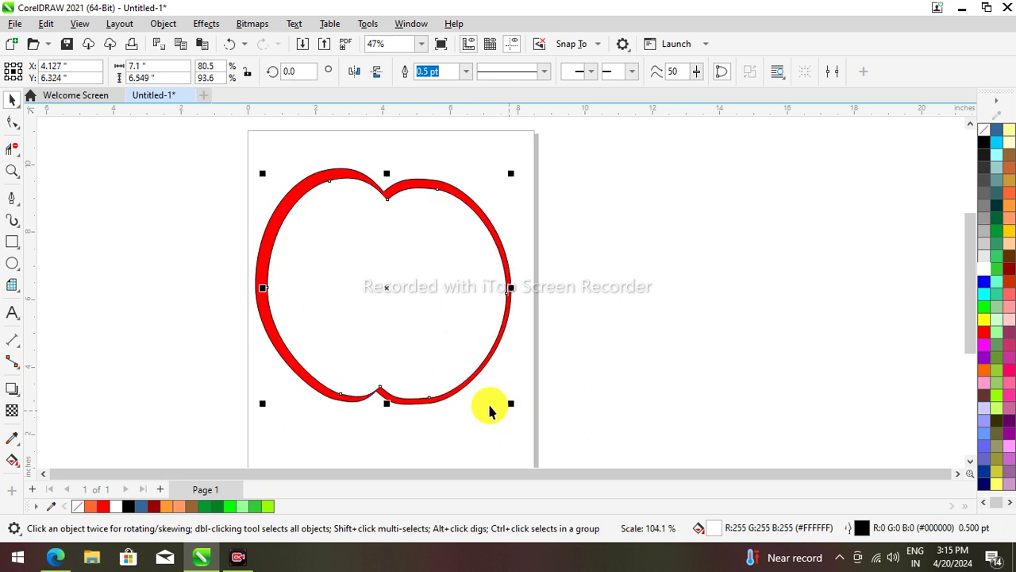
scroll(368, 298, up, 2)
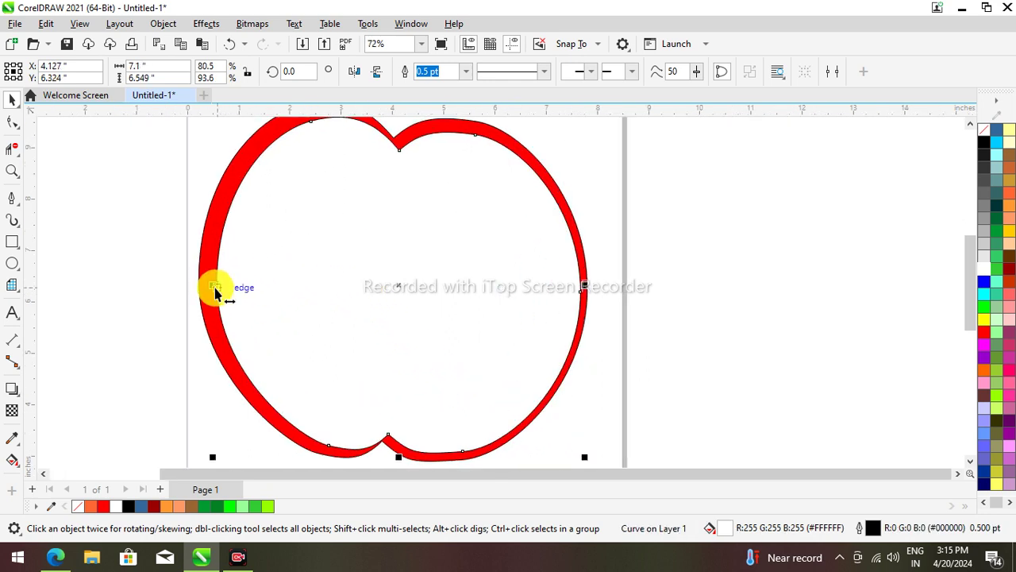
drag(214, 292, 211, 289)
scroll(229, 288, down, 2)
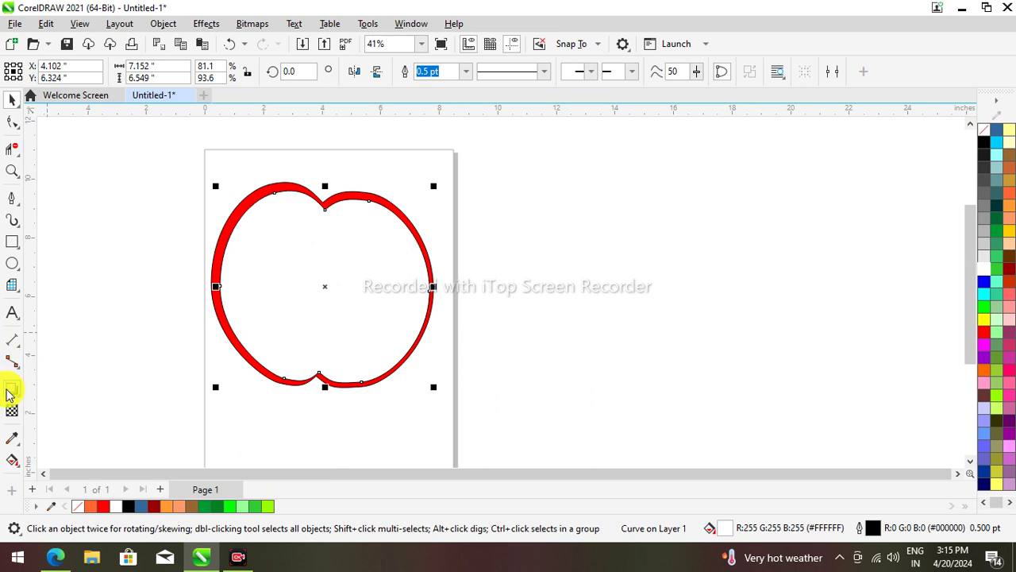
Apply a diagonal fountain transparency at about -44.4° across the white shape, with its midpoint near the upper-left start and start transparency at 3%.
click(12, 413)
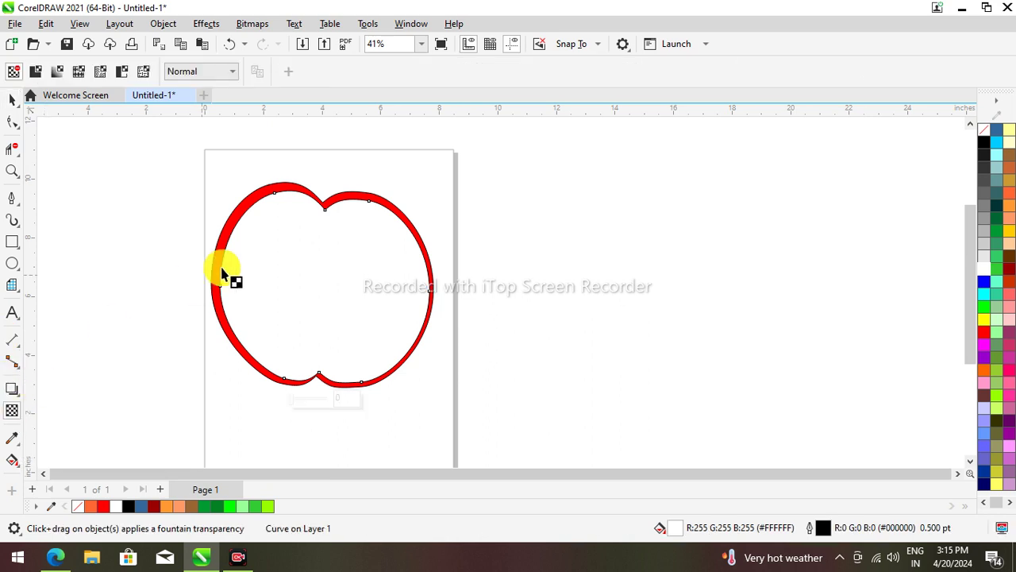
drag(222, 184, 420, 365)
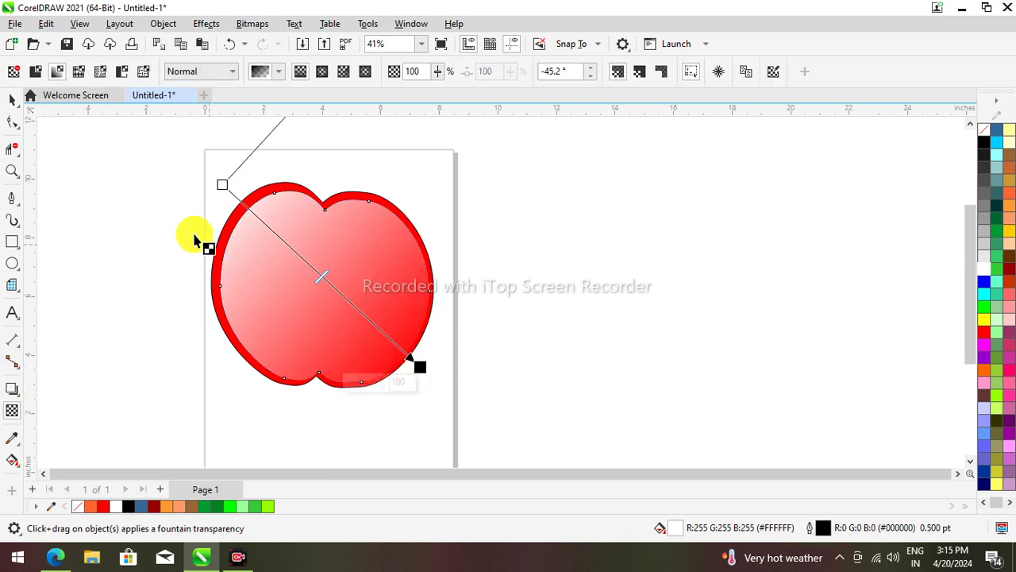
drag(221, 185, 193, 164)
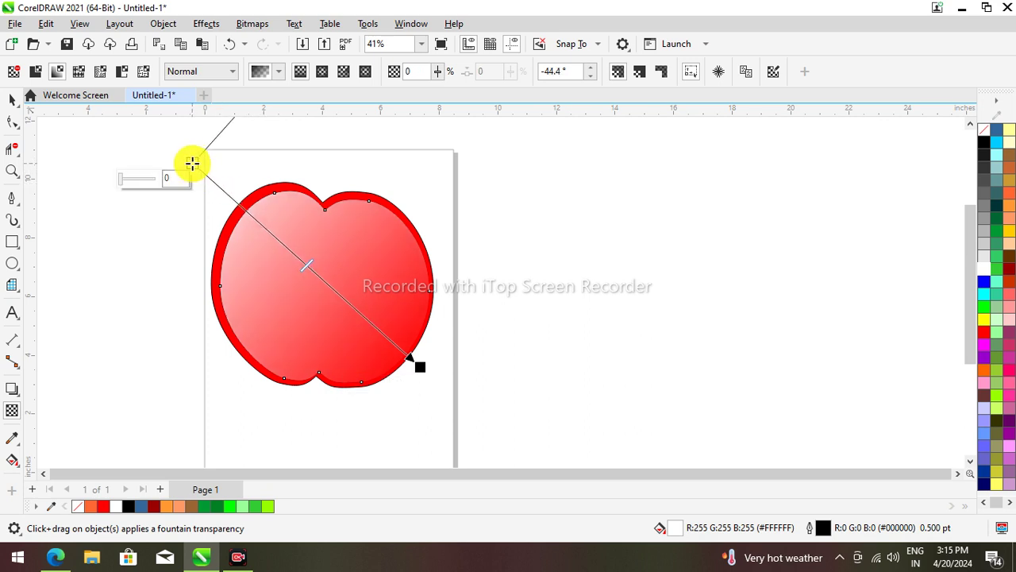
drag(307, 265, 250, 242)
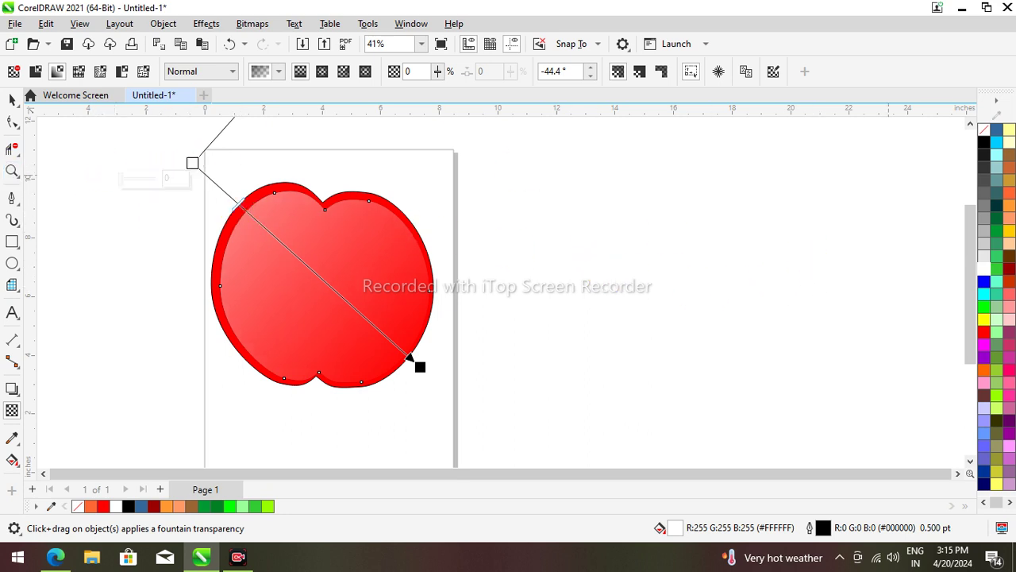
click(984, 324)
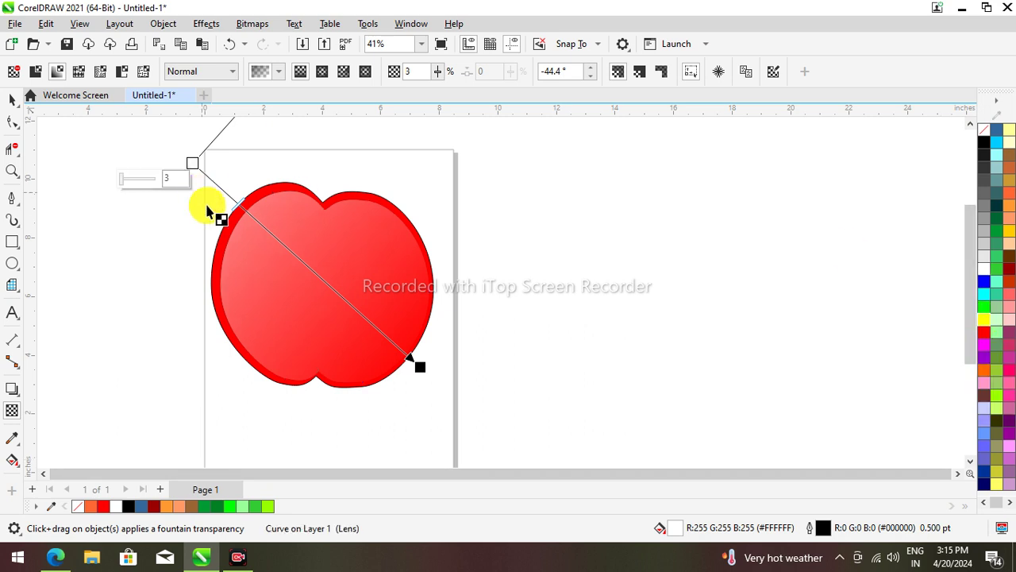
Recolour the semi-transparent inner apple shape yellow (#FFFF00).
click(11, 103)
click(294, 269)
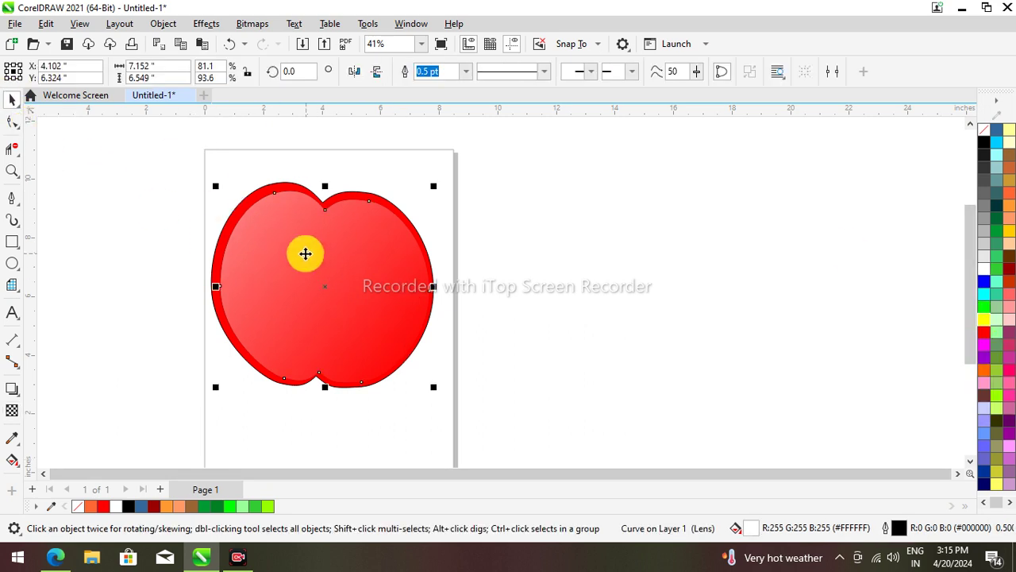
click(305, 253)
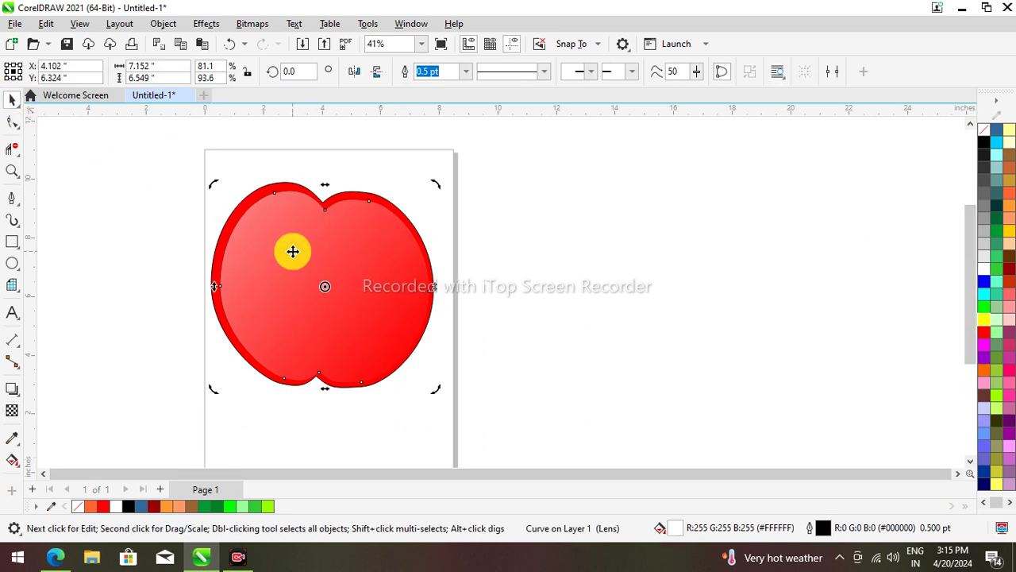
click(983, 308)
click(983, 293)
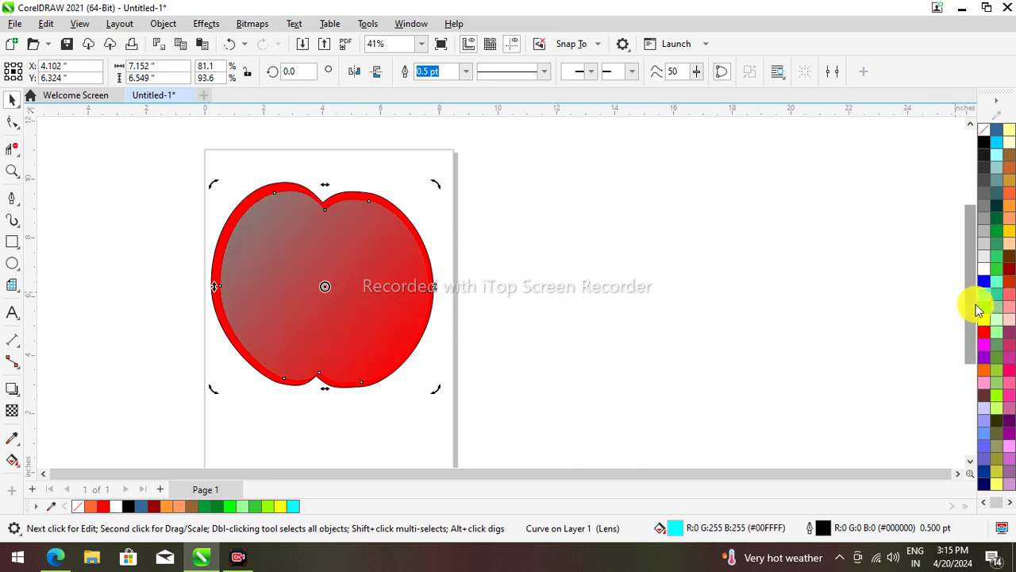
click(983, 320)
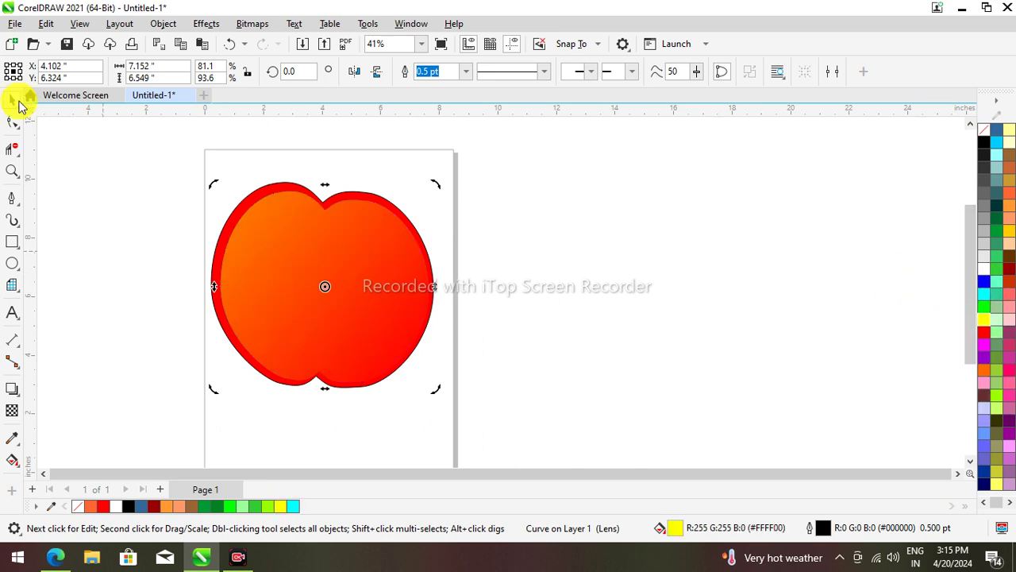
click(109, 141)
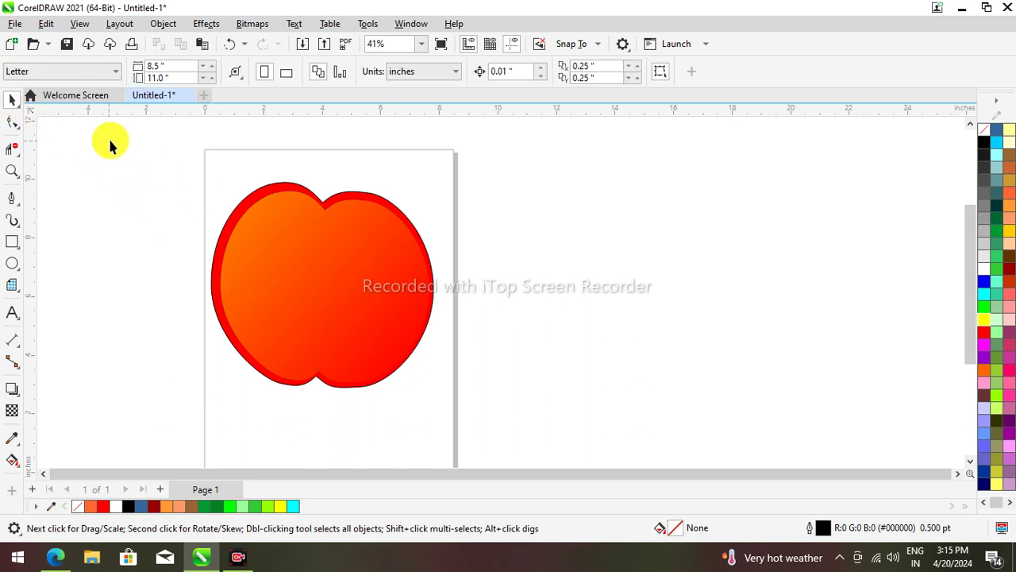
Remove the outlines from both the outer and inner apple shapes.
drag(129, 148, 470, 426)
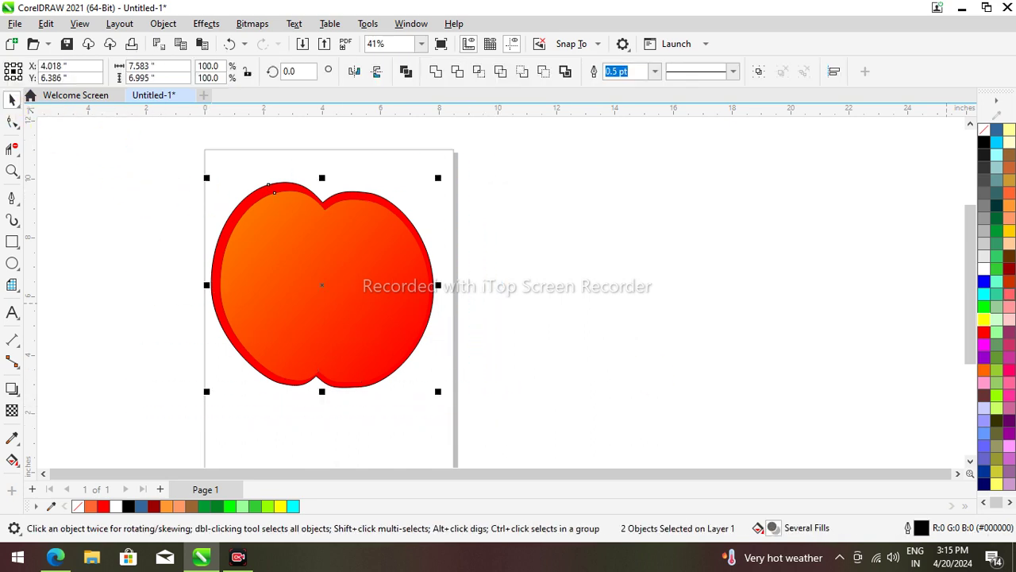
right_click(985, 129)
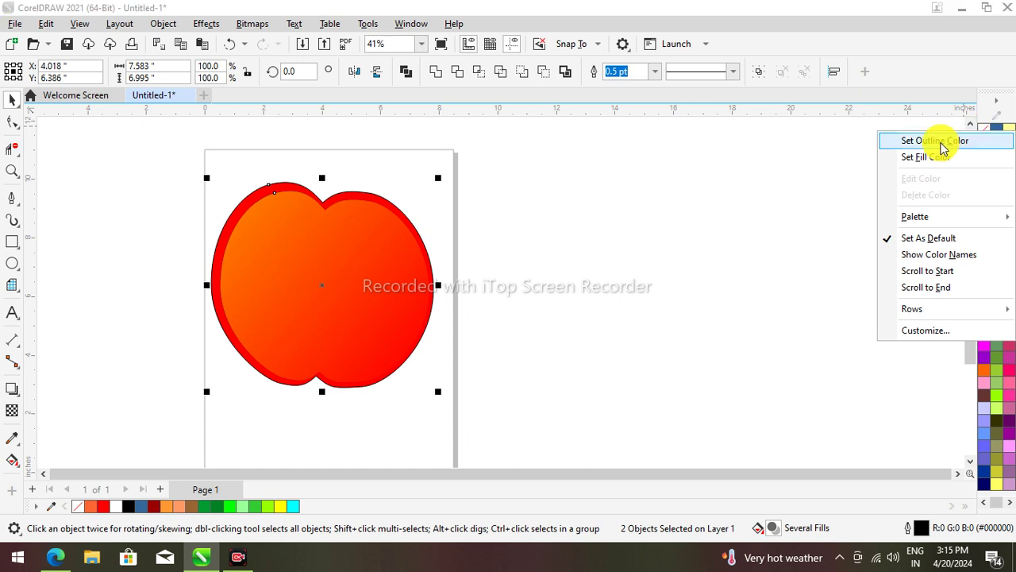
click(942, 148)
click(713, 198)
Draw an ellipse about 2.32 by 1.98 in on the empty area beside the apple's upper right side.
scroll(317, 224, up, 1)
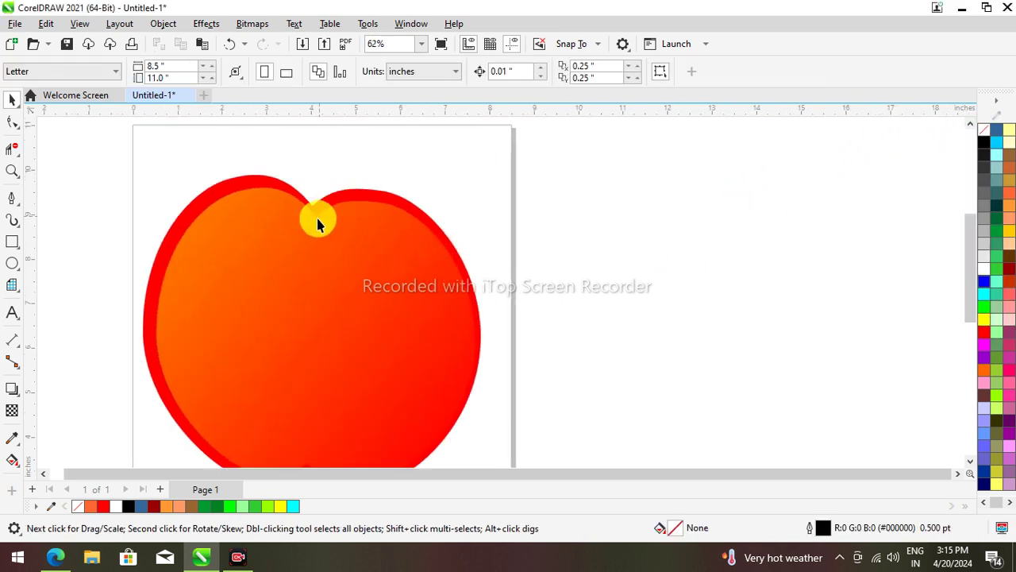
scroll(317, 224, up, 2)
scroll(311, 225, down, 1)
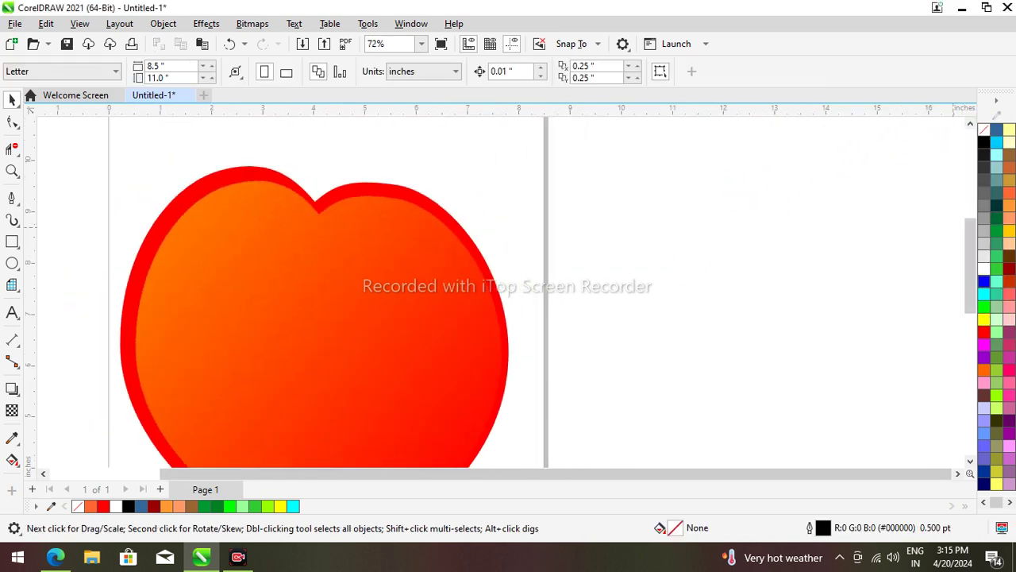
click(11, 242)
click(12, 263)
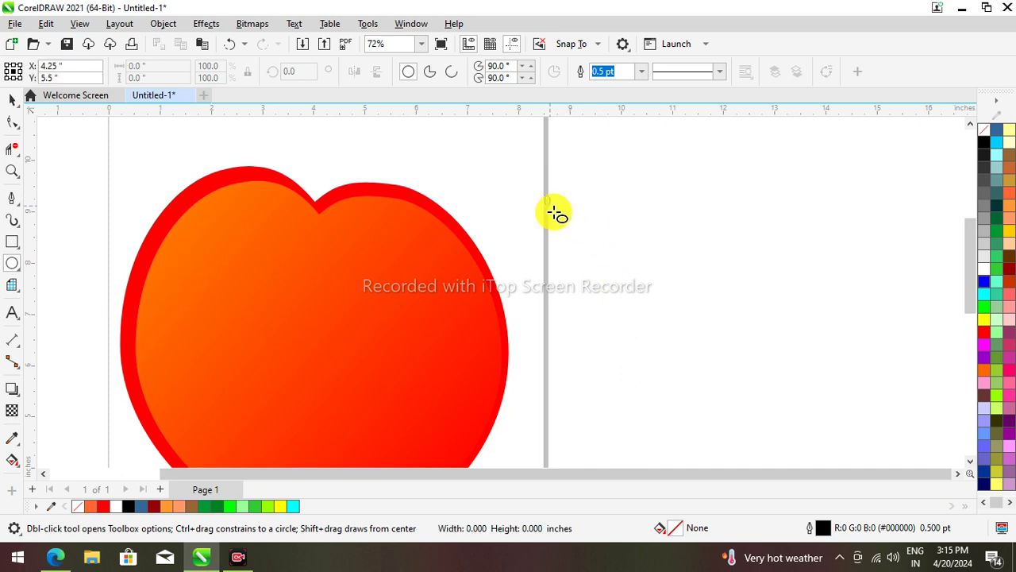
drag(545, 196, 667, 296)
Duplicate the ellipse and offset the copy slightly upward, leaving a thin crescent along the original's lower edge.
scroll(651, 293, up, 2)
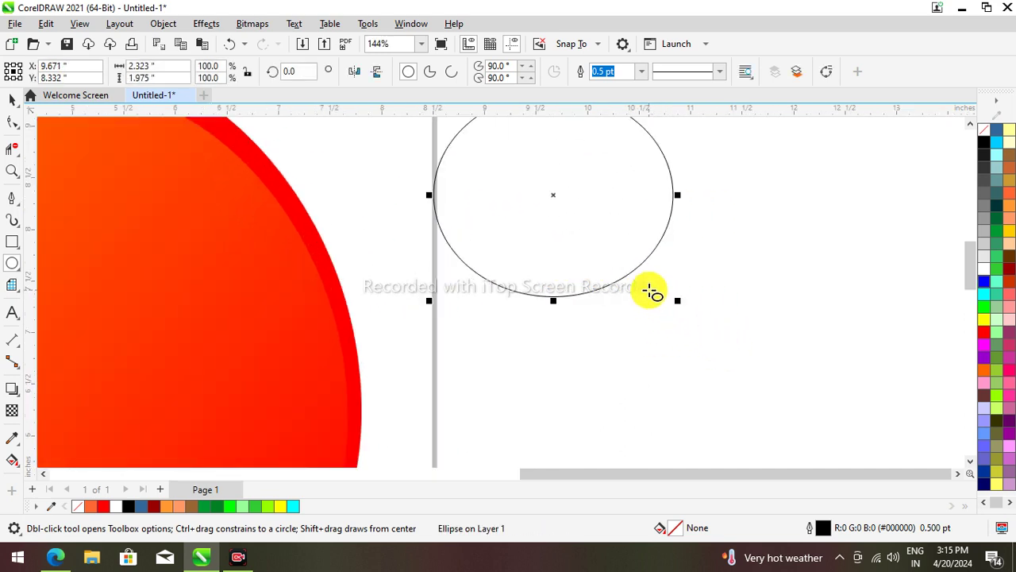
key(ctrl+d)
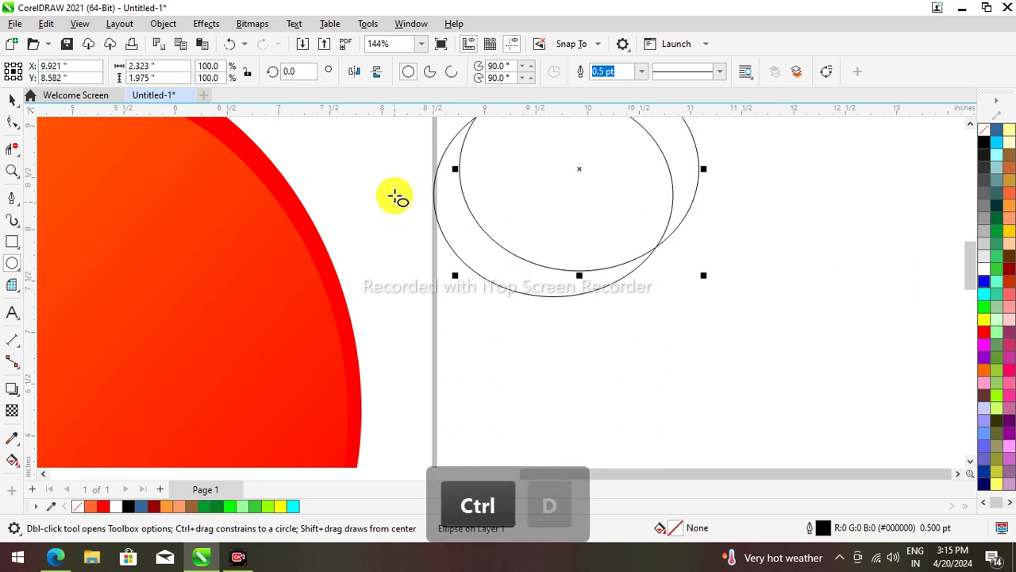
click(14, 103)
drag(588, 215, 545, 194)
scroll(547, 192, up, 1)
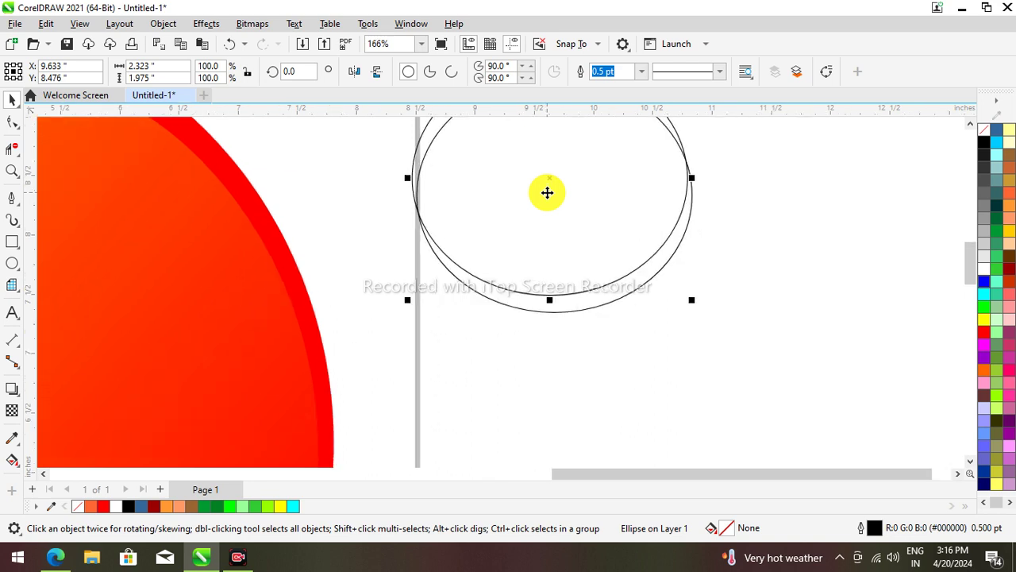
key(Up)
key(Up)
key(Up)
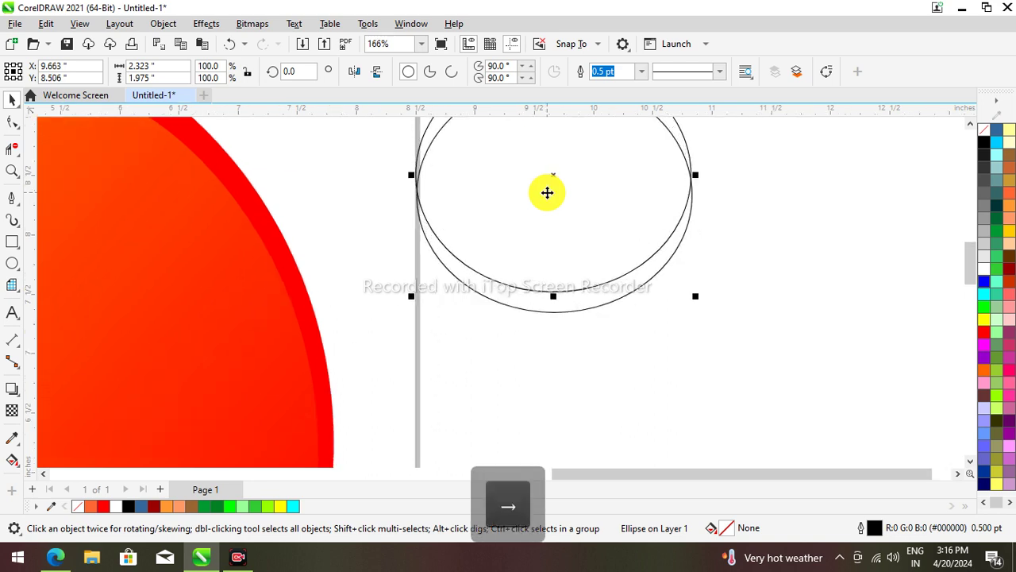
Create a crescent from the lower region between the two ellipses with Smart Fill and colour it dark red (#990000).
click(18, 467)
click(45, 475)
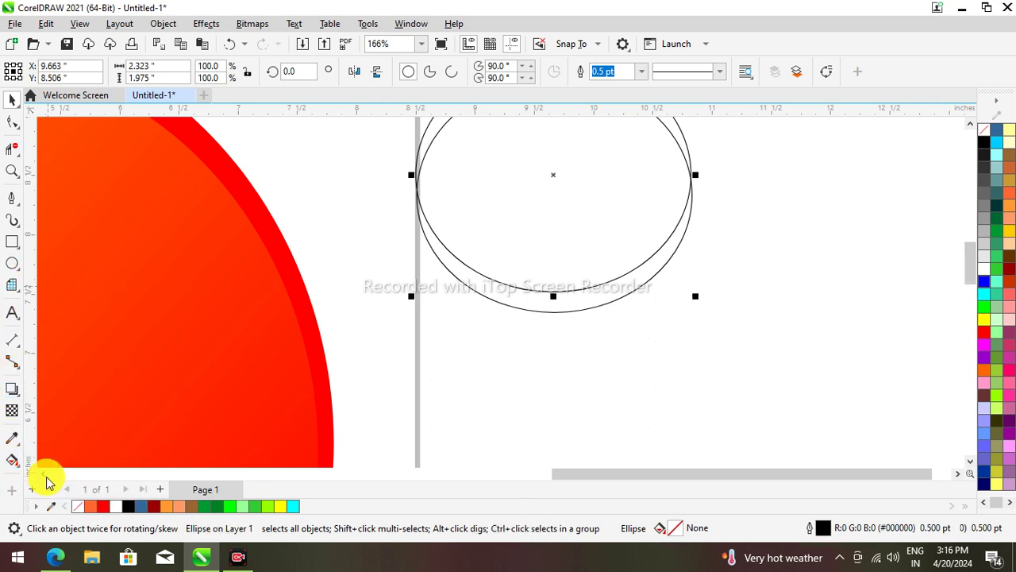
click(513, 300)
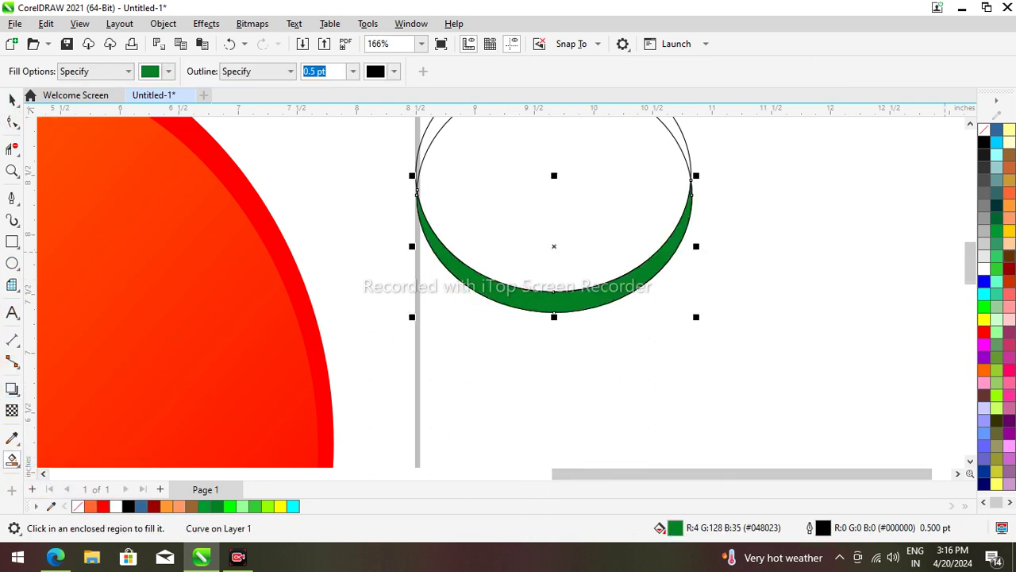
click(1006, 276)
click(1006, 271)
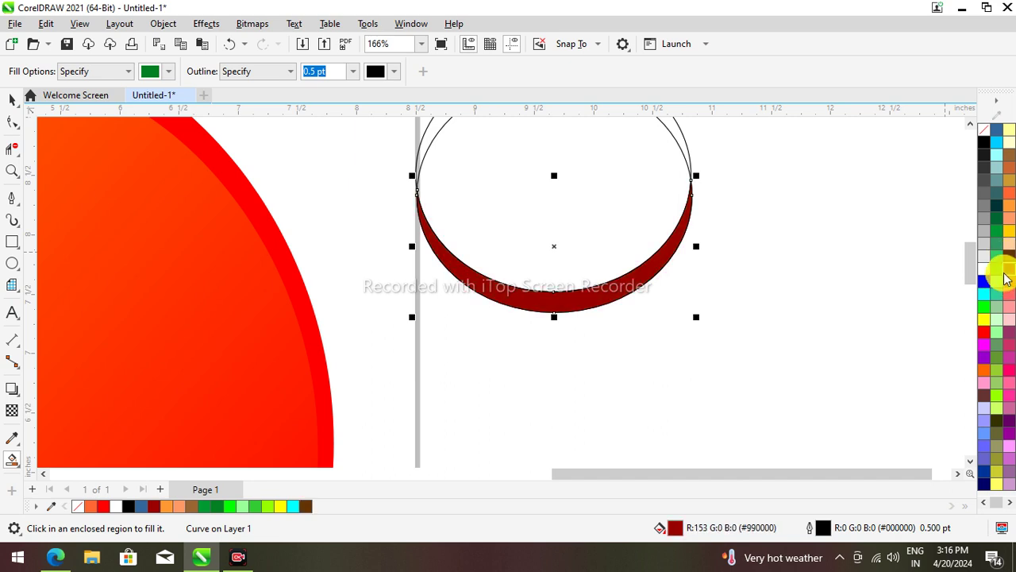
Move the dark red crescent onto the apple and delete the two construction ellipses.
click(12, 102)
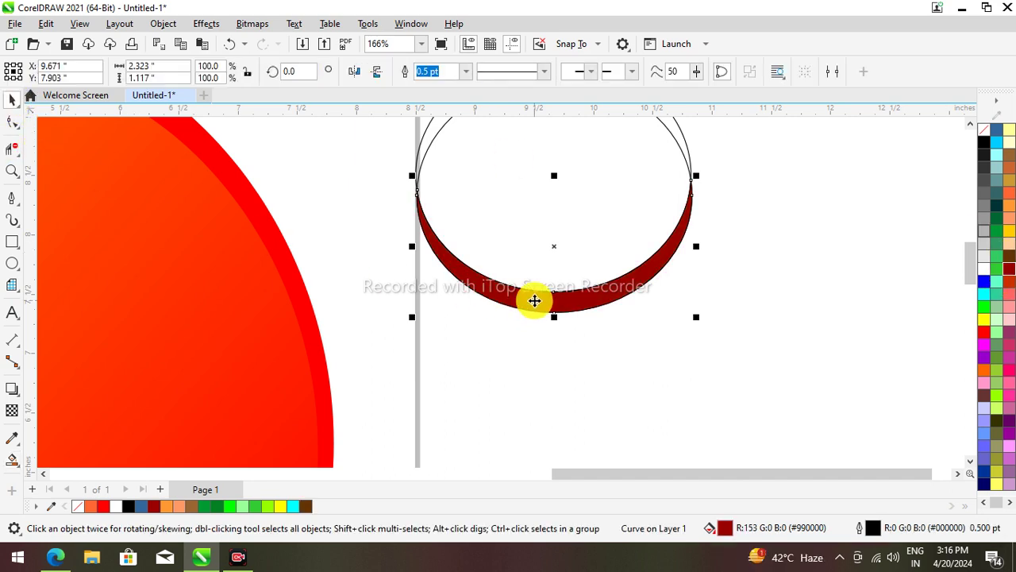
drag(533, 299, 207, 293)
scroll(434, 294, down, 3)
drag(661, 152, 466, 294)
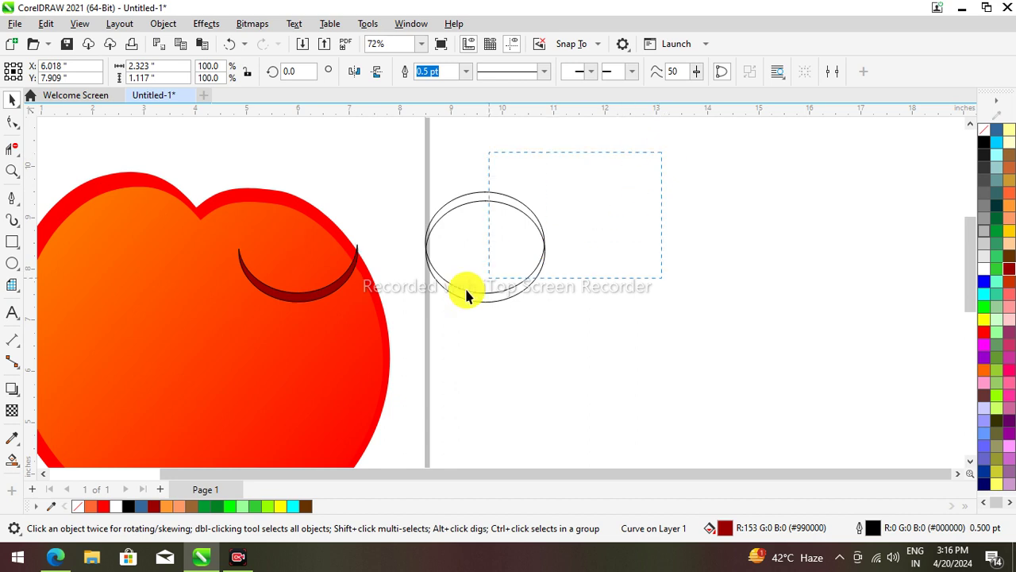
drag(402, 328, 404, 331)
key(Delete)
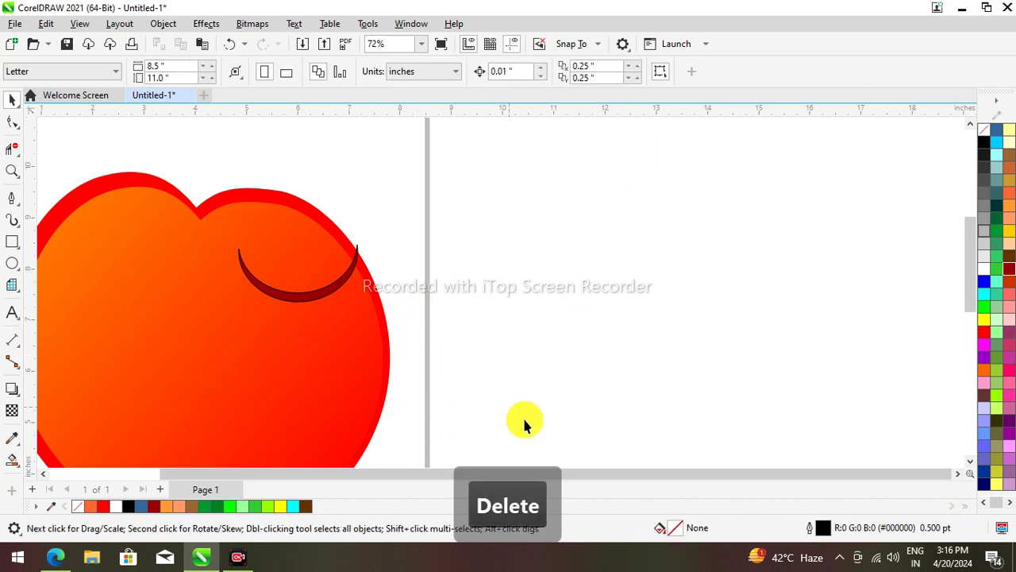
Place the crescent just below the apple's top notch and remove its outline.
drag(294, 471, 217, 480)
scroll(560, 284, up, 1)
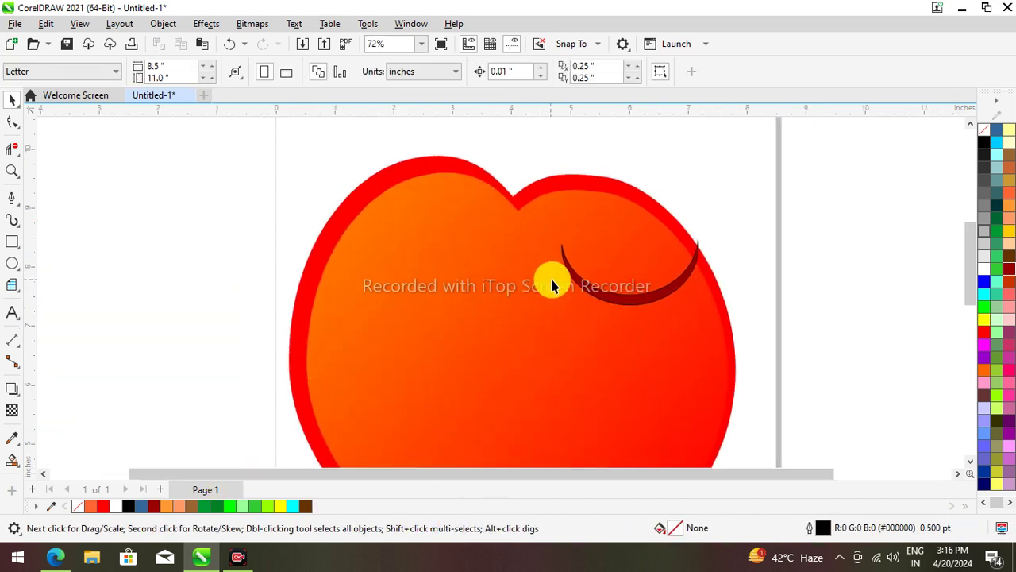
drag(615, 298, 496, 246)
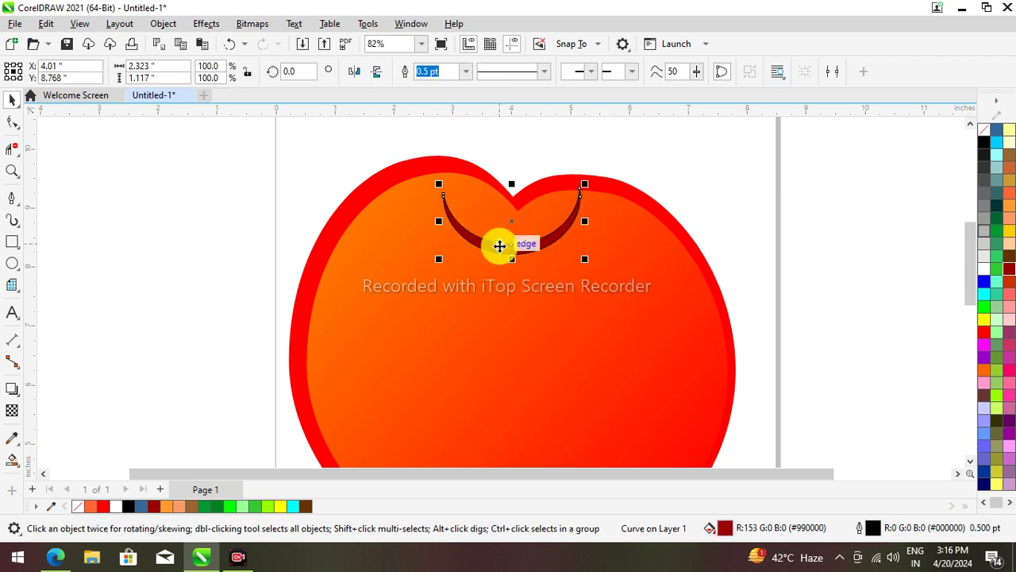
scroll(561, 245, up, 2)
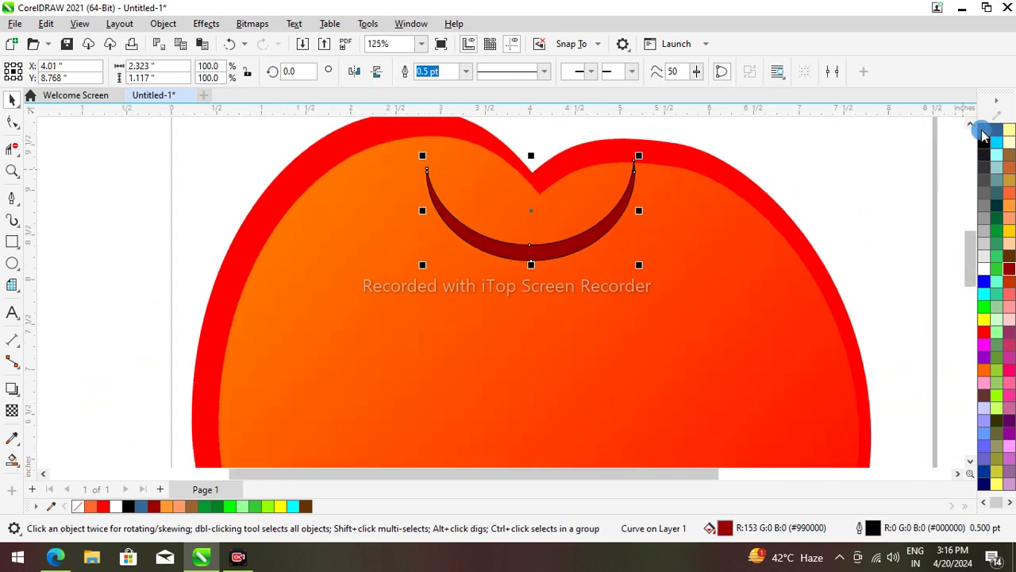
right_click(983, 135)
click(913, 139)
Scale the crescent down to about 1.88 by 0.90 in and centre it under the top notch.
scroll(637, 155, down, 2)
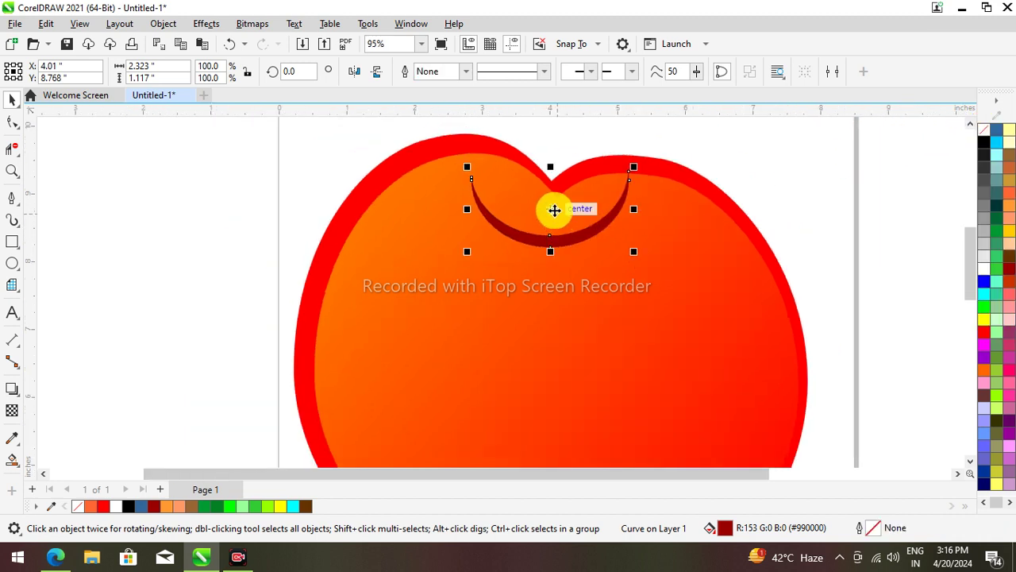
drag(551, 209, 553, 201)
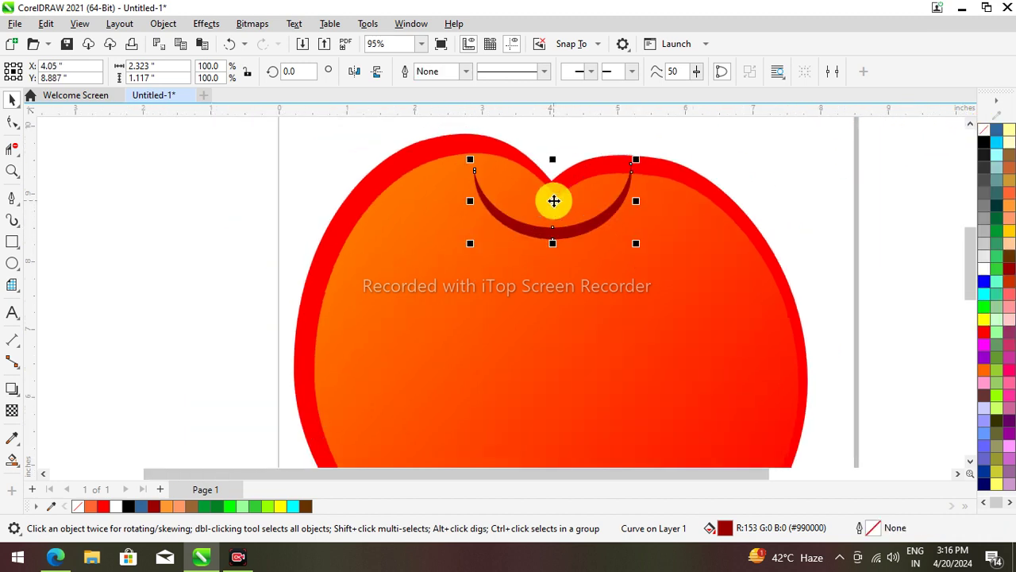
drag(635, 163, 605, 176)
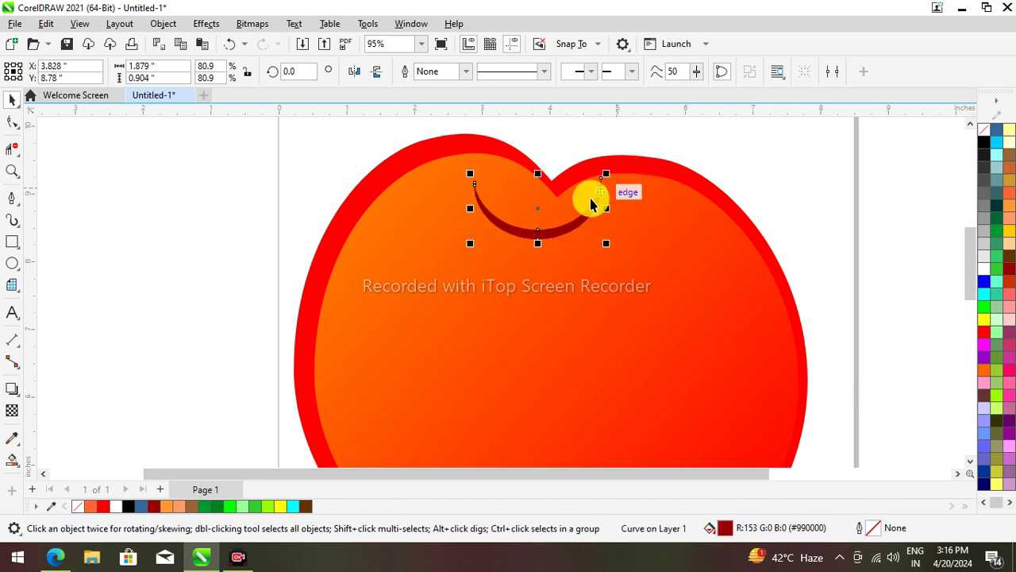
scroll(563, 218, up, 2)
drag(556, 247, 558, 246)
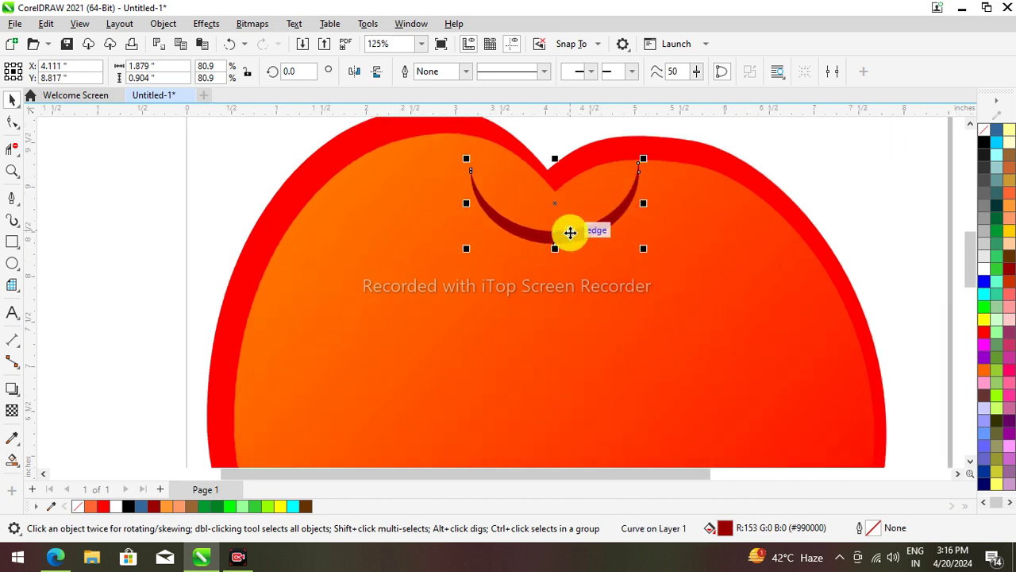
Draw a rectangle about 1.16 by 1.70 in over the top notch, reaching down to the crescent.
scroll(570, 231, down, 6)
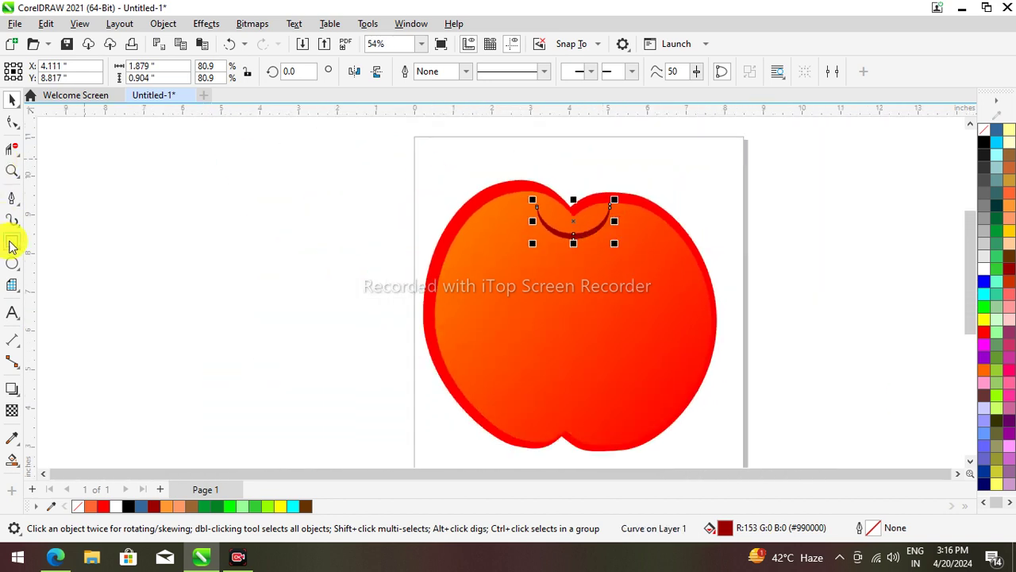
click(12, 242)
scroll(560, 175, up, 6)
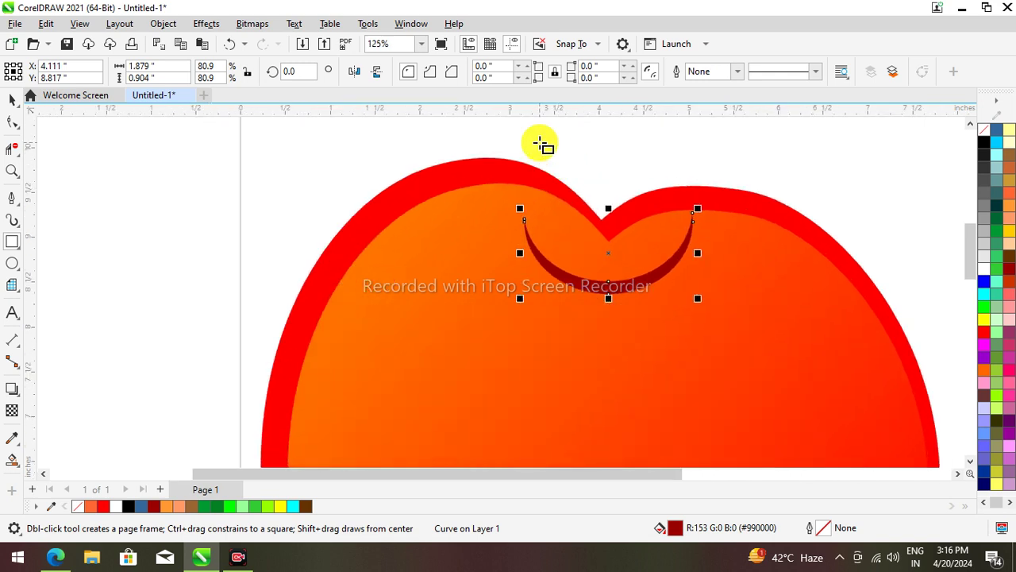
scroll(533, 155, down, 4)
drag(537, 133, 597, 221)
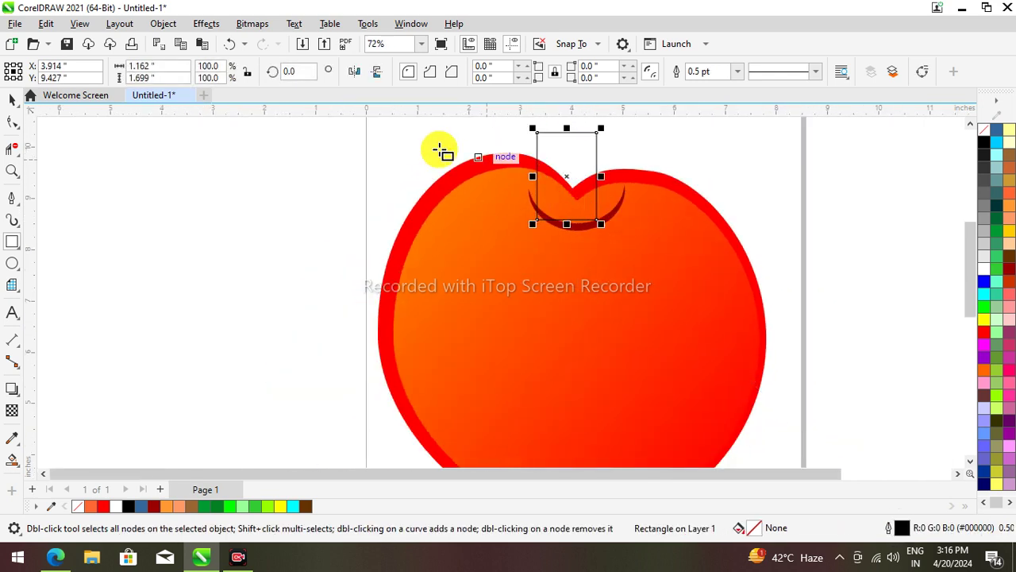
Narrow the rectangle to about 0.64 in and stretch it upward to about 2.49 in tall.
click(12, 99)
scroll(594, 162, up, 2)
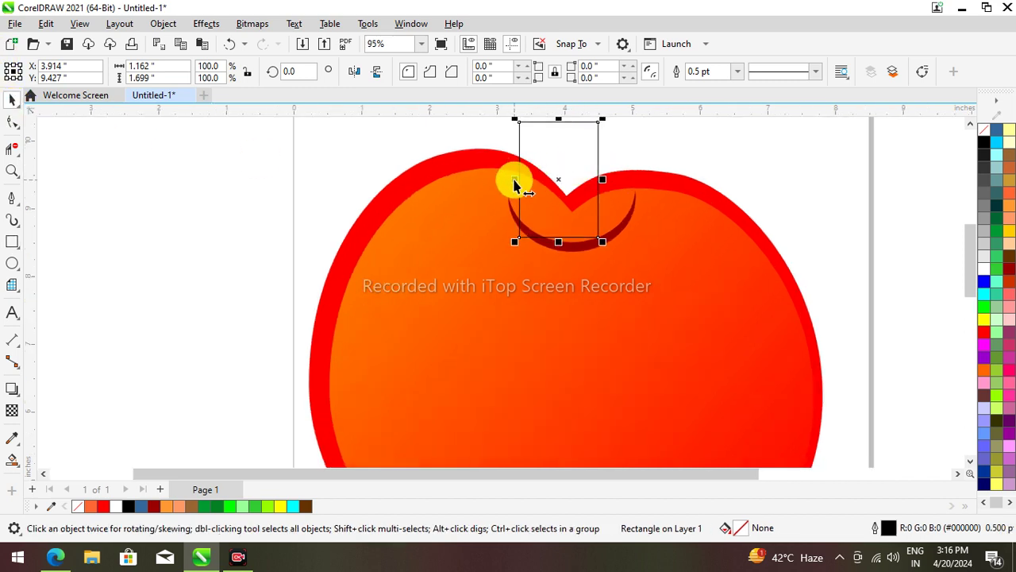
drag(514, 184, 550, 185)
scroll(551, 191, up, 3)
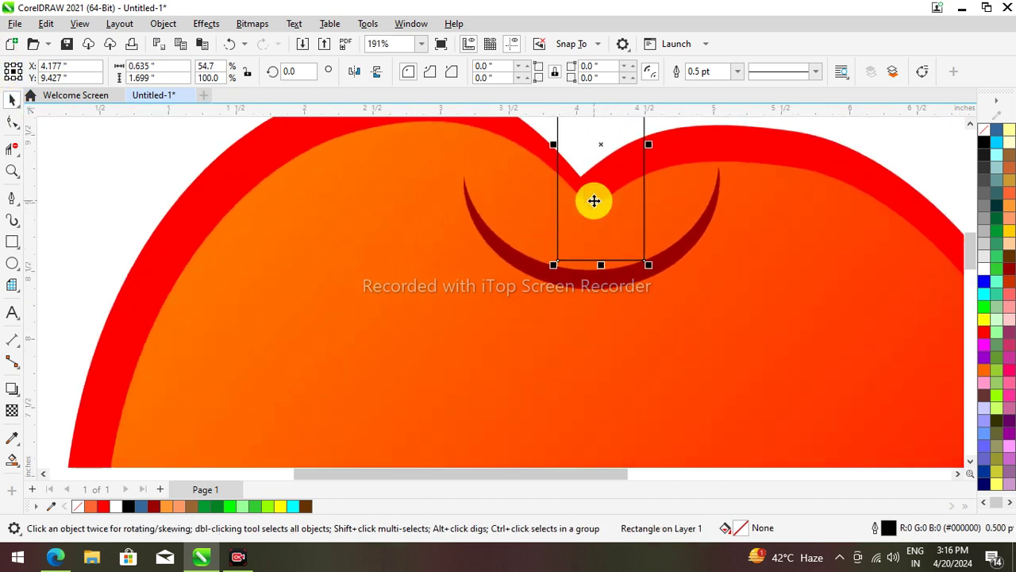
scroll(593, 200, down, 2)
drag(969, 269, 971, 257)
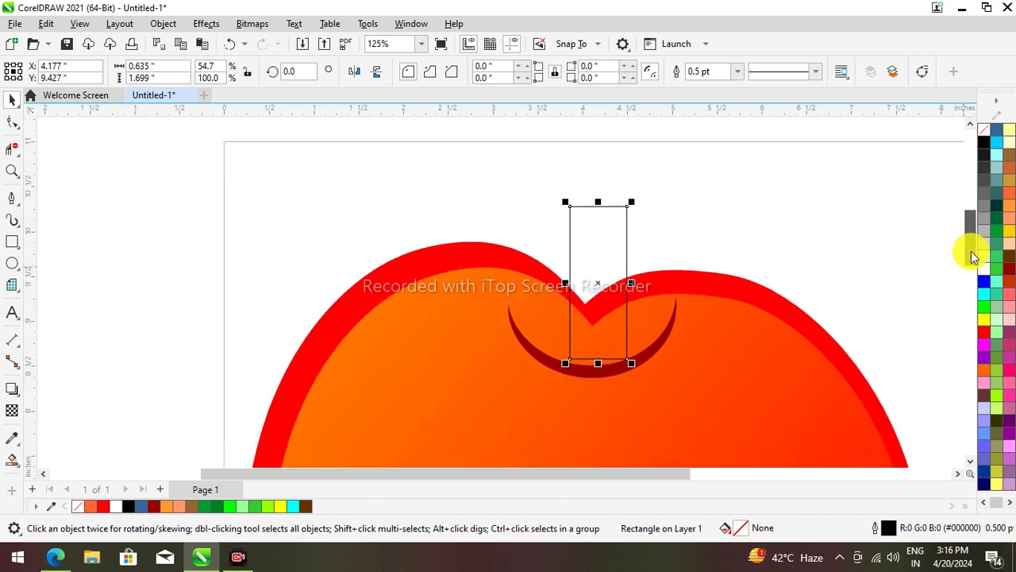
drag(600, 205, 597, 128)
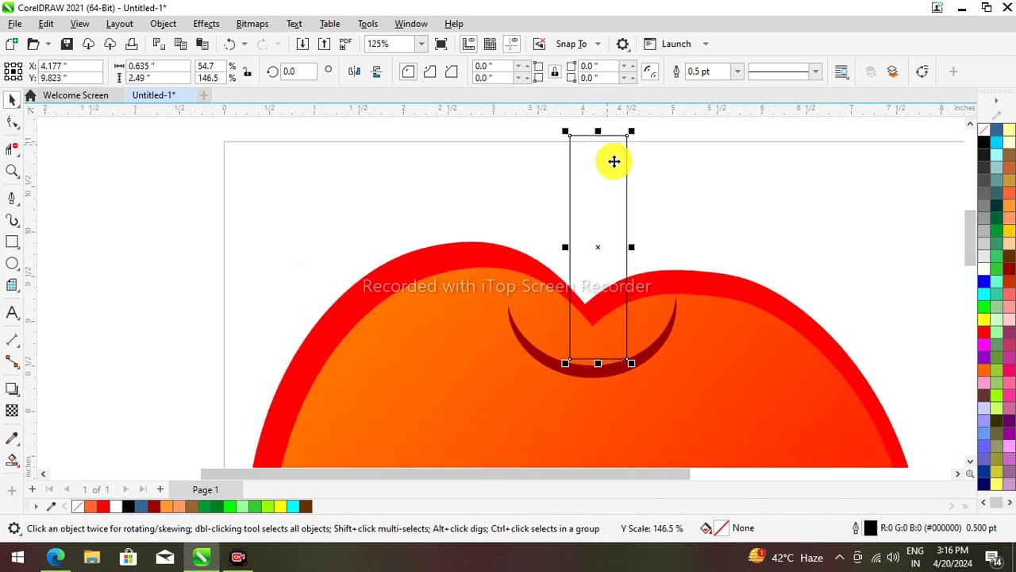
Convert the tall stem rectangle over the notch to curves so its nodes can be edited.
scroll(611, 219, down, 2)
click(11, 126)
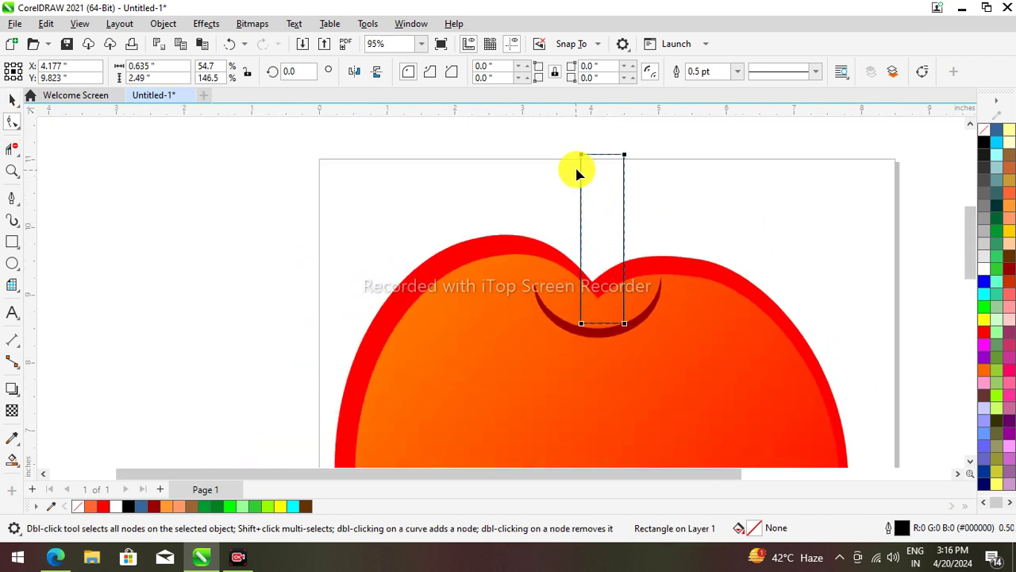
right_click(583, 162)
click(602, 131)
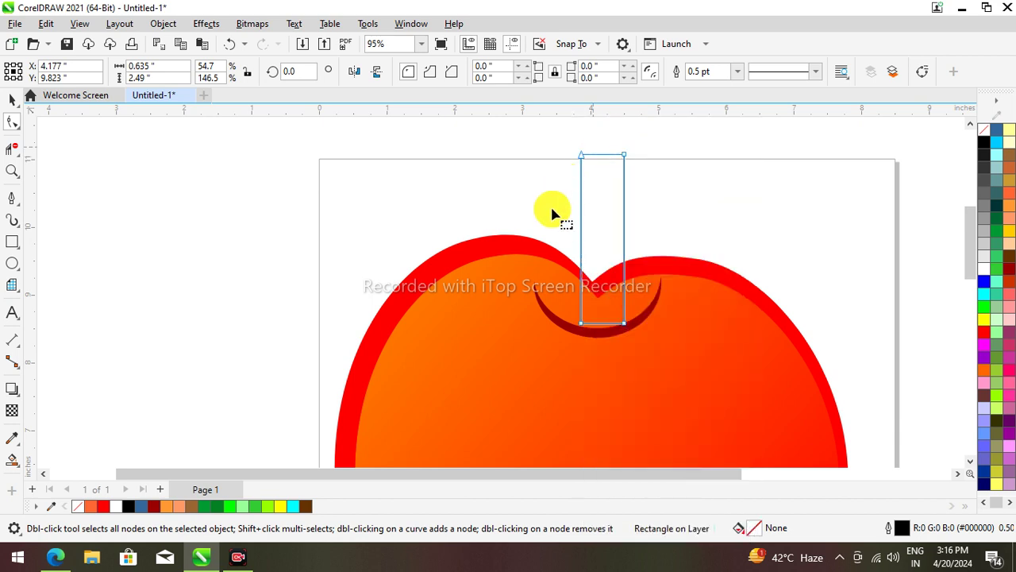
Convert the stem's two long sides to curve segments and bow both of them to the right.
scroll(559, 218, up, 2)
click(589, 242)
right_click(590, 239)
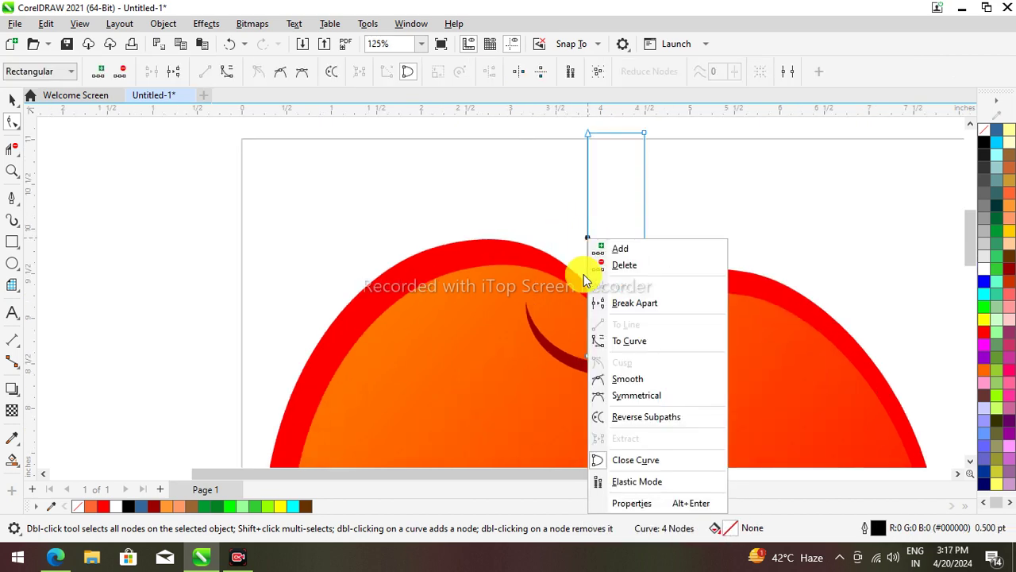
click(617, 347)
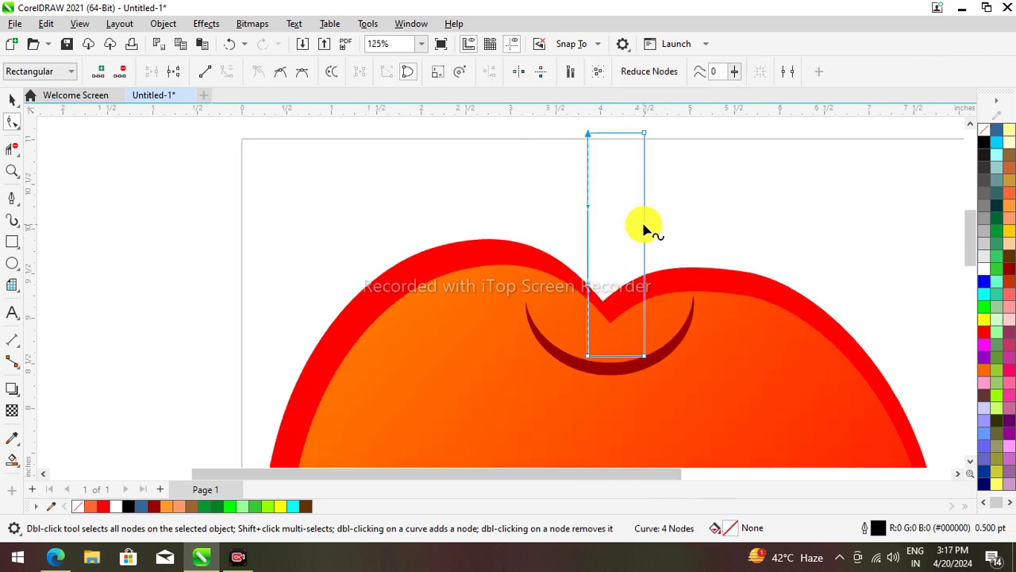
right_click(644, 225)
click(674, 327)
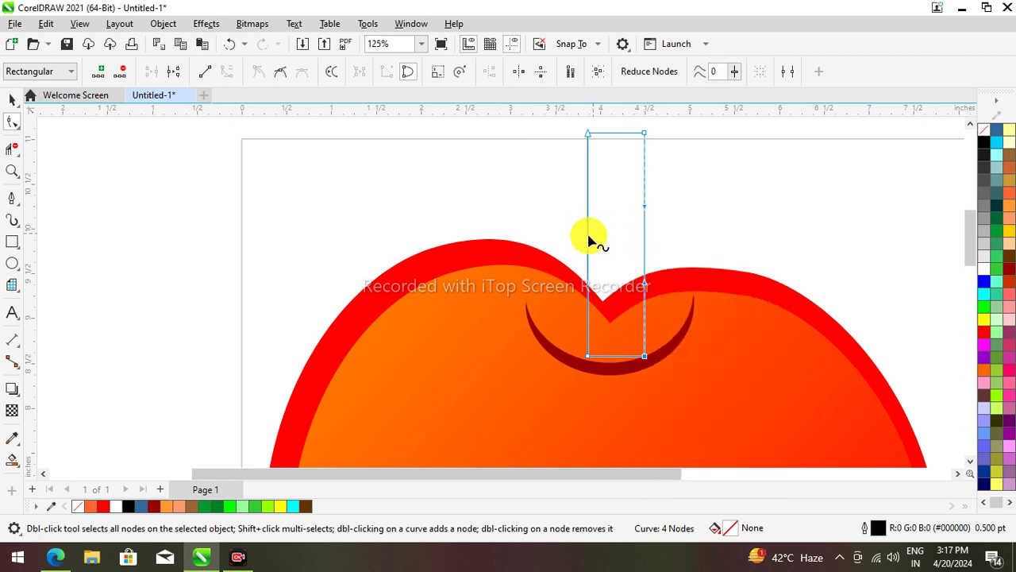
mouse_move(588, 243)
mouse_down()
mouse_move(612, 255)
mouse_move(649, 241)
mouse_move(660, 251)
mouse_up()
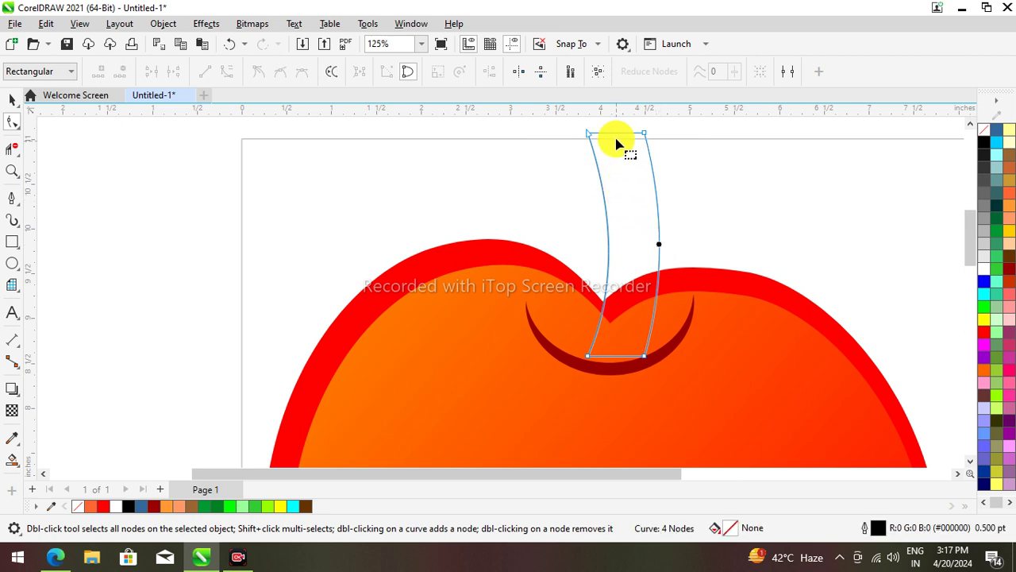
Convert the stem's top edge to a curve and bulge it upward into a rounded end.
scroll(968, 233, up, 3)
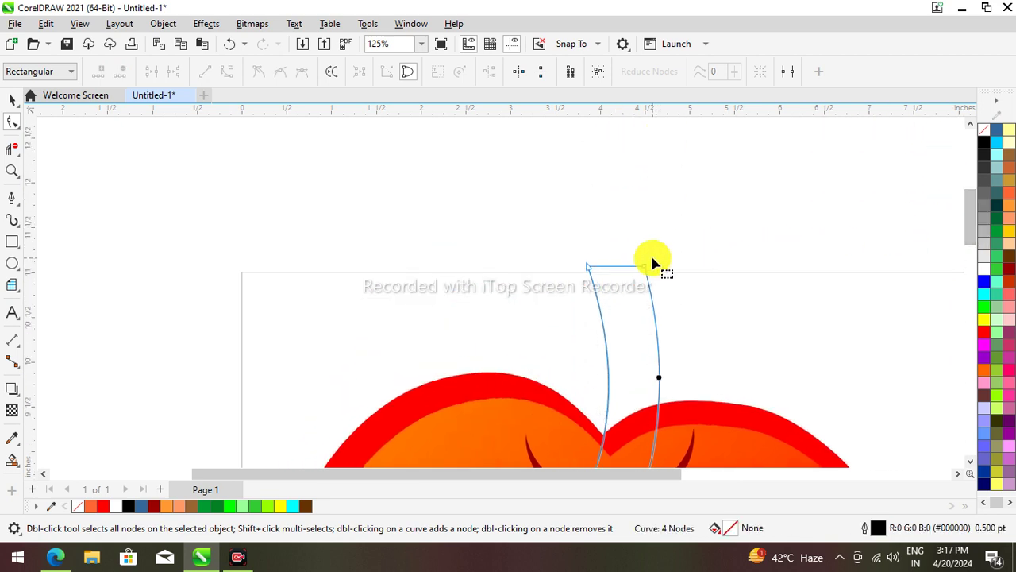
right_click(617, 268)
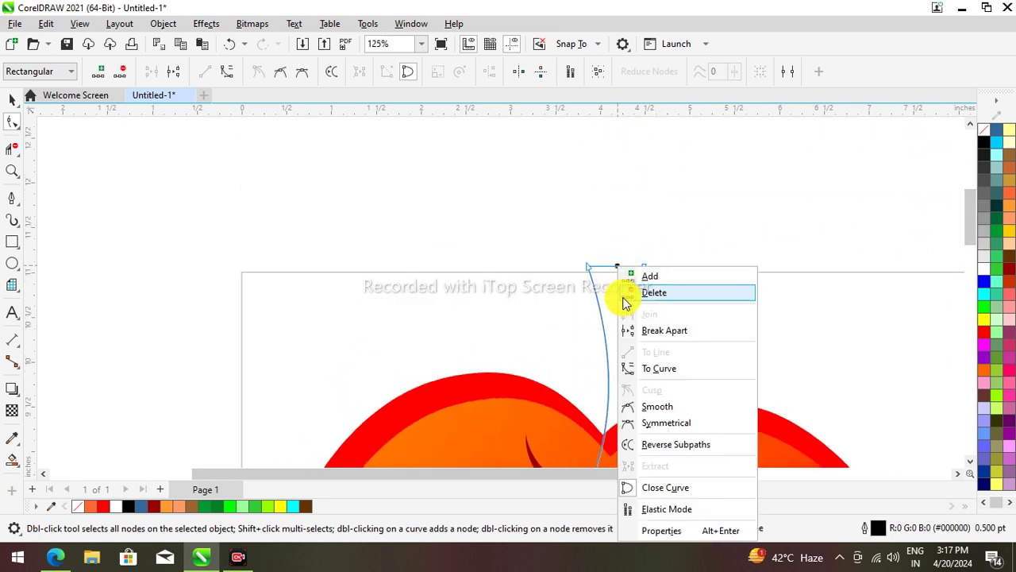
click(647, 365)
drag(614, 271, 612, 227)
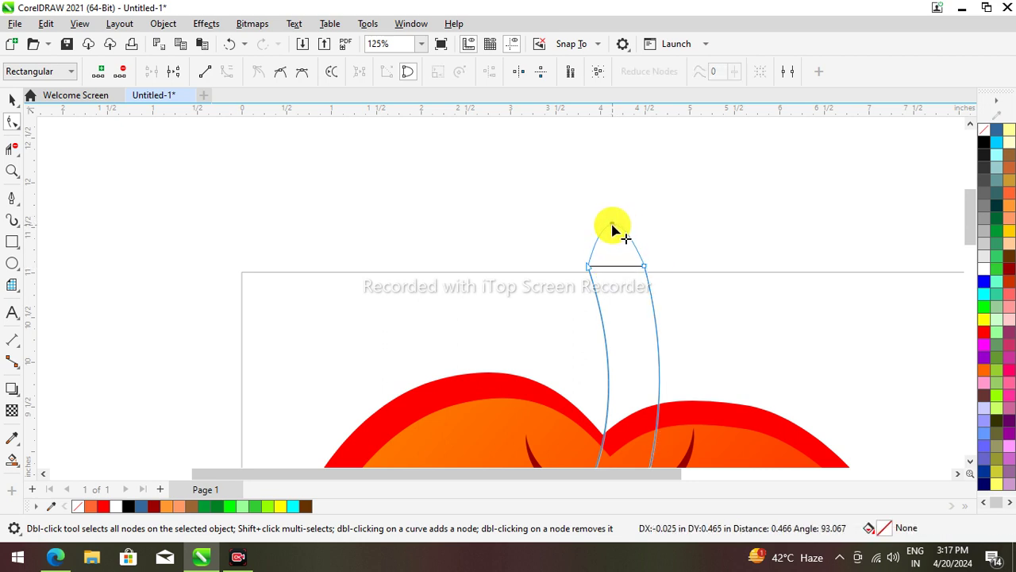
drag(612, 254, 613, 256)
Shift the stem slightly left, to about X 4.075 in.
scroll(613, 256, down, 2)
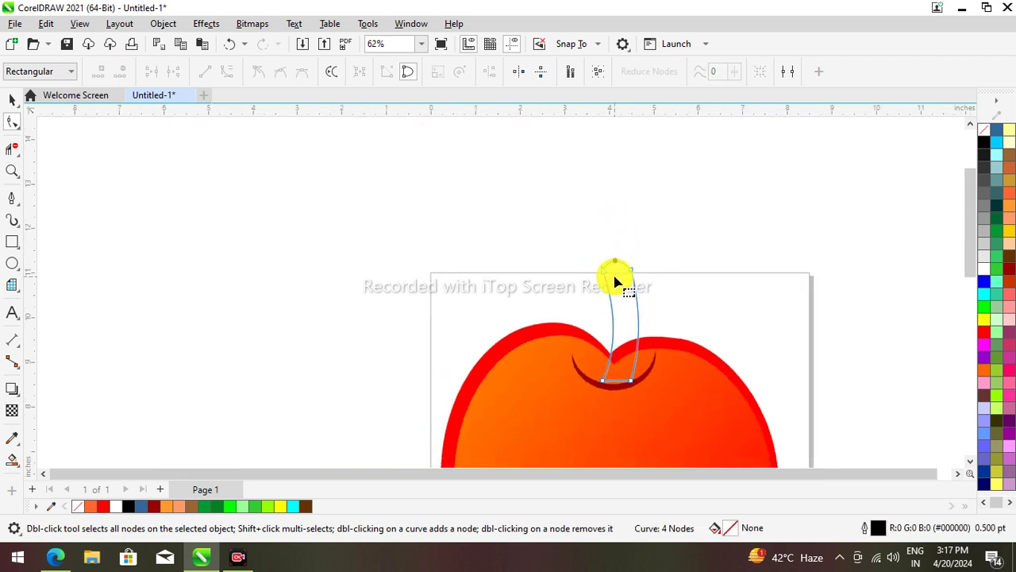
click(10, 101)
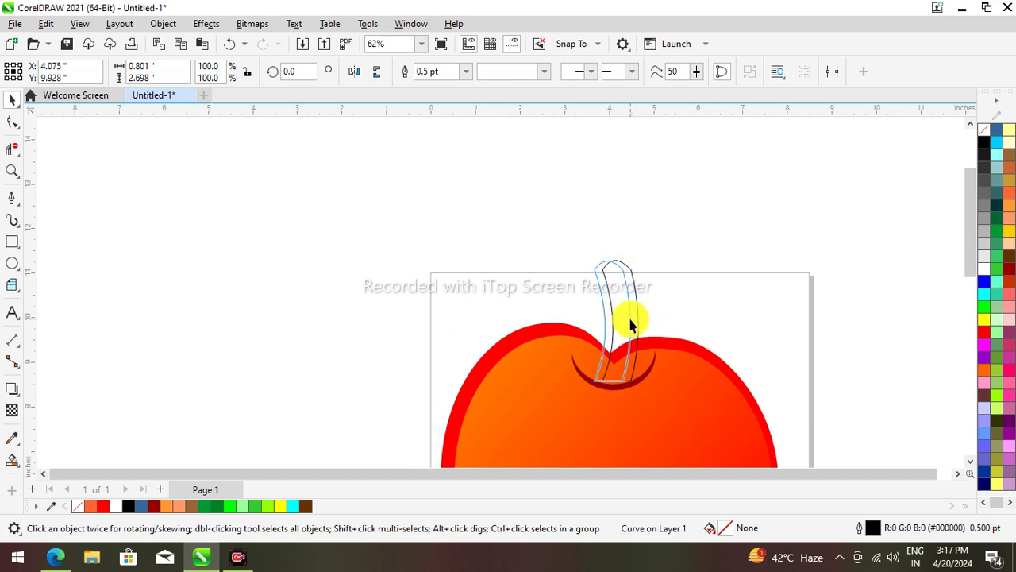
scroll(630, 319, up, 2)
drag(966, 236, 924, 247)
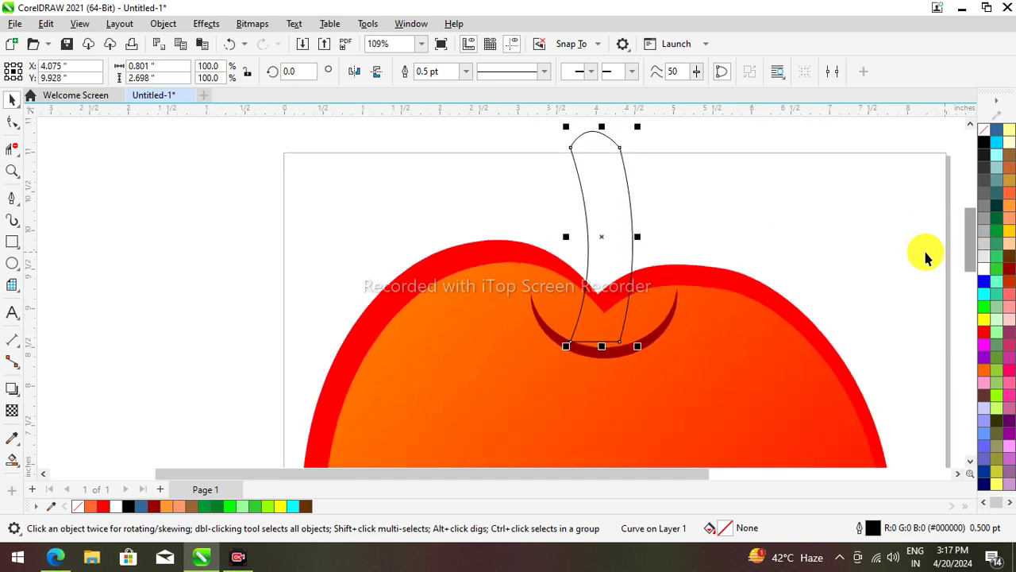
Convert the stem's bottom edge to a curve and bulge it downward to follow the dark red crescent.
click(12, 122)
scroll(642, 352, up, 2)
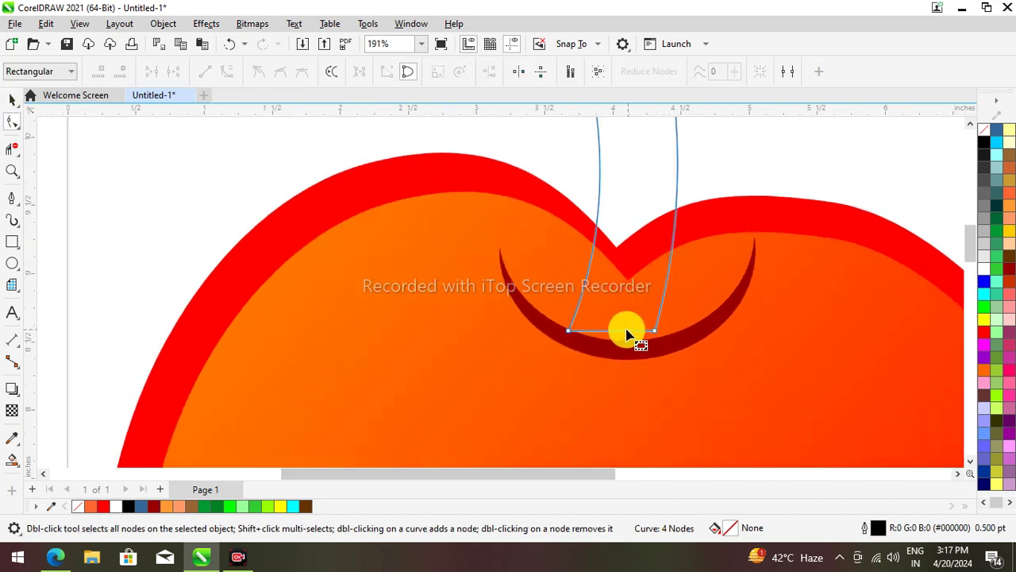
click(629, 332)
right_click(625, 335)
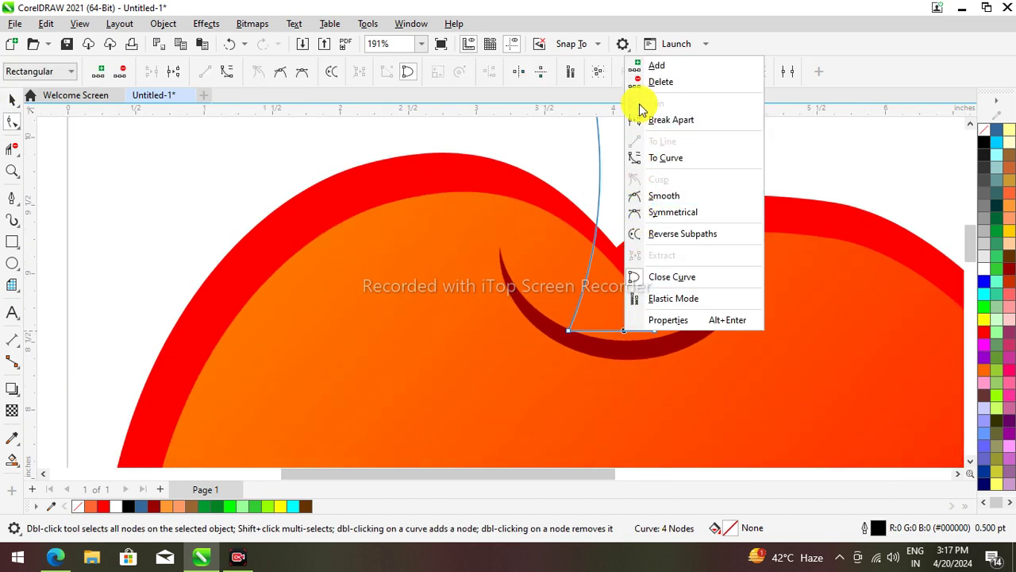
click(645, 166)
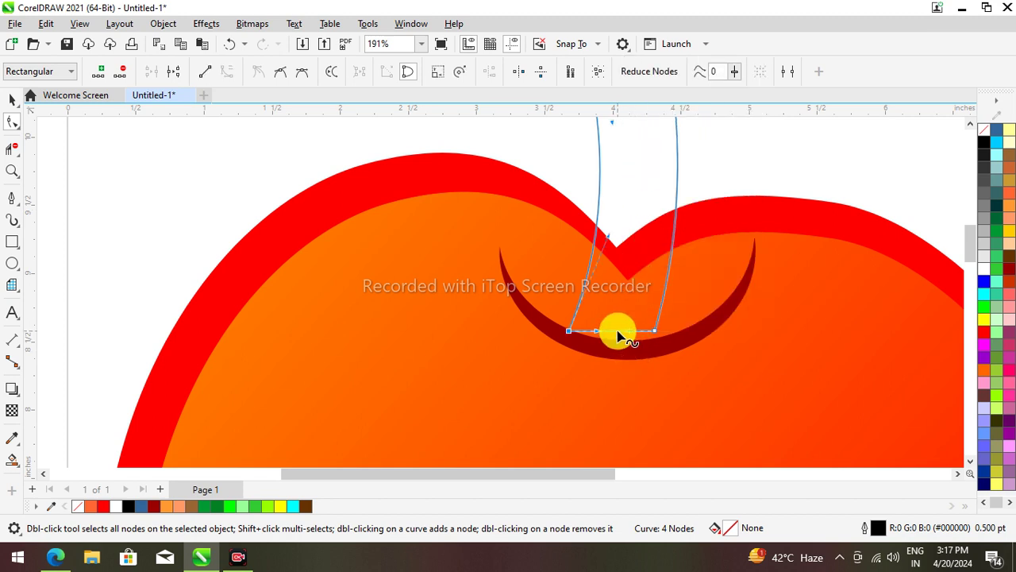
drag(620, 335, 657, 340)
scroll(657, 340, down, 3)
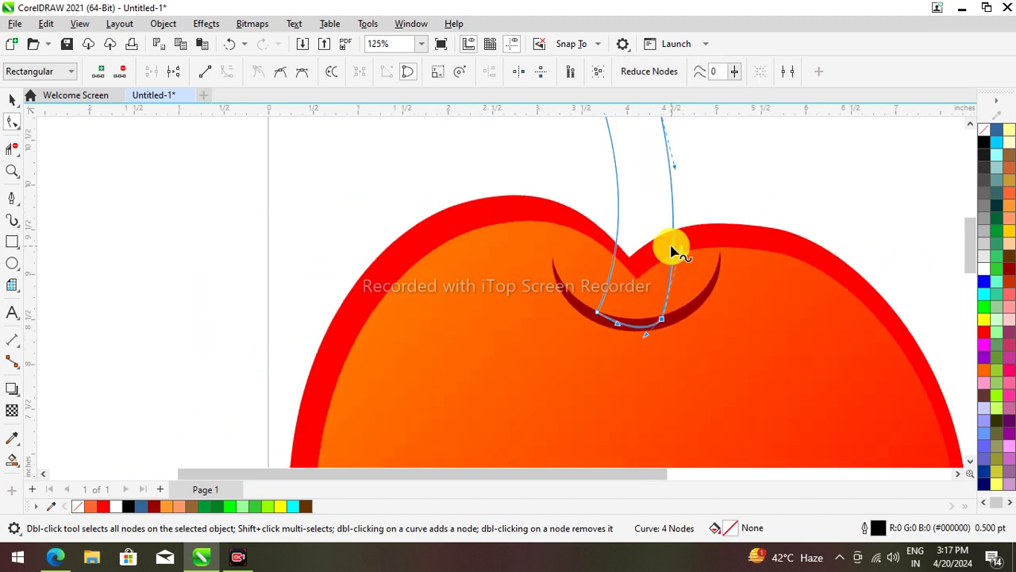
Narrow the stem by moving its two right-hand corner nodes inward and bow its right side outward.
drag(679, 248, 680, 252)
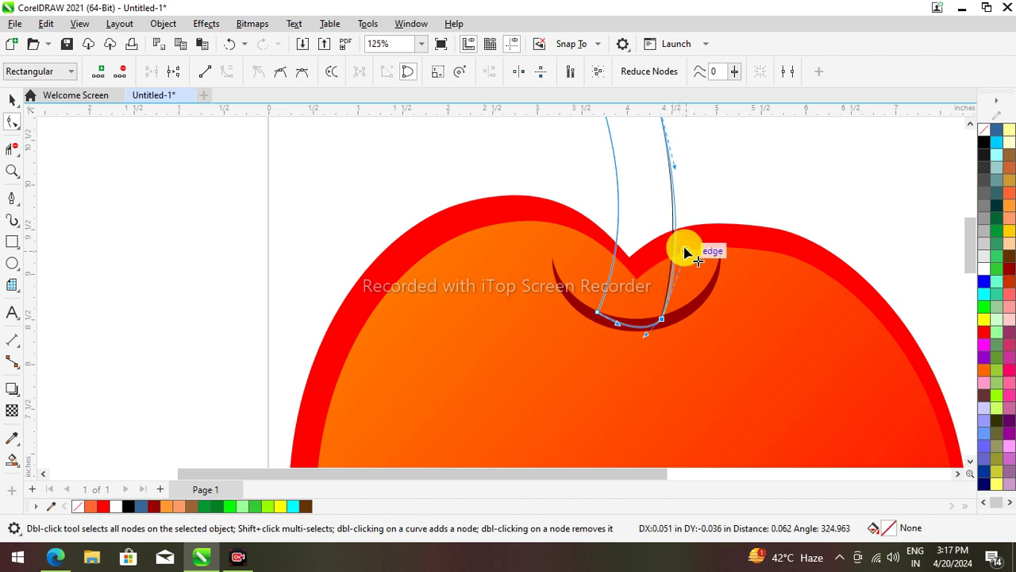
scroll(659, 262, down, 3)
scroll(643, 166, up, 1)
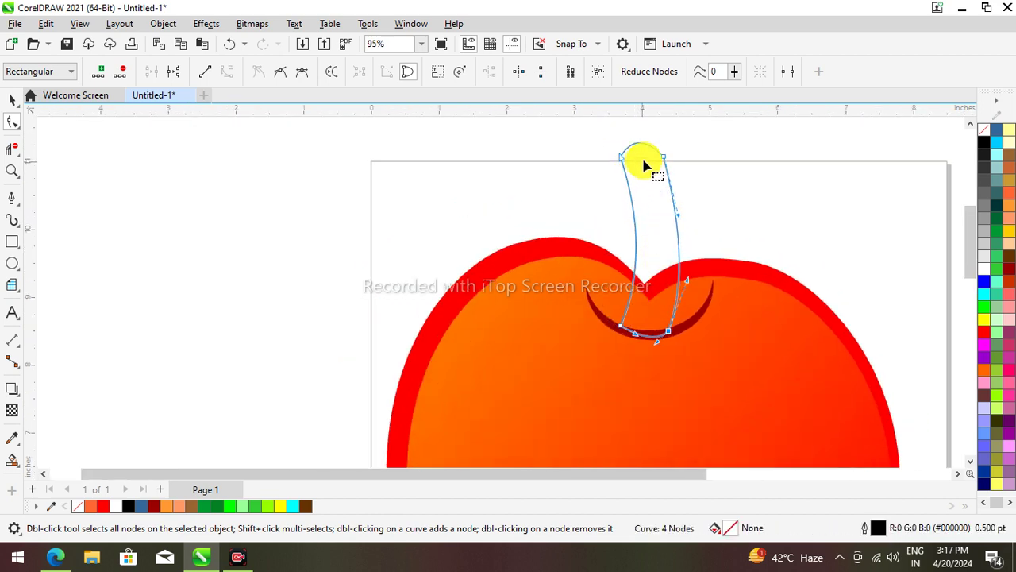
drag(659, 156, 652, 156)
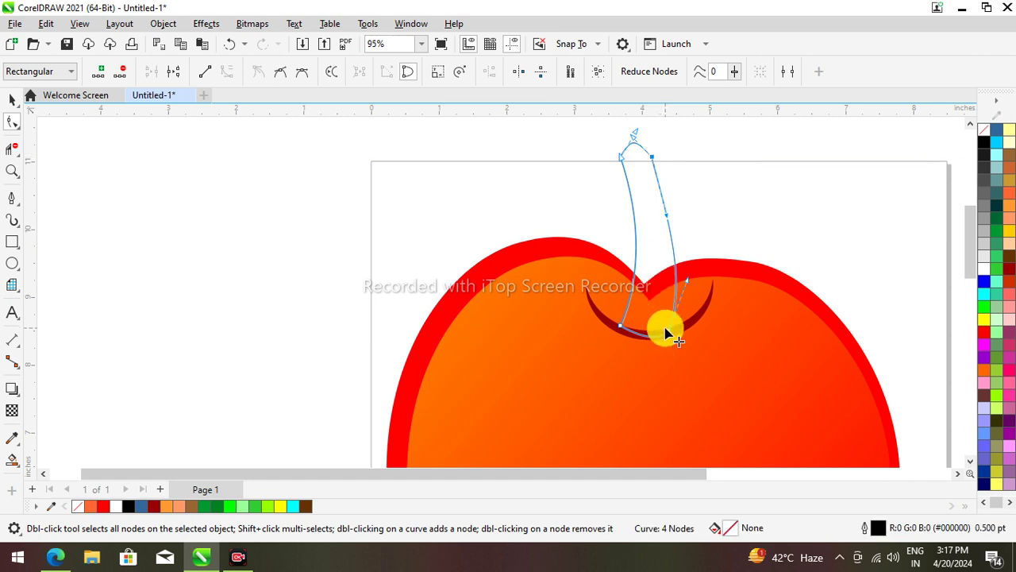
drag(668, 331, 658, 332)
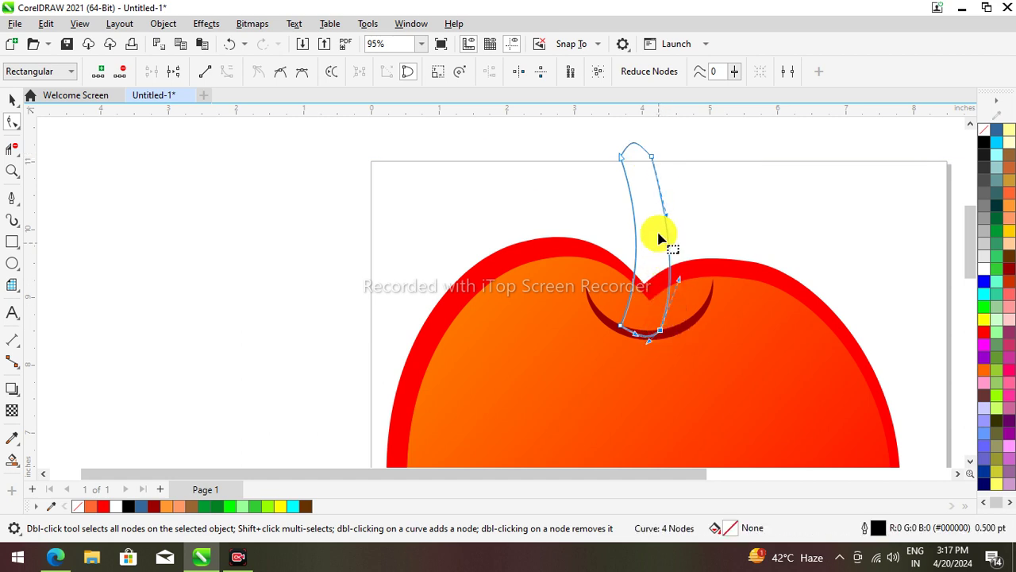
drag(663, 215, 679, 213)
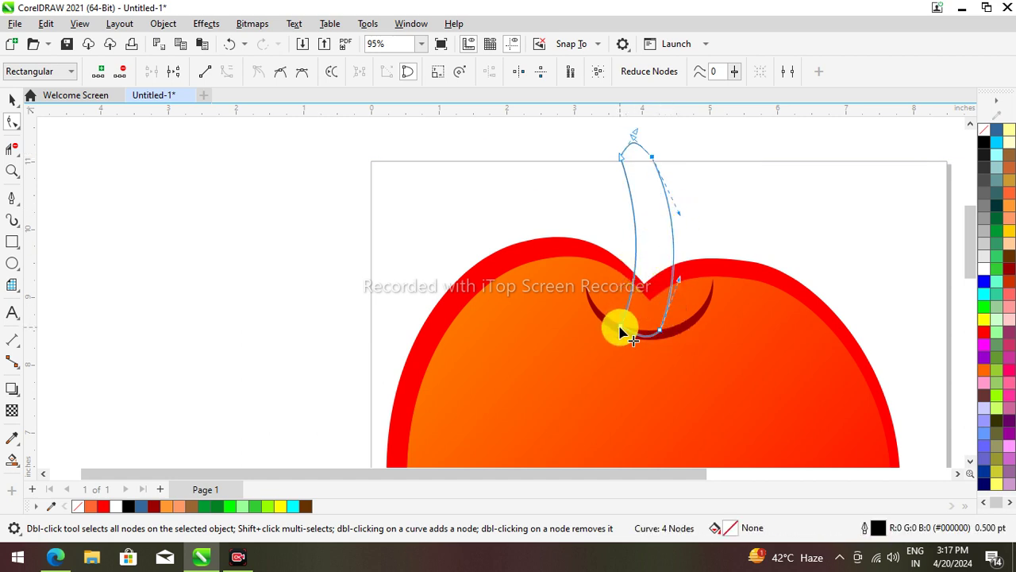
Bow the stem's left side further to the right and flatten its rounded top slightly.
drag(617, 324, 653, 265)
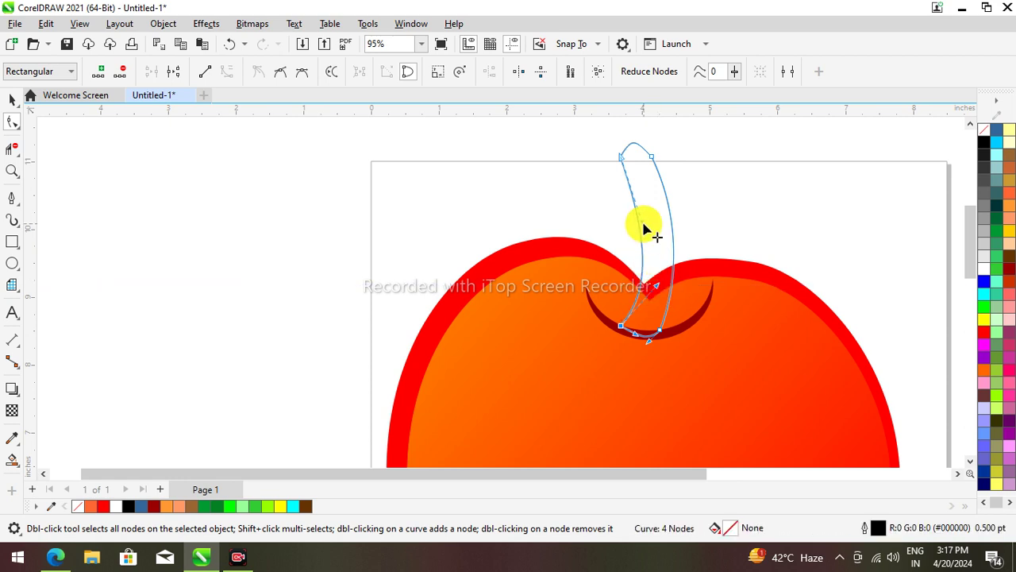
drag(646, 227, 651, 223)
drag(635, 140, 633, 169)
scroll(641, 150, up, 5)
scroll(624, 186, down, 6)
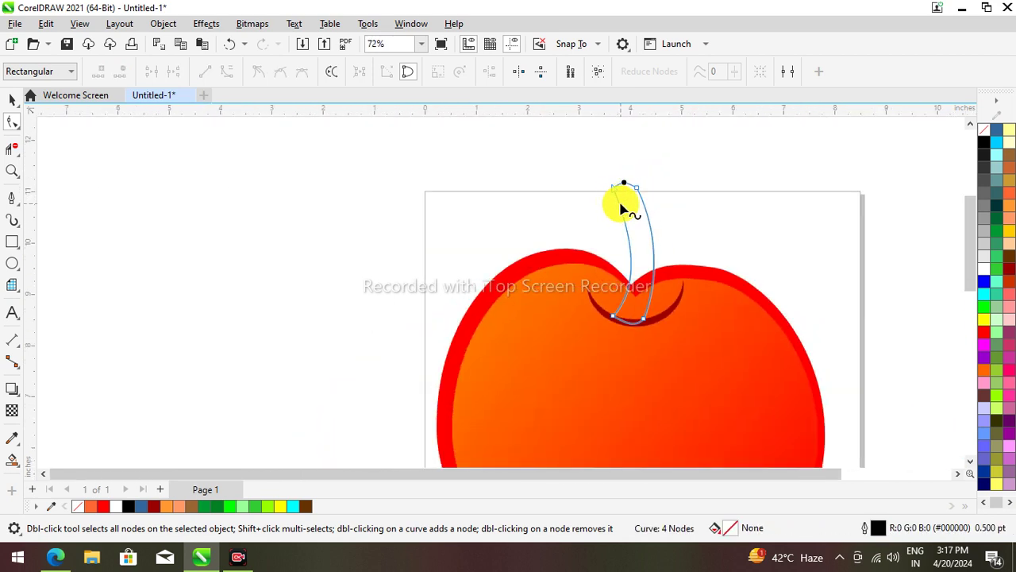
Fill the stem with reddish brown #CC3300 and remove its outline.
click(13, 101)
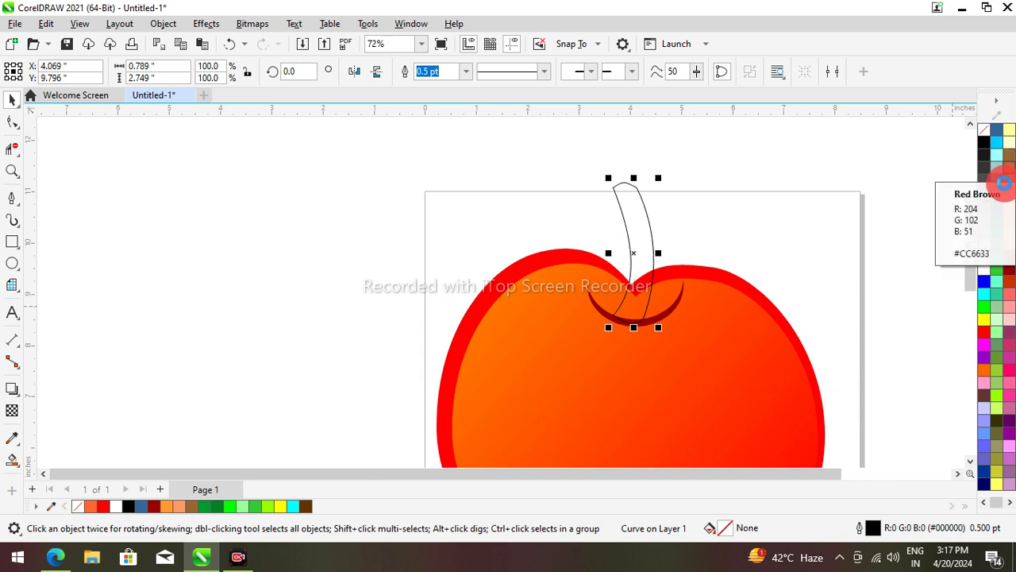
click(1005, 170)
click(1002, 153)
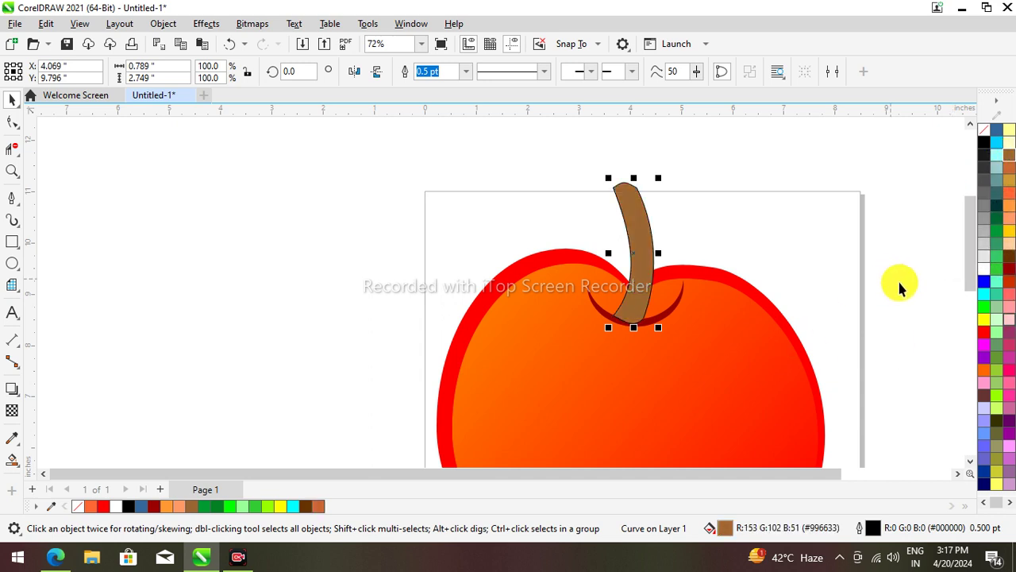
click(1010, 287)
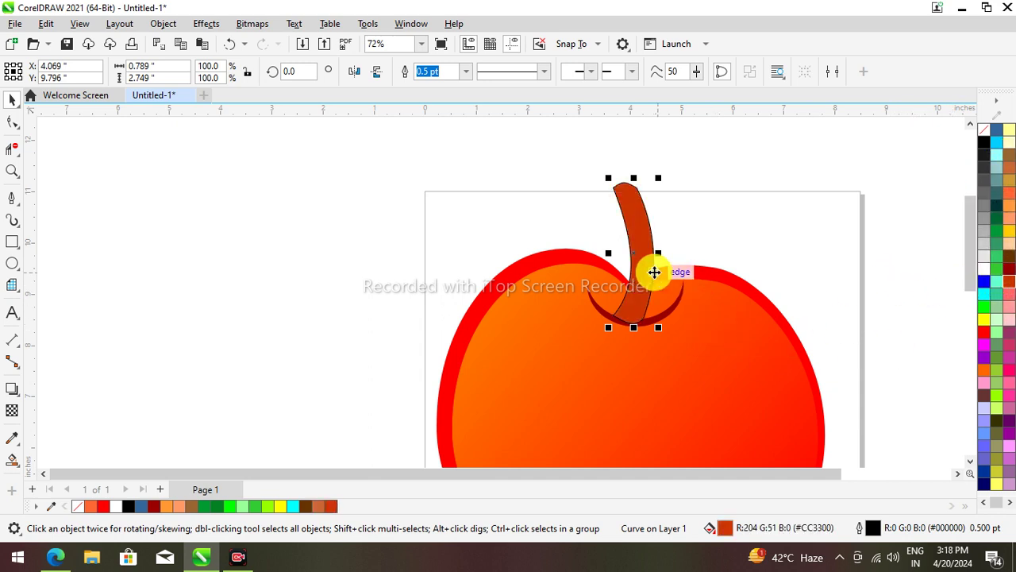
right_click(639, 228)
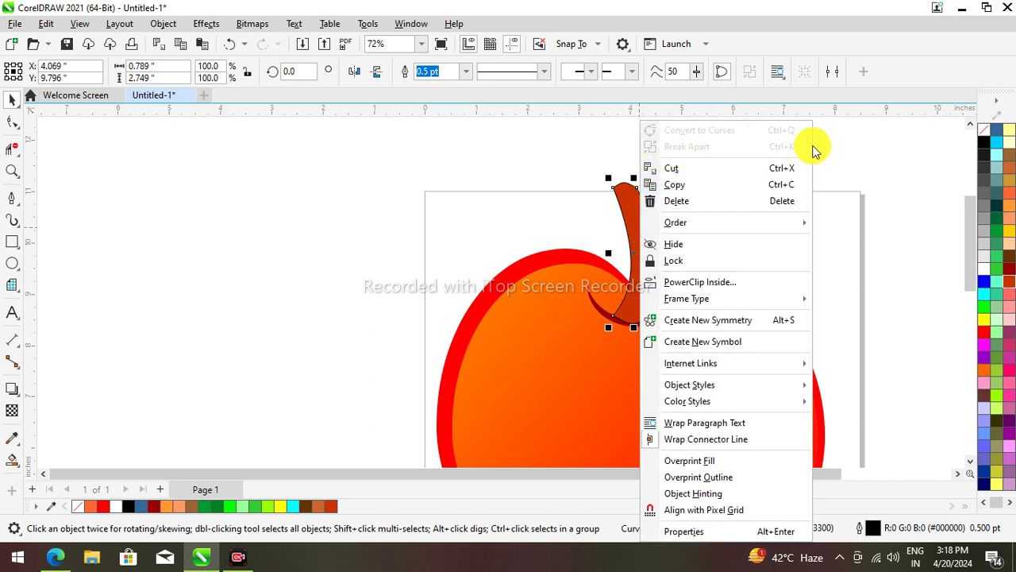
click(984, 133)
right_click(984, 133)
click(932, 138)
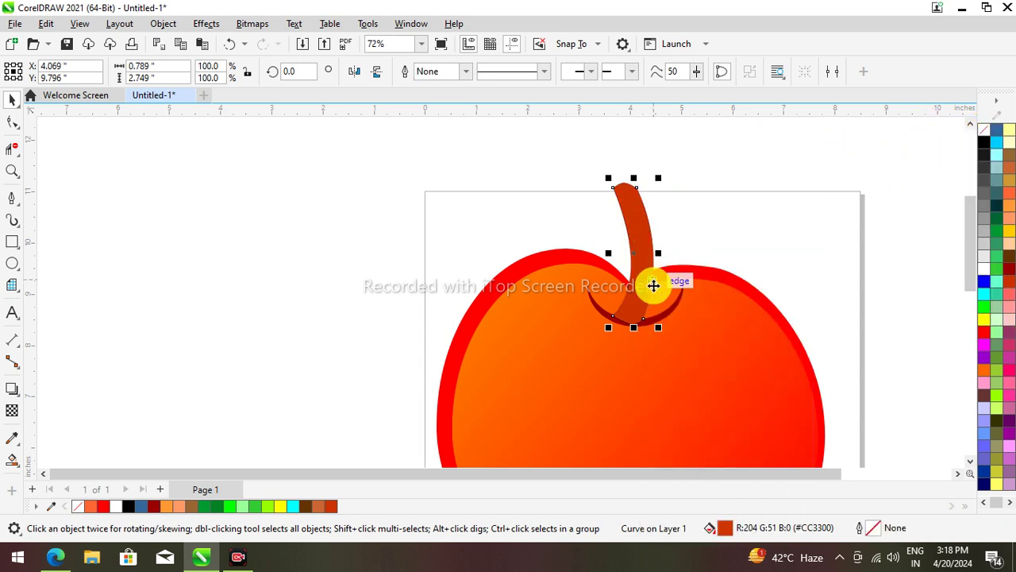
Bring the dark red crescent in front of the stem and nudge it slightly left.
scroll(709, 328, up, 1)
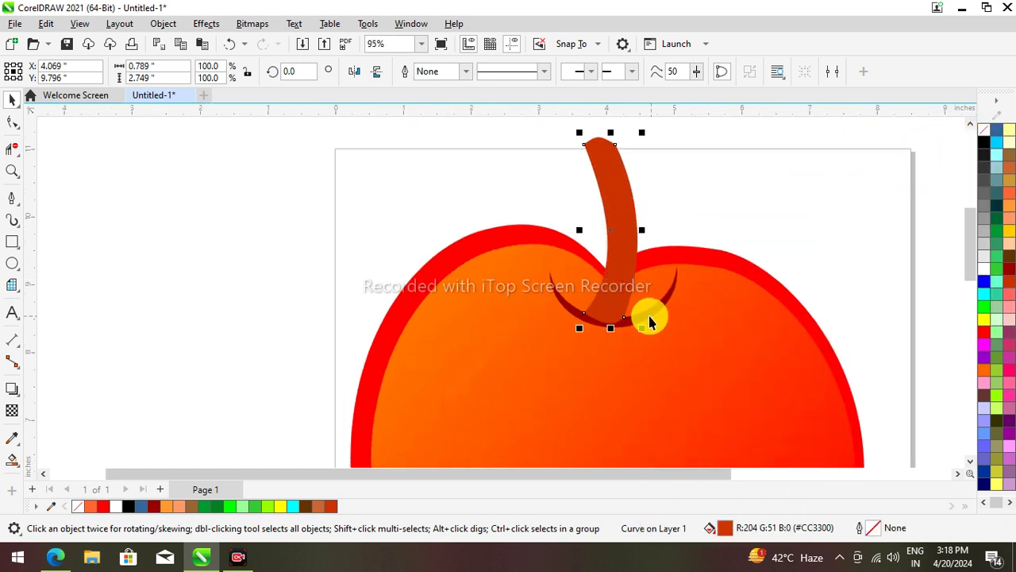
click(648, 316)
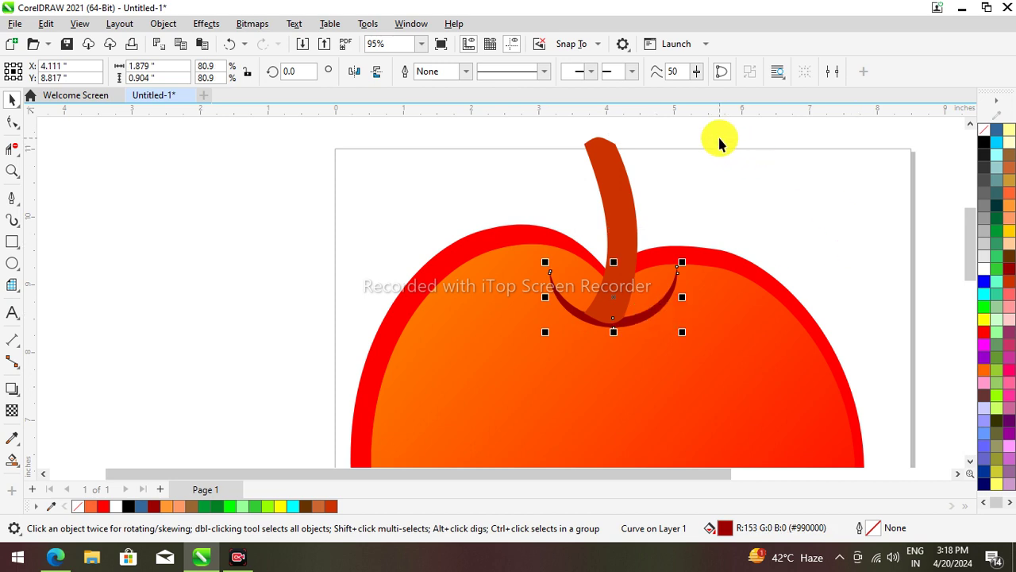
key(ctrl+Home)
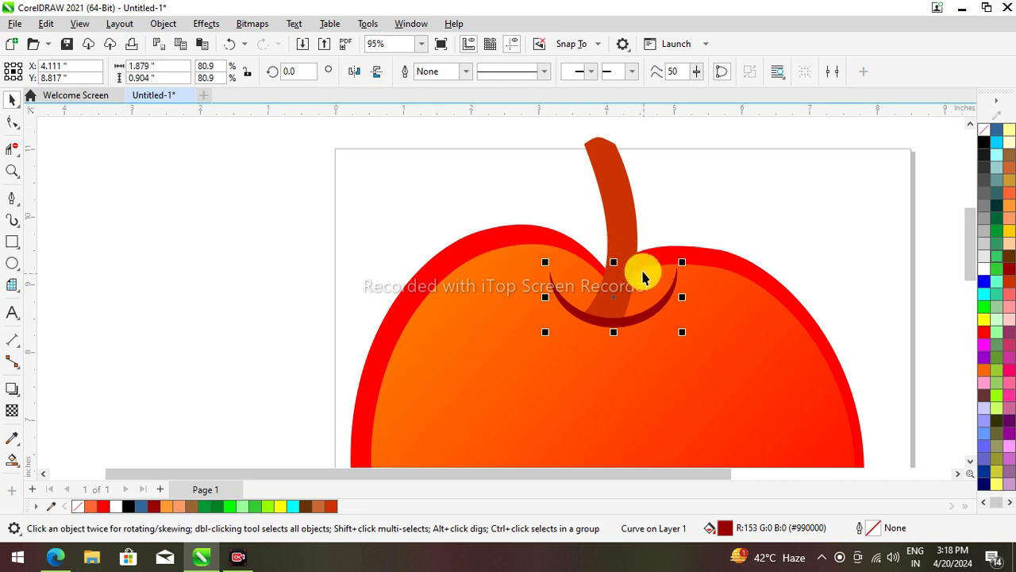
key(Left)
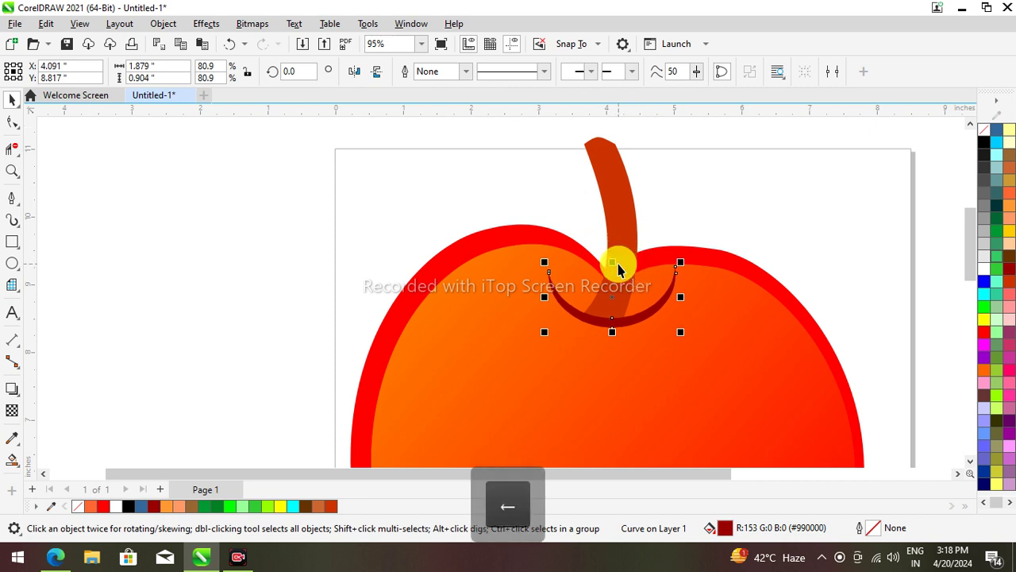
Move the stem slightly up and left and narrow it to about 0.74 in wide.
click(620, 224)
drag(621, 224, 613, 212)
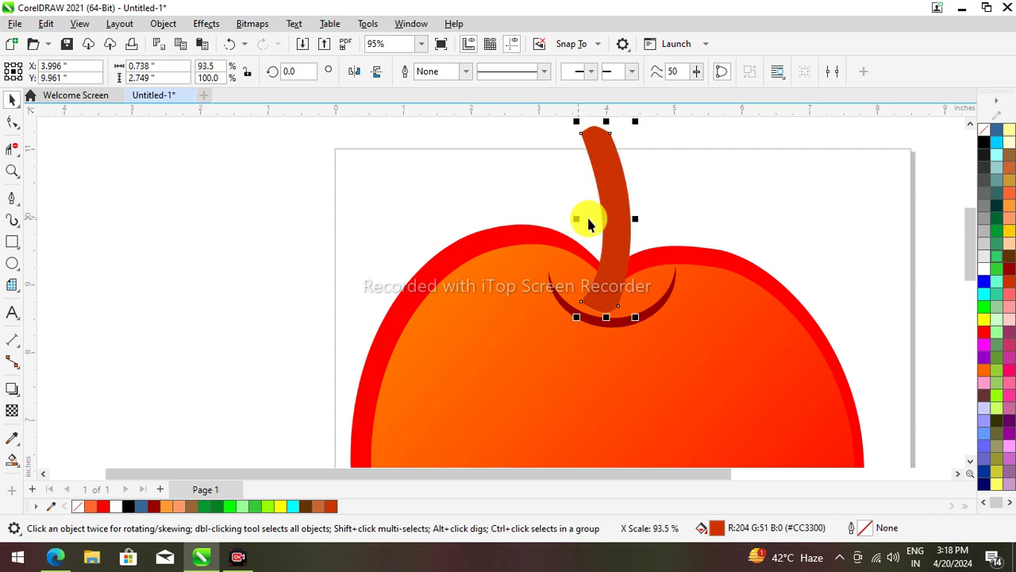
Stretch the crescent to about 1.10 in tall and position it over the stem's base.
click(603, 321)
scroll(604, 322, up, 1)
mouse_move(602, 321)
mouse_down()
mouse_move(590, 302)
mouse_move(601, 340)
mouse_move(596, 307)
mouse_up()
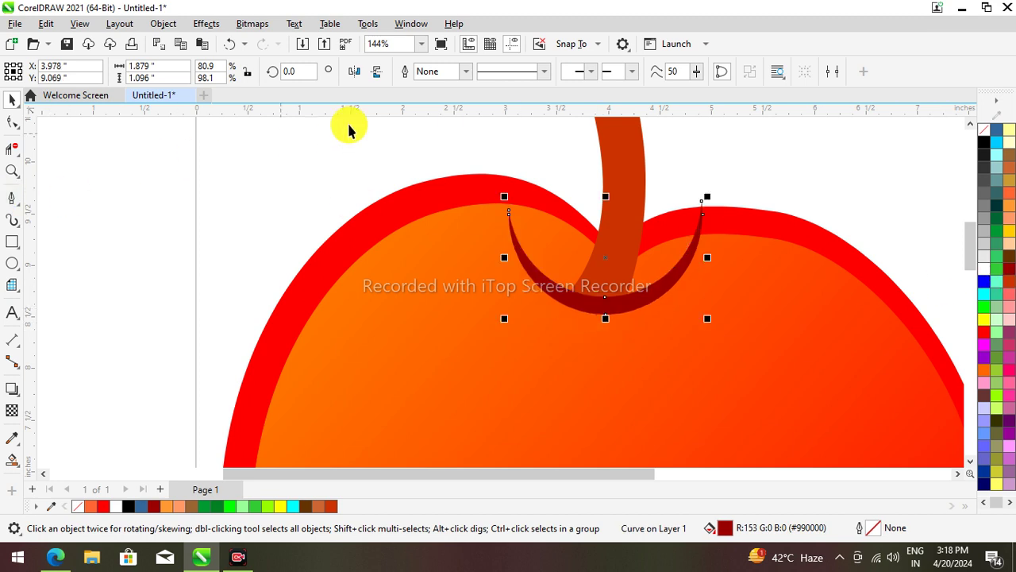
Try to reshape the dark red crescent's right tip by moving its end node down inside the apple's edge.
click(11, 127)
scroll(699, 211, up, 3)
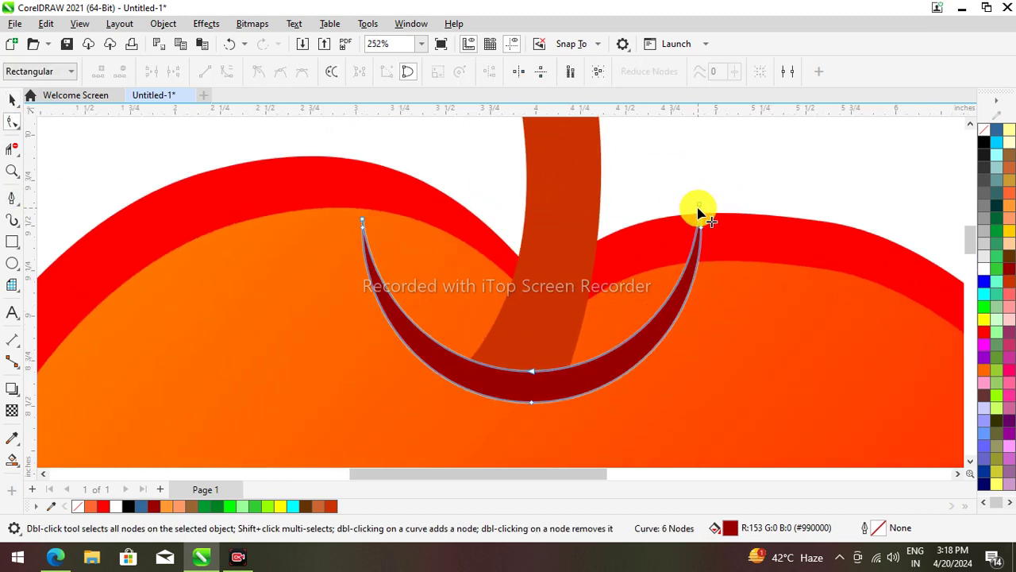
drag(684, 270, 690, 256)
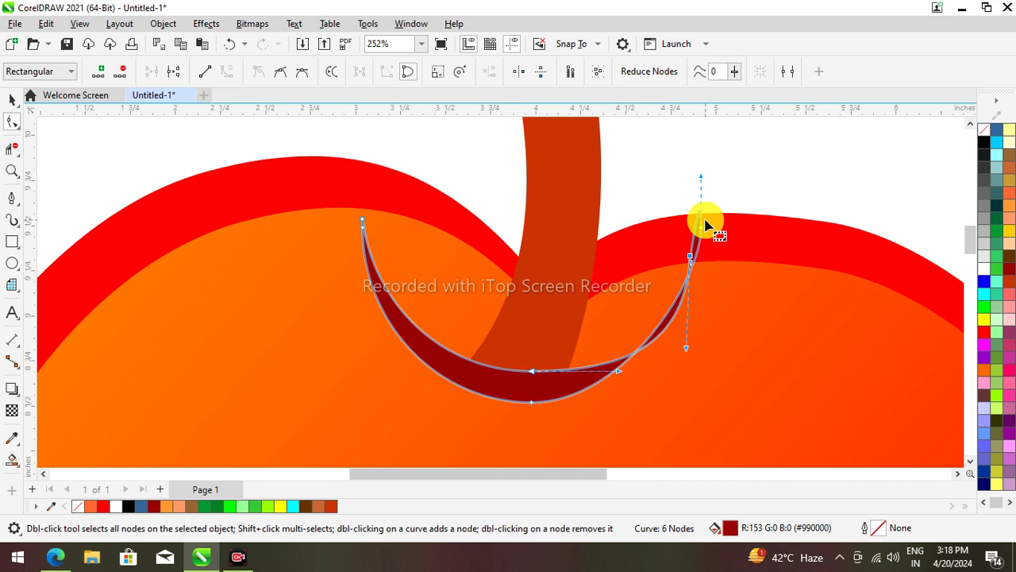
key(ctrl+z)
scroll(703, 219, up, 2)
click(699, 203)
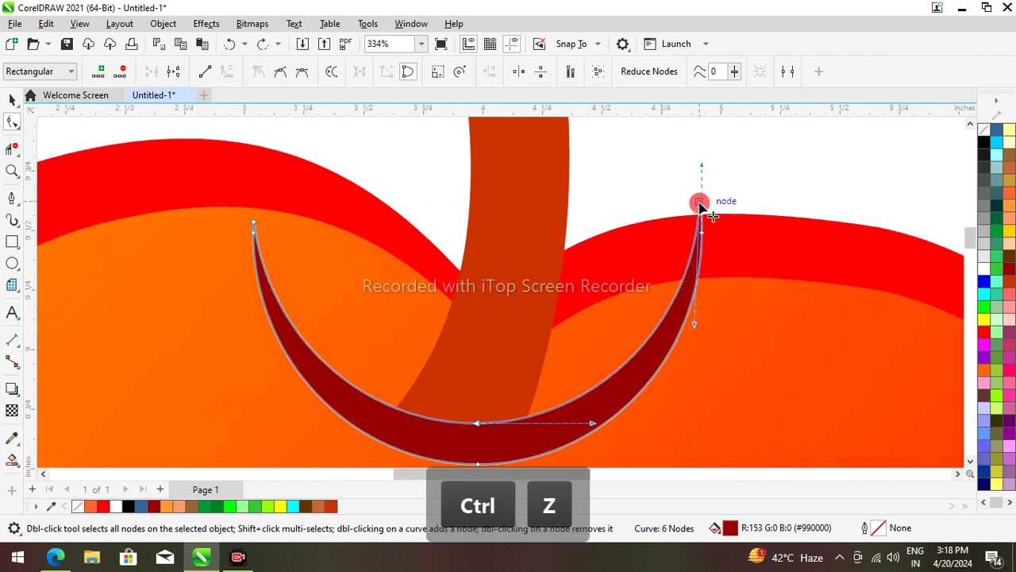
drag(698, 203, 690, 262)
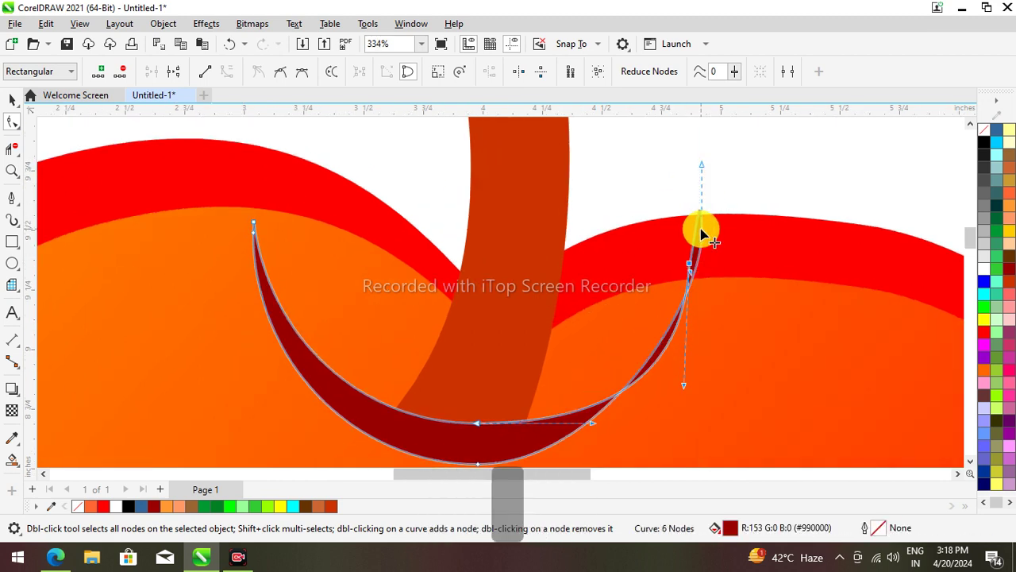
key(ctrl+z)
scroll(710, 246, down, 3)
scroll(1001, 324, down, 1)
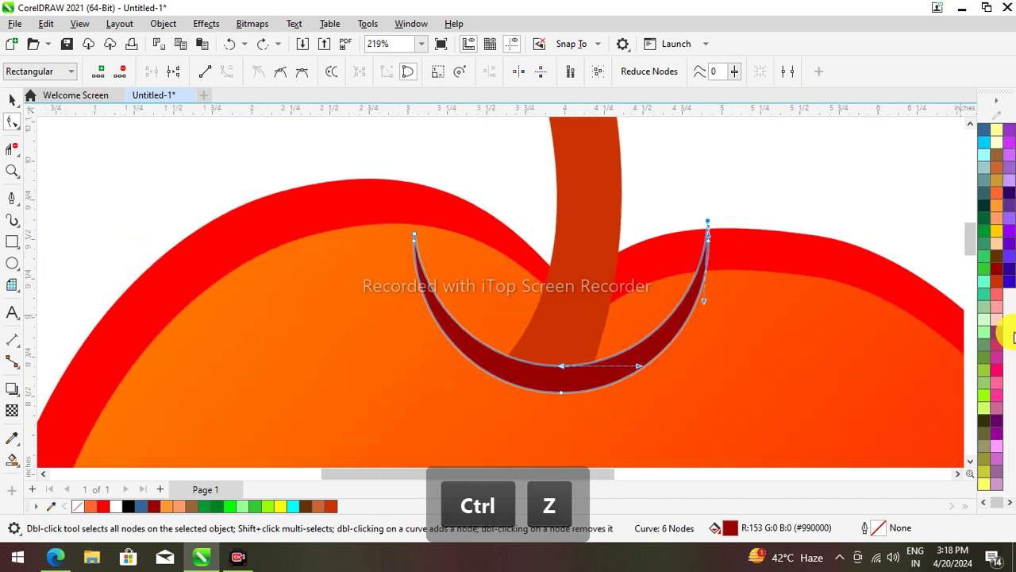
click(16, 106)
scroll(617, 277, down, 4)
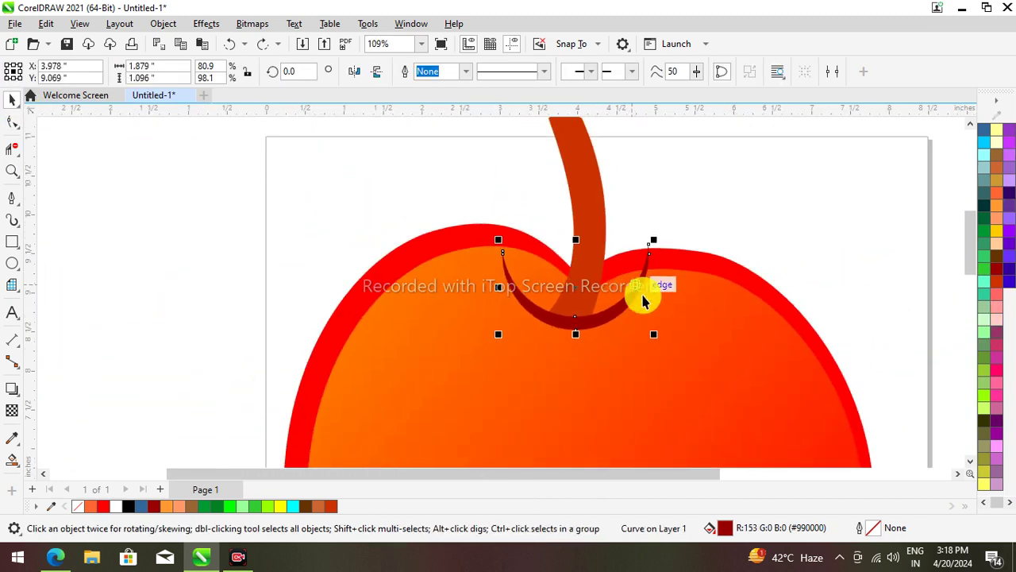
scroll(626, 240, up, 2)
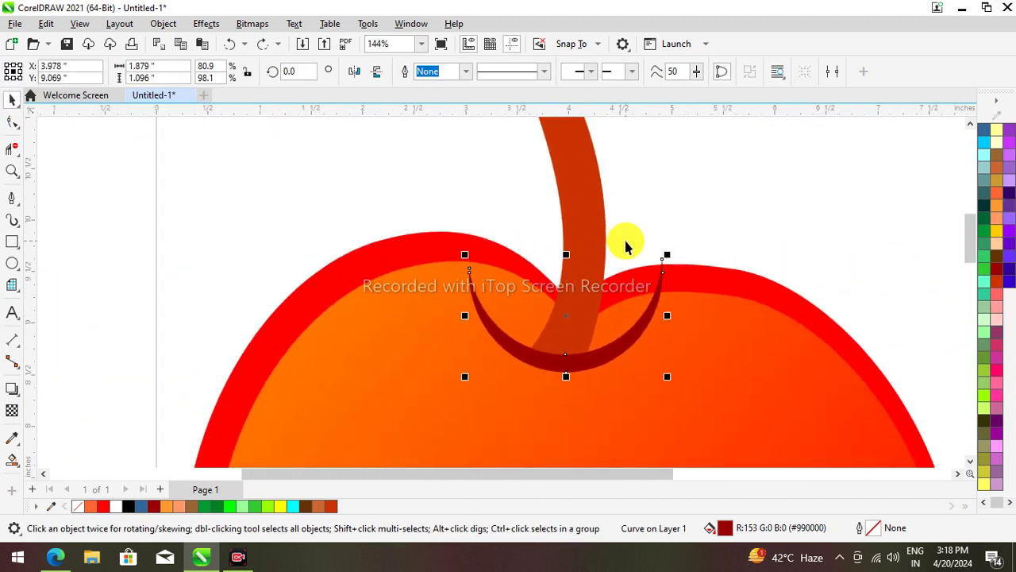
Draw a rectangle about 1.93 by 1.35 in just right of the stem and rotate it about 4.9°.
scroll(710, 238, down, 2)
drag(465, 474, 579, 476)
key(F6)
drag(431, 170, 611, 298)
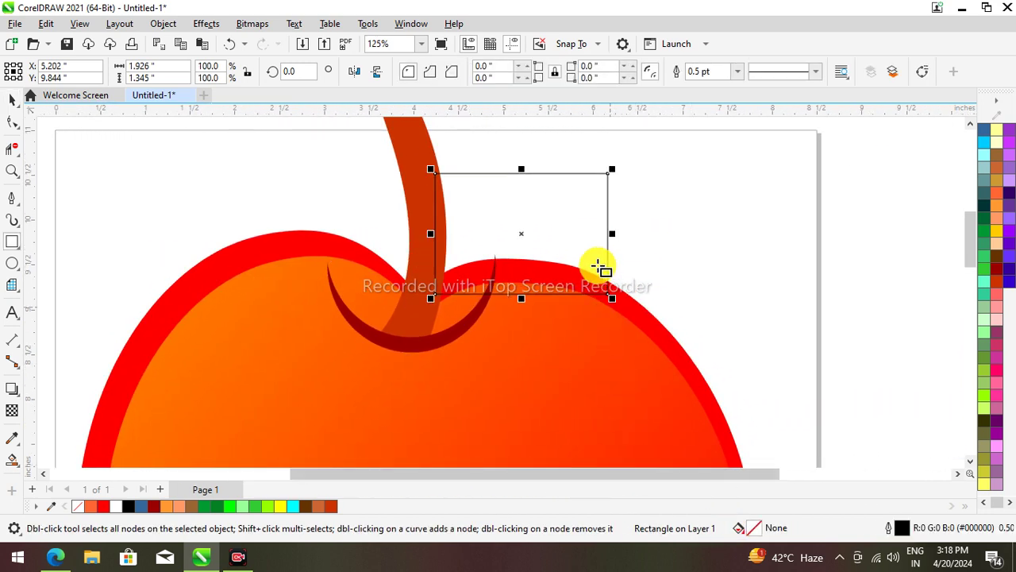
click(12, 100)
click(483, 201)
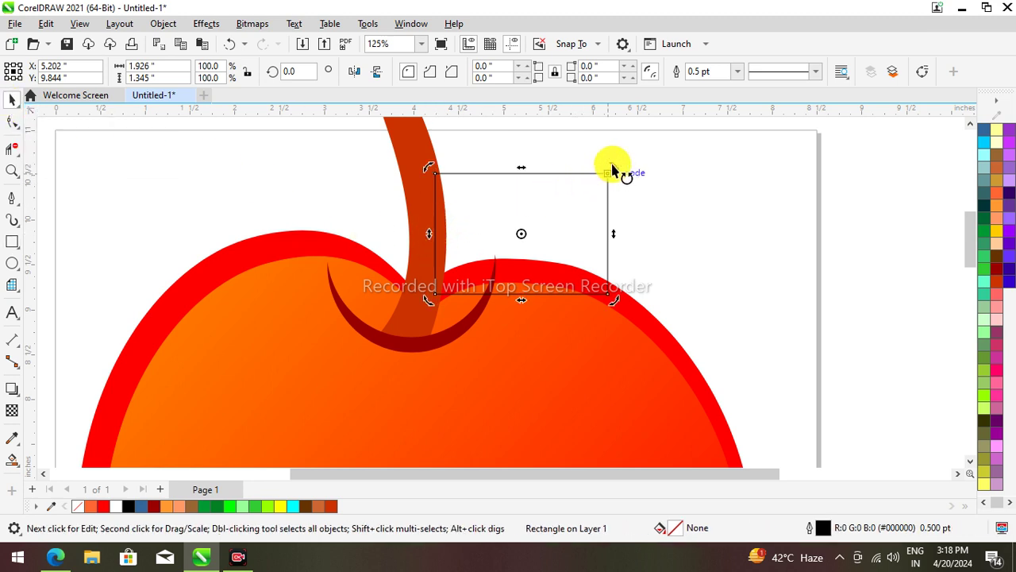
mouse_move(612, 166)
mouse_down()
mouse_move(608, 136)
mouse_move(620, 155)
mouse_up()
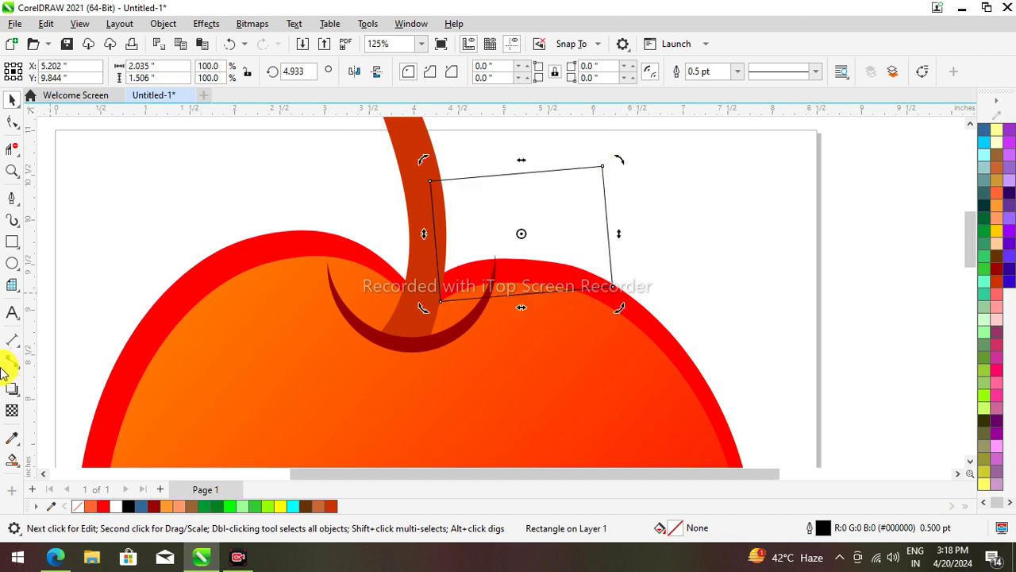
Convert the rotated rectangle to curves and turn its upper, right and lower sides into curved segments.
click(10, 124)
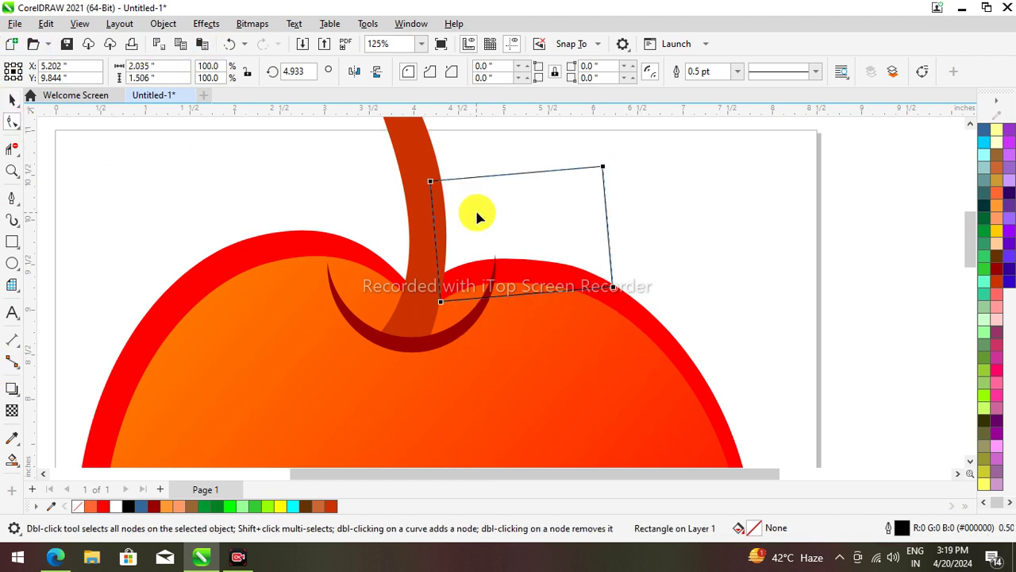
right_click(431, 187)
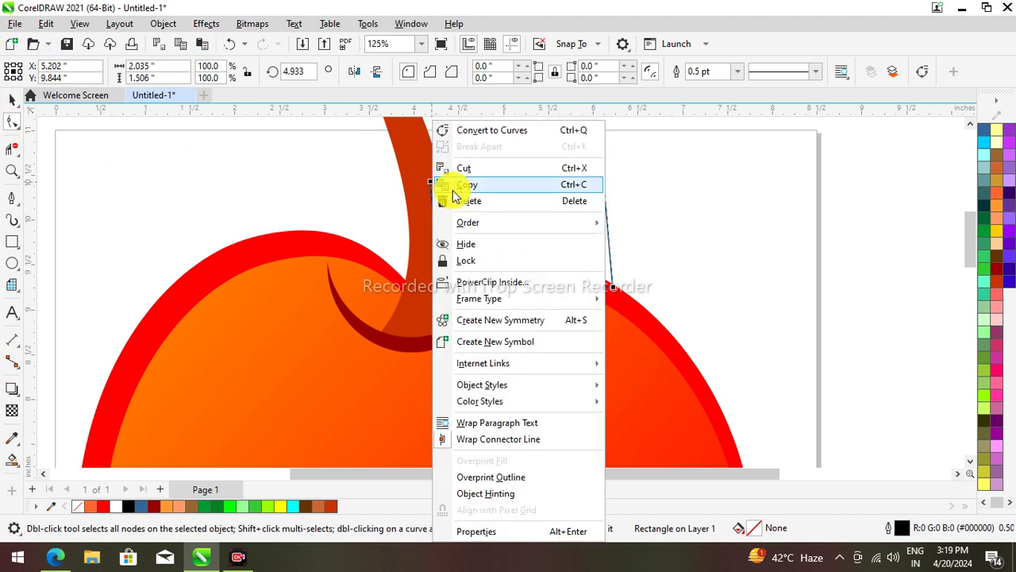
click(462, 132)
click(432, 186)
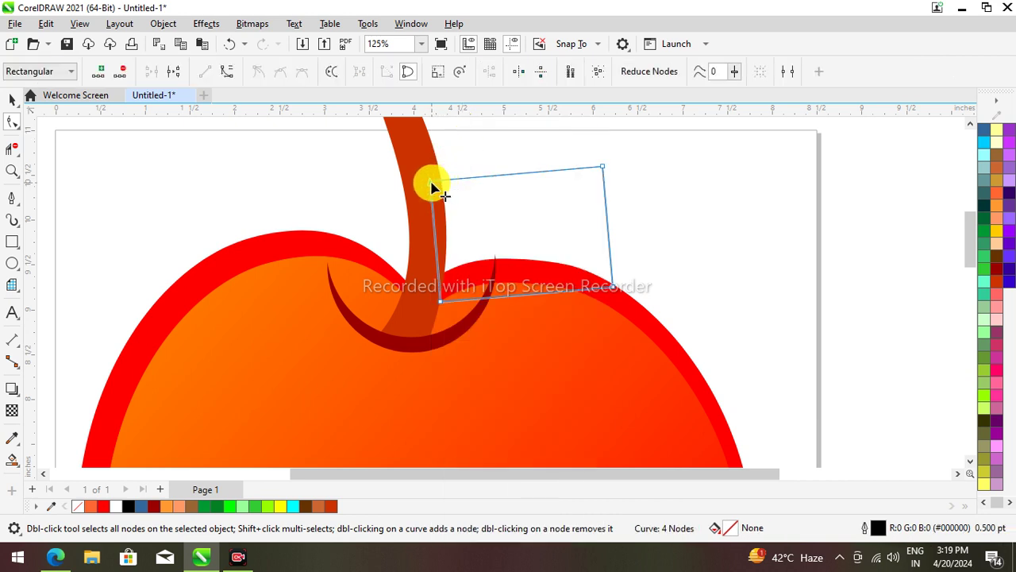
right_click(505, 177)
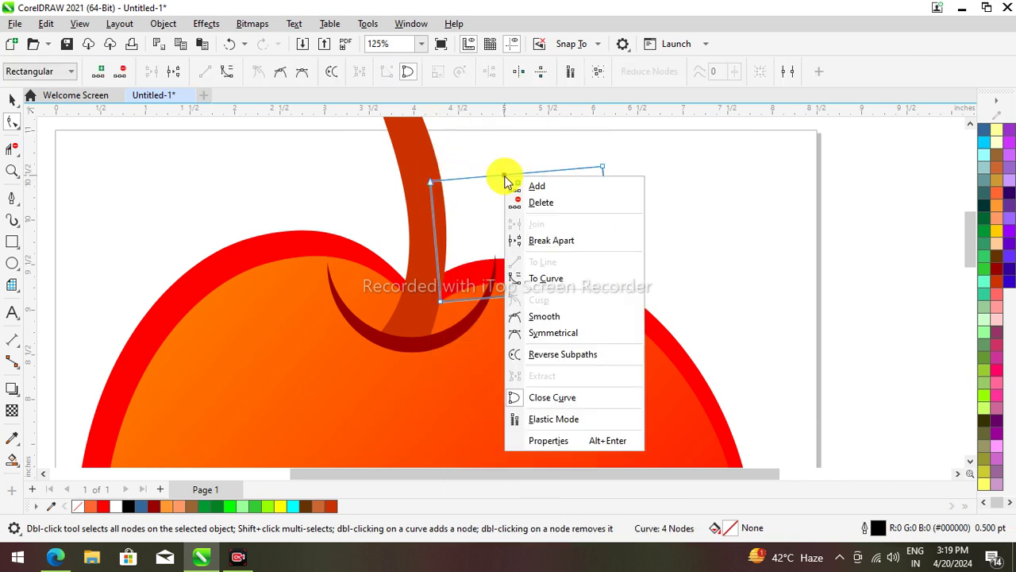
click(526, 277)
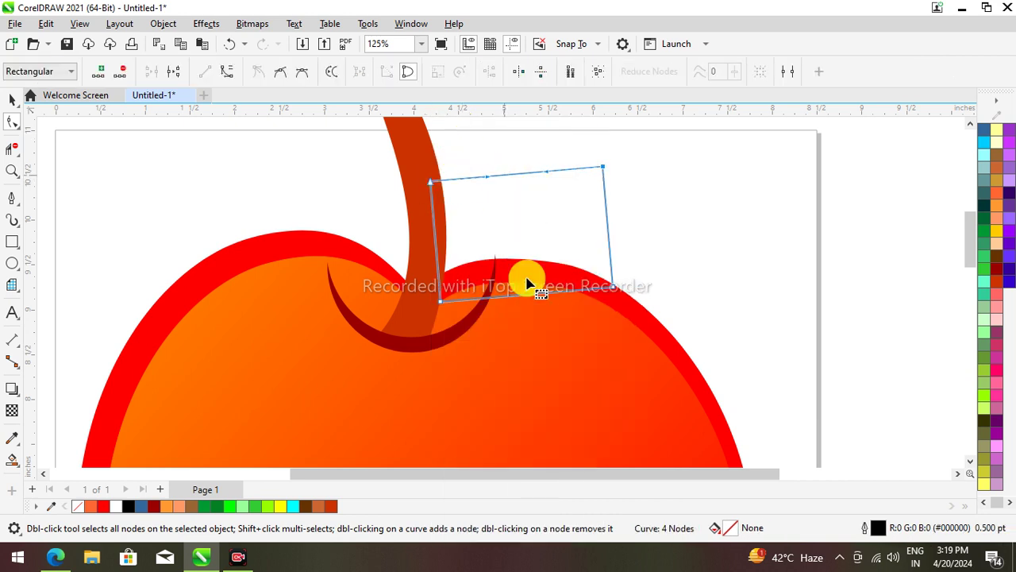
right_click(616, 288)
click(638, 114)
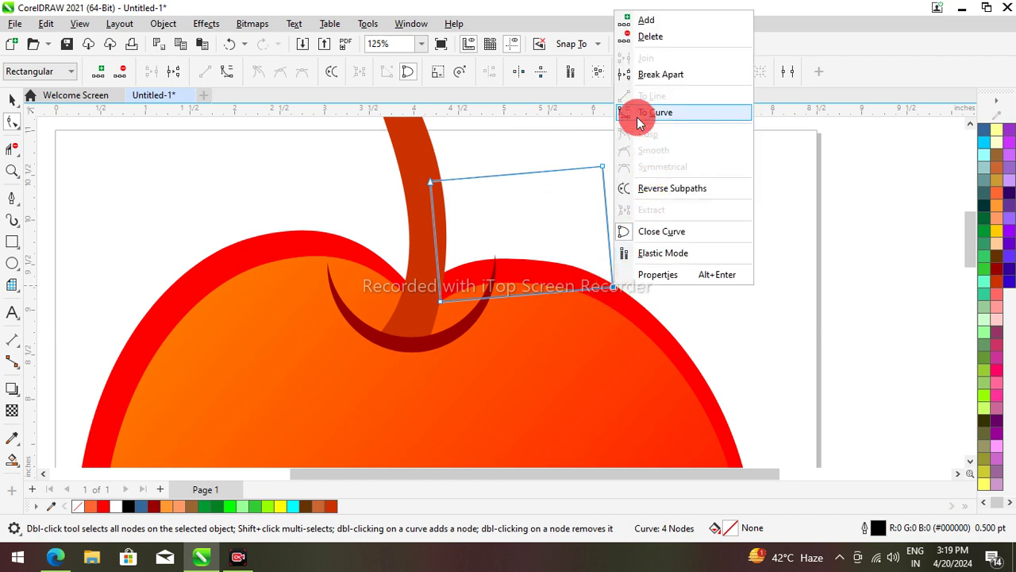
right_click(530, 299)
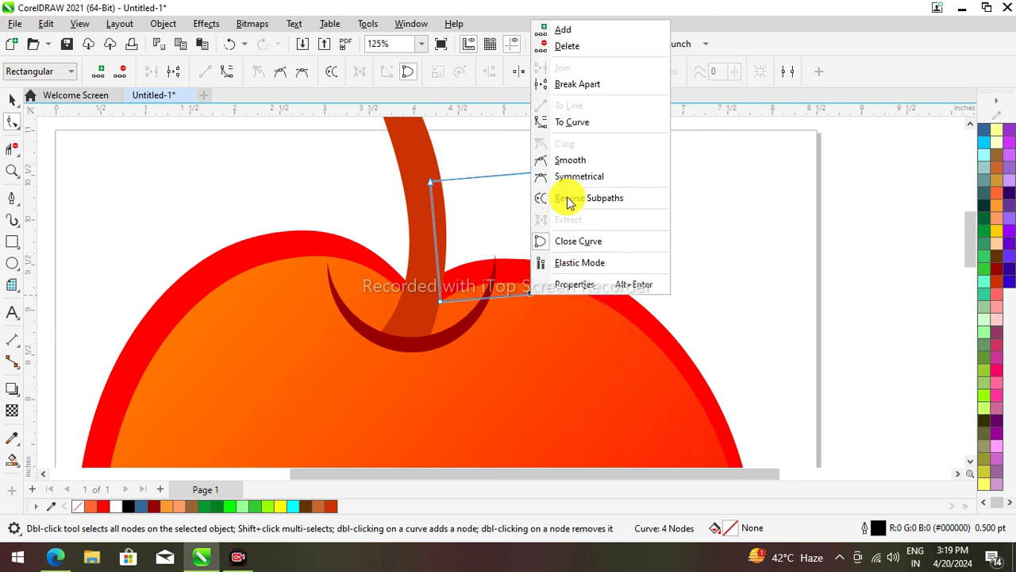
click(561, 121)
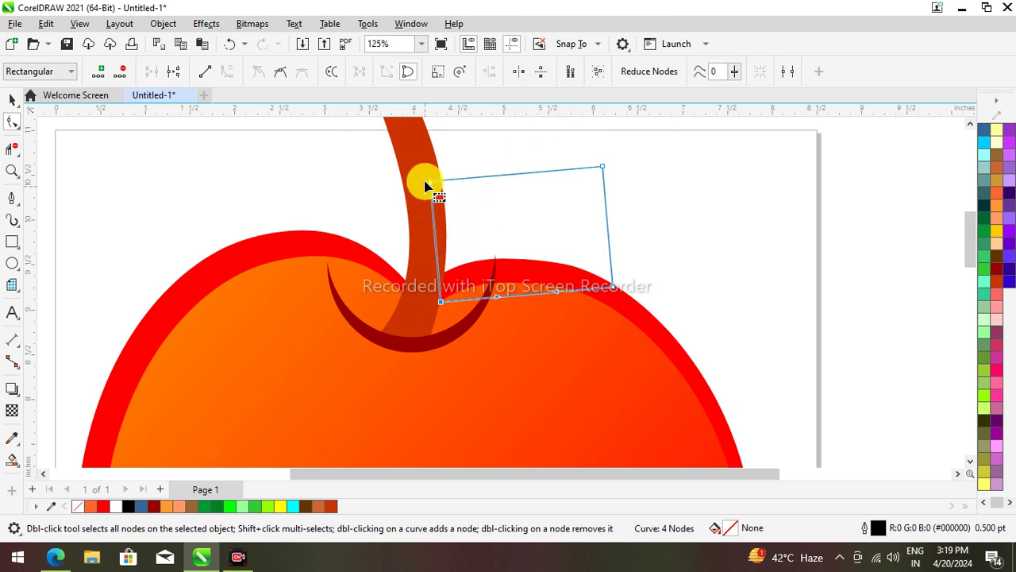
Move the shape's upper-left and lower-right nodes inward and turn its left side into a curved segment.
drag(430, 184, 470, 195)
drag(612, 283, 573, 255)
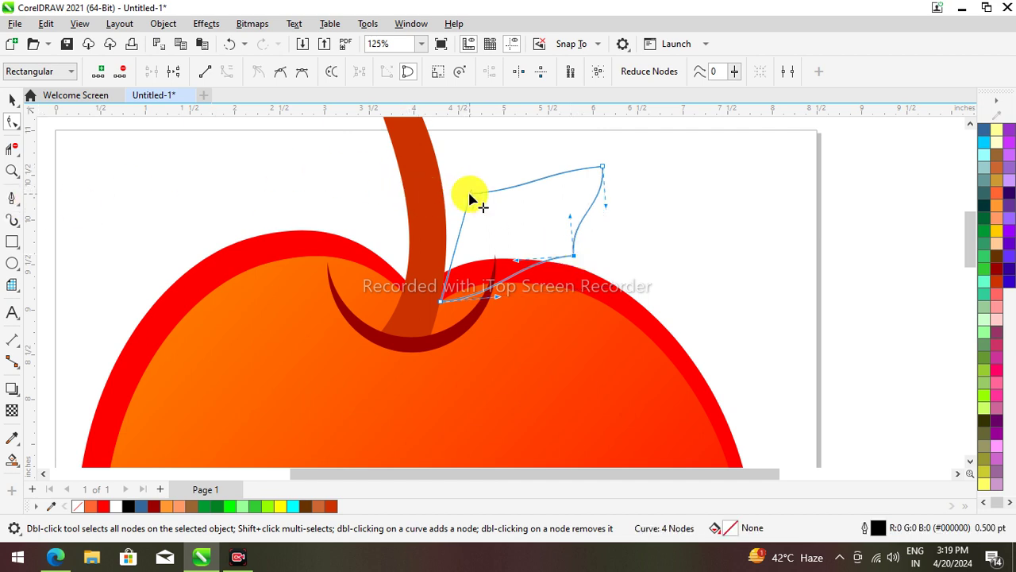
right_click(459, 249)
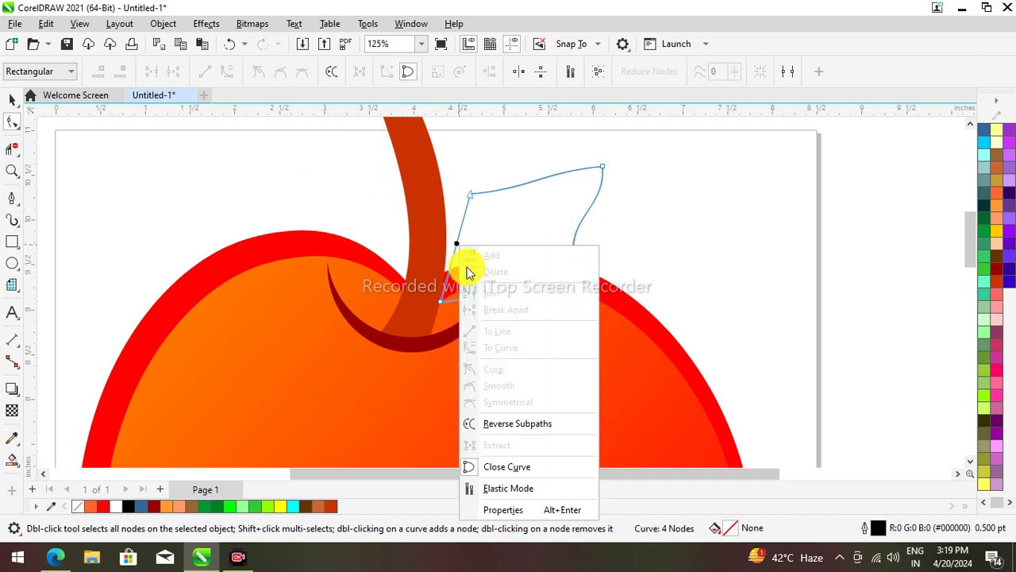
key(Escape)
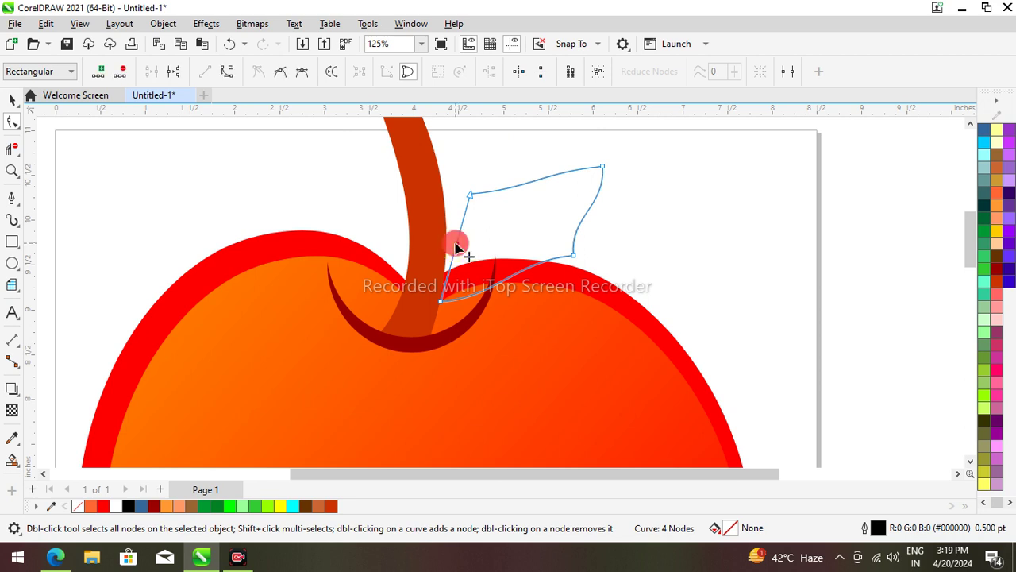
right_click(459, 249)
click(469, 347)
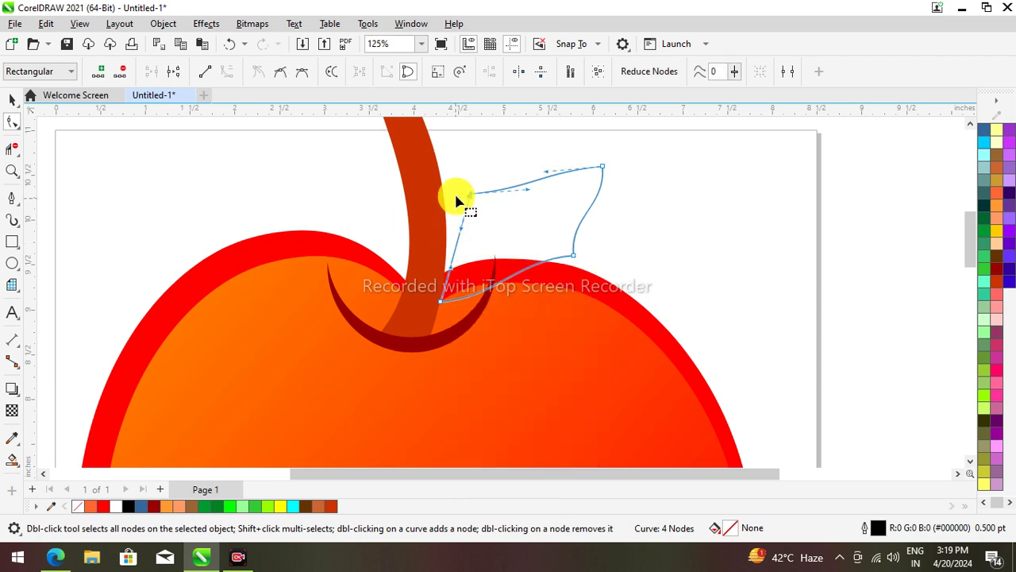
Delete the shape's upper-left and lower-right nodes to form a two-node leaf outline.
right_click(472, 197)
click(499, 223)
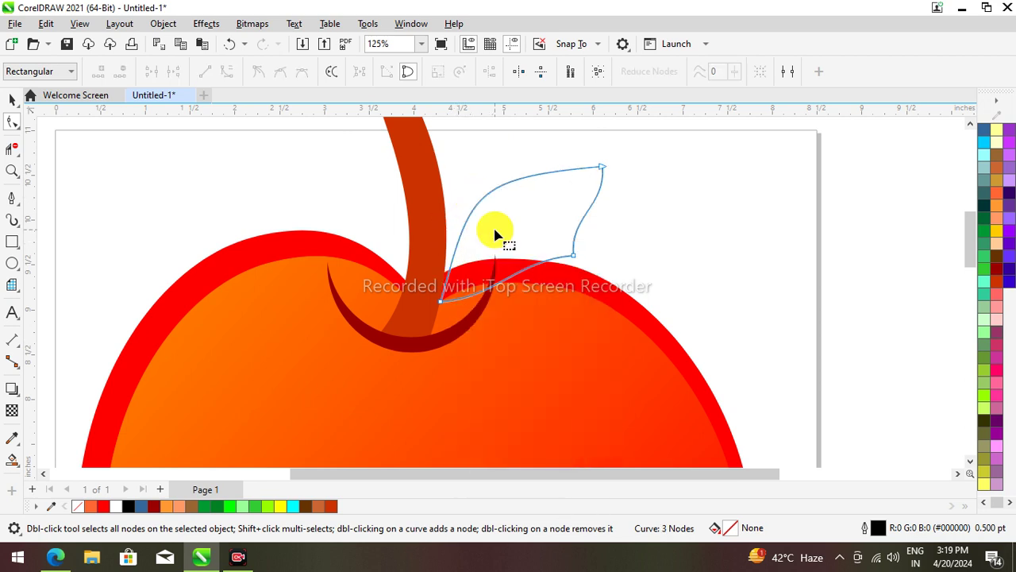
right_click(574, 261)
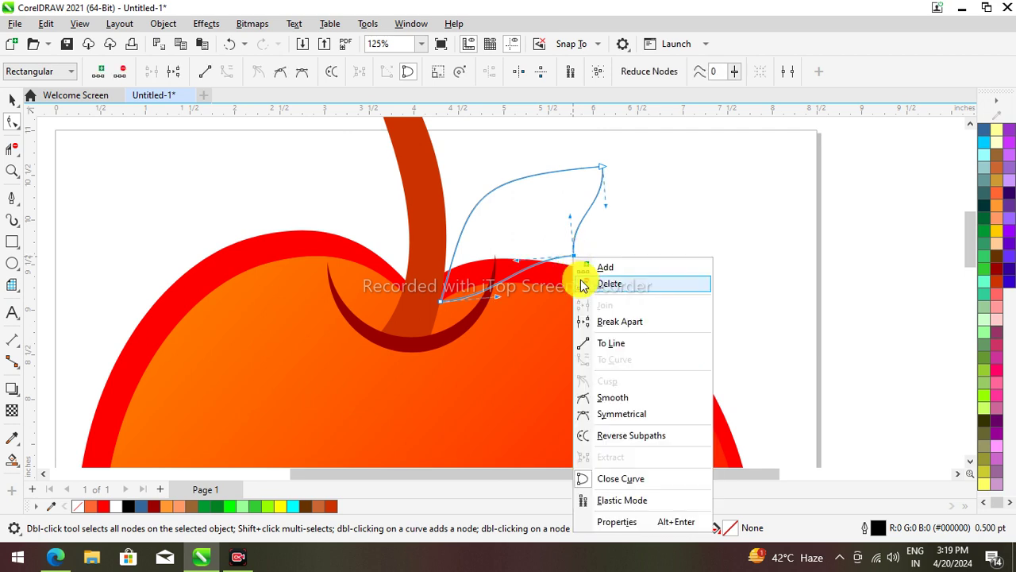
click(592, 283)
Adjust the curve handles at both leaf tips to bulge the upper edge and give the lower edge an S-curve, about 1.82 by 1.68 in overall.
click(439, 302)
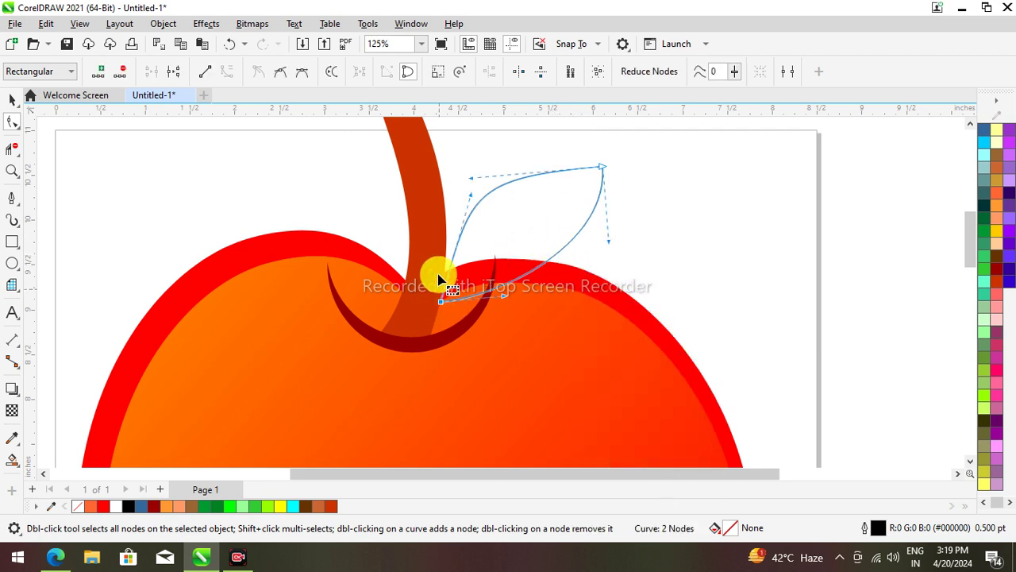
drag(456, 195, 482, 159)
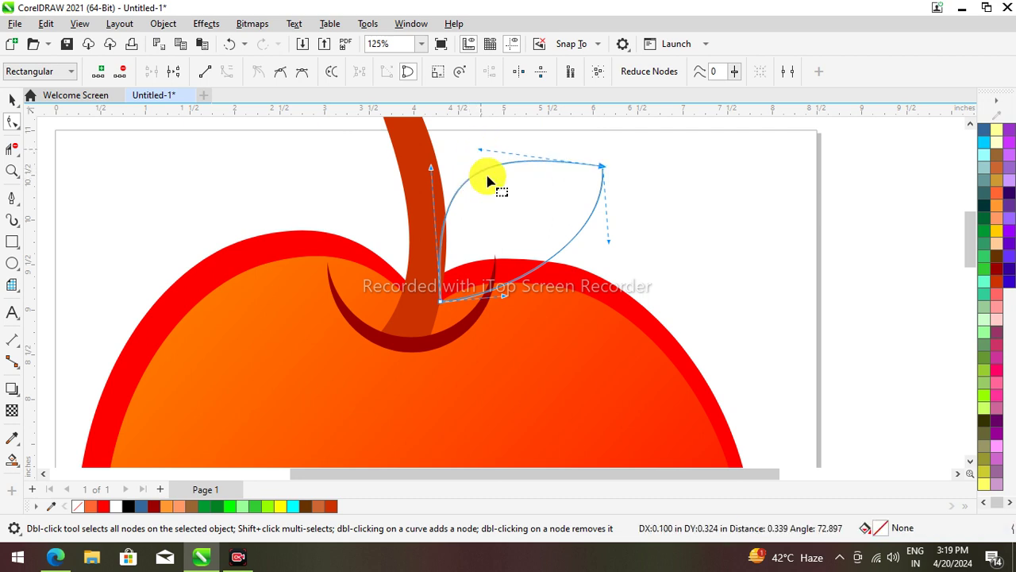
drag(512, 304, 568, 222)
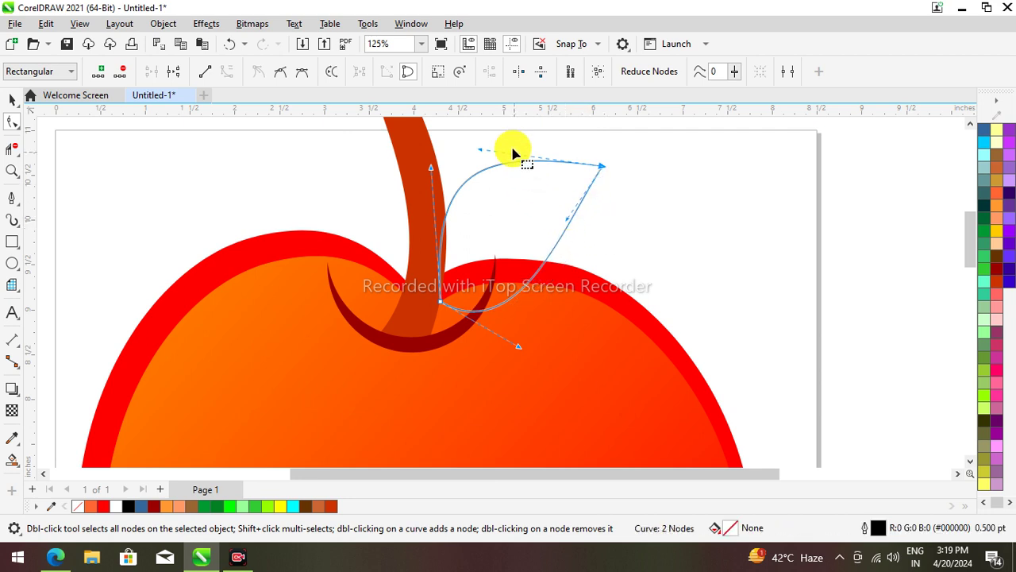
mouse_move(480, 151)
mouse_down()
mouse_move(477, 131)
mouse_move(485, 132)
mouse_up()
scroll(499, 230, up, 1)
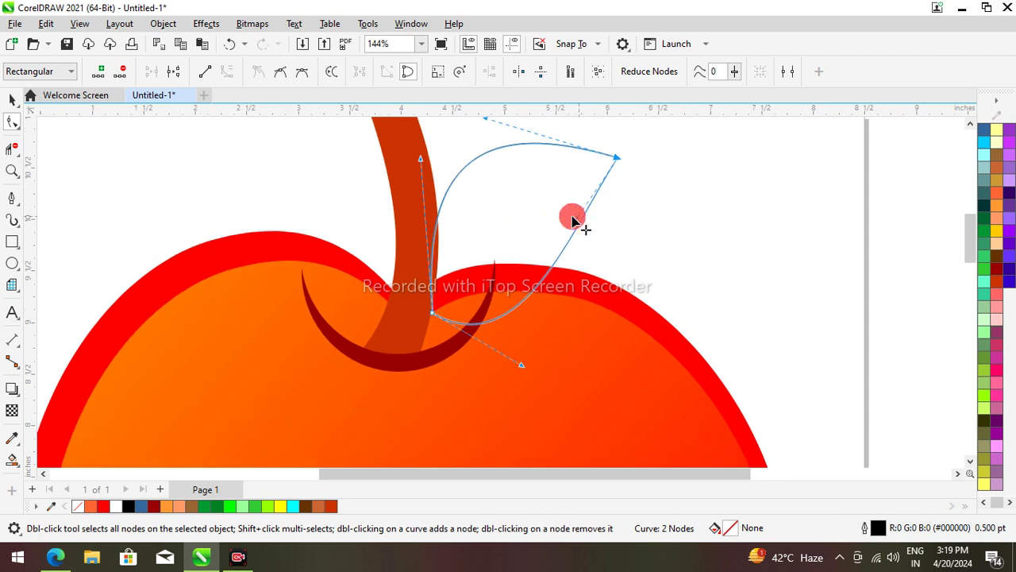
drag(572, 216, 551, 200)
drag(527, 371, 587, 343)
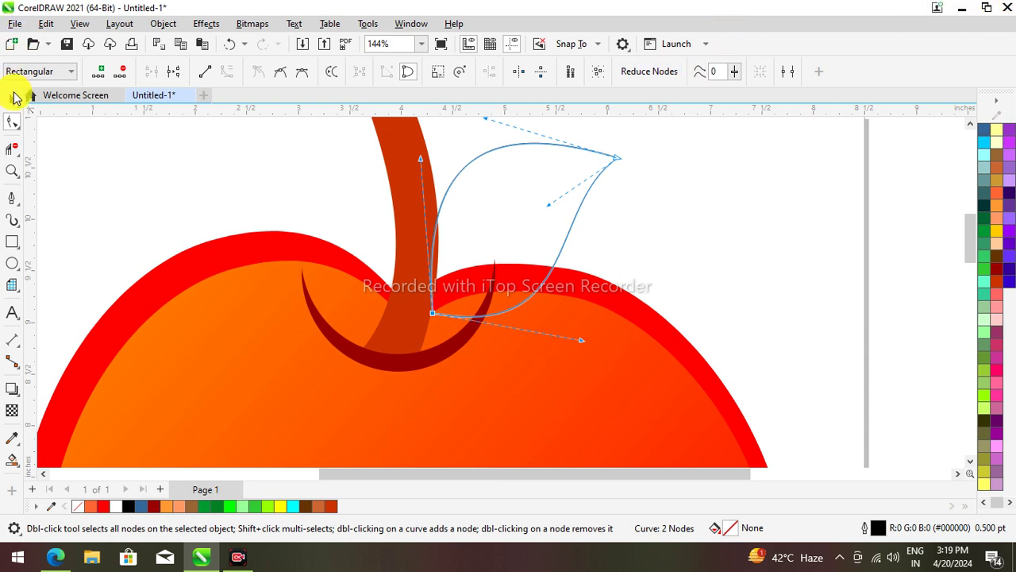
Move the leaf outline right, clear of the apple and across the page's right edge, and deselect it.
click(13, 97)
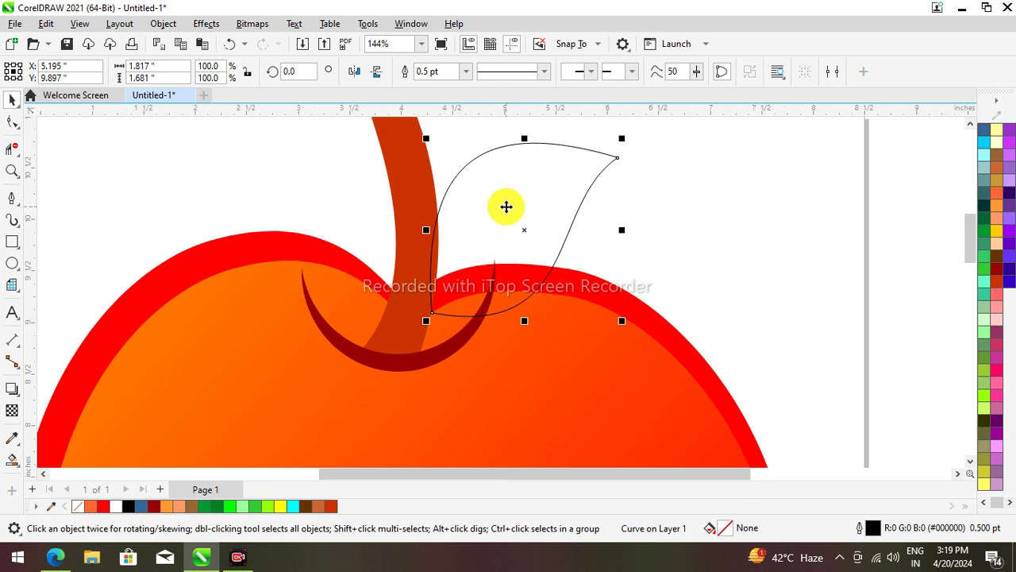
drag(806, 198, 807, 199)
drag(553, 474, 702, 473)
click(746, 321)
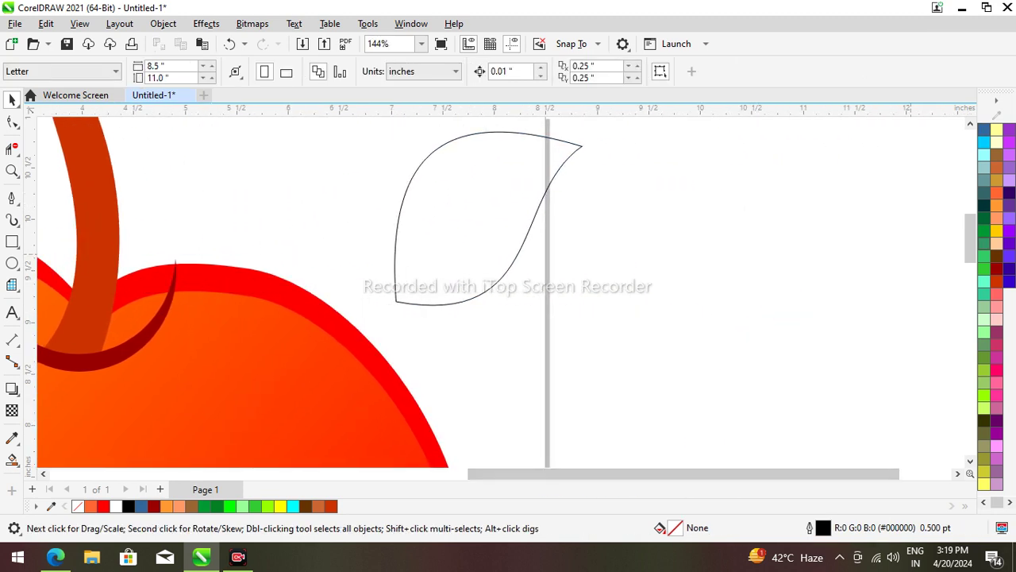
Draw a rectangle about 1.80 by 1.51 in from the leaf's lower tip to its upper tip.
click(12, 242)
drag(396, 302, 583, 147)
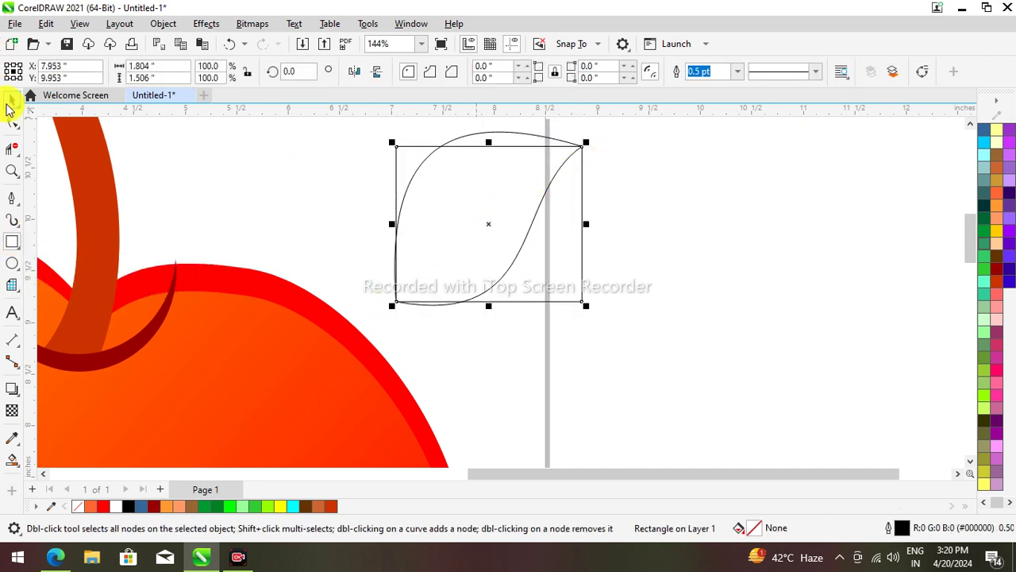
Convert the rectangle to curves, pull its upper-left node inside the leaf outline, and delete its lower-right node.
click(13, 124)
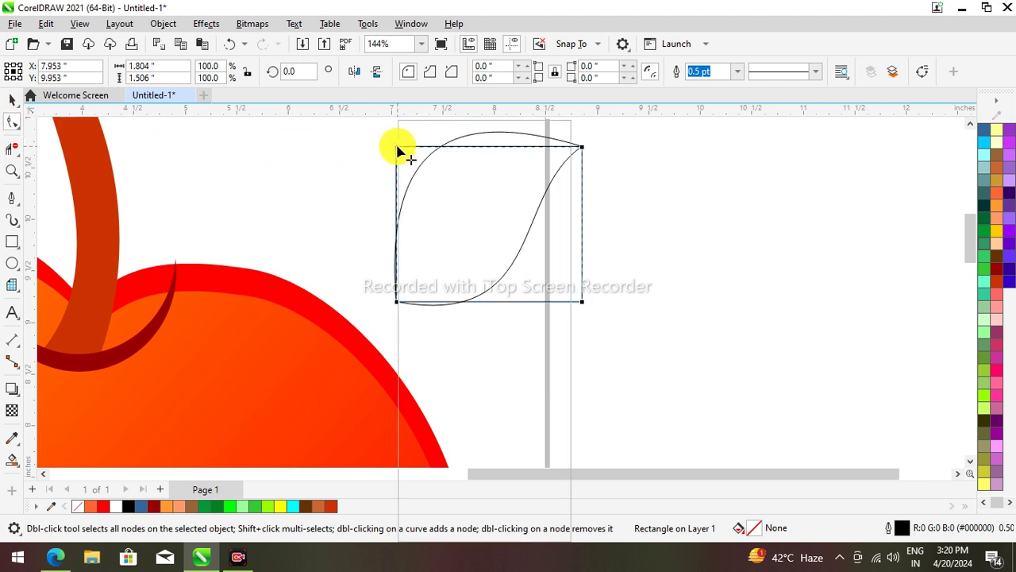
right_click(397, 147)
click(433, 140)
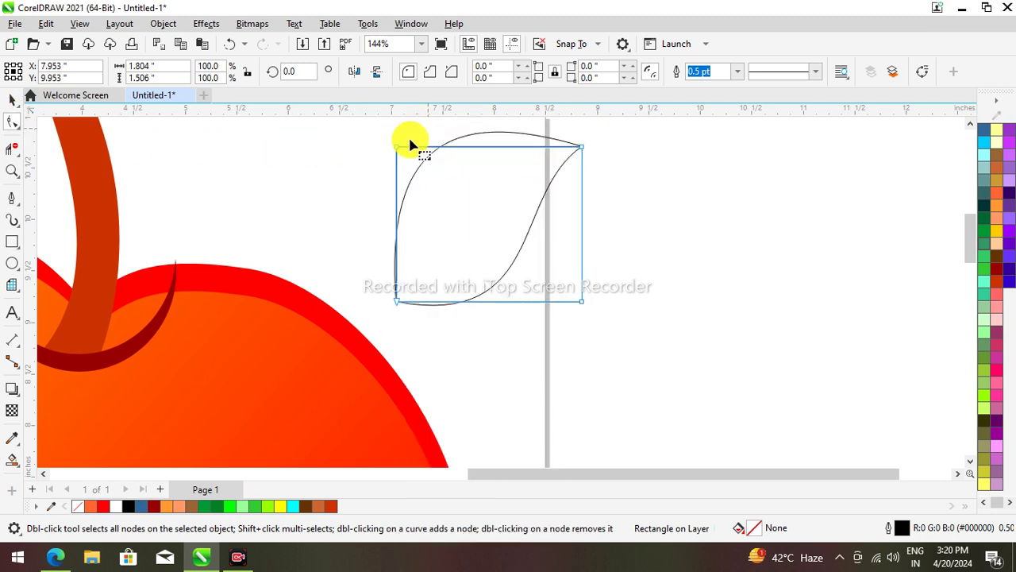
drag(397, 147, 415, 230)
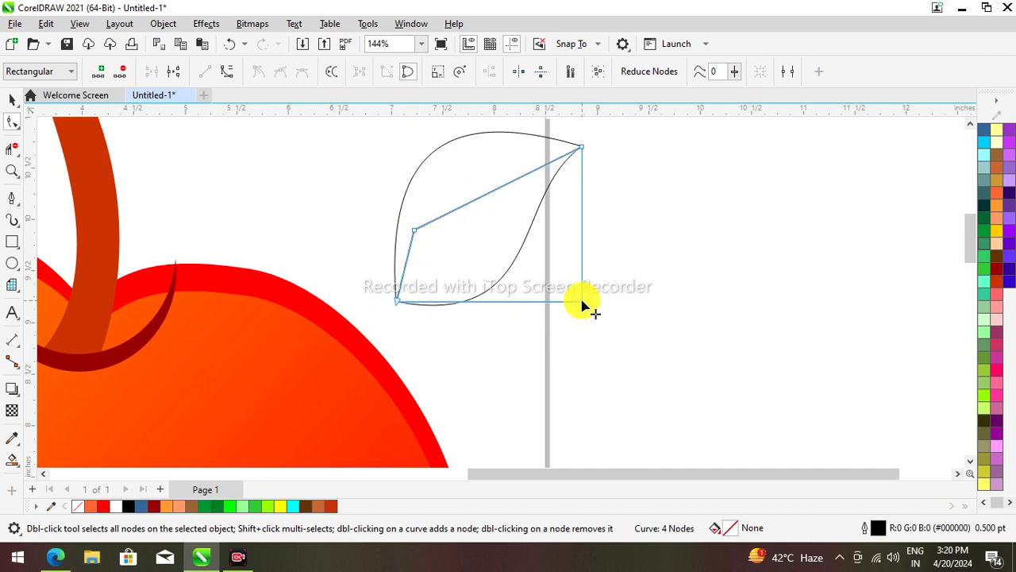
double_click(582, 302)
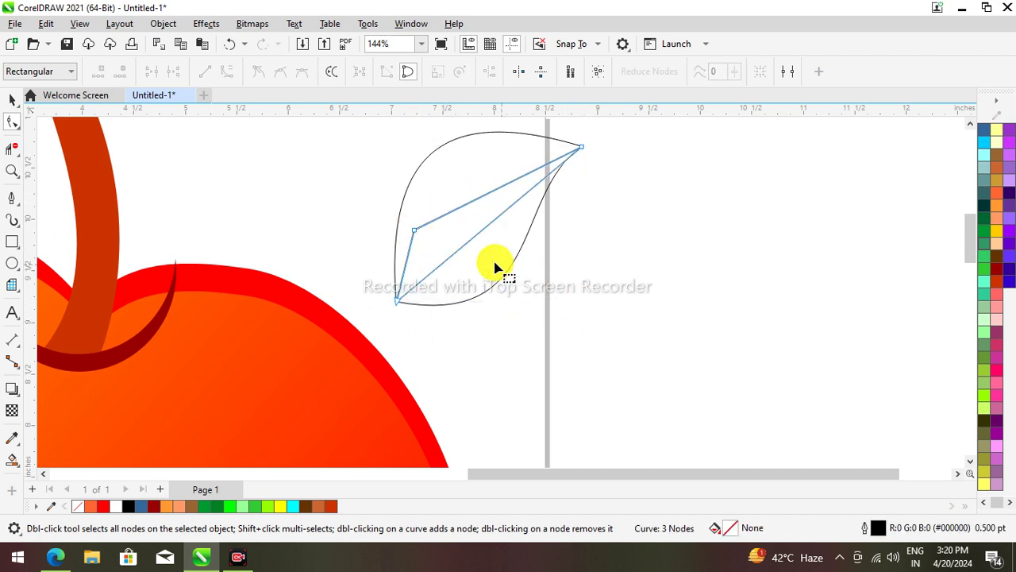
Convert the straight sides of the inner leaf shape to curve segments.
right_click(446, 265)
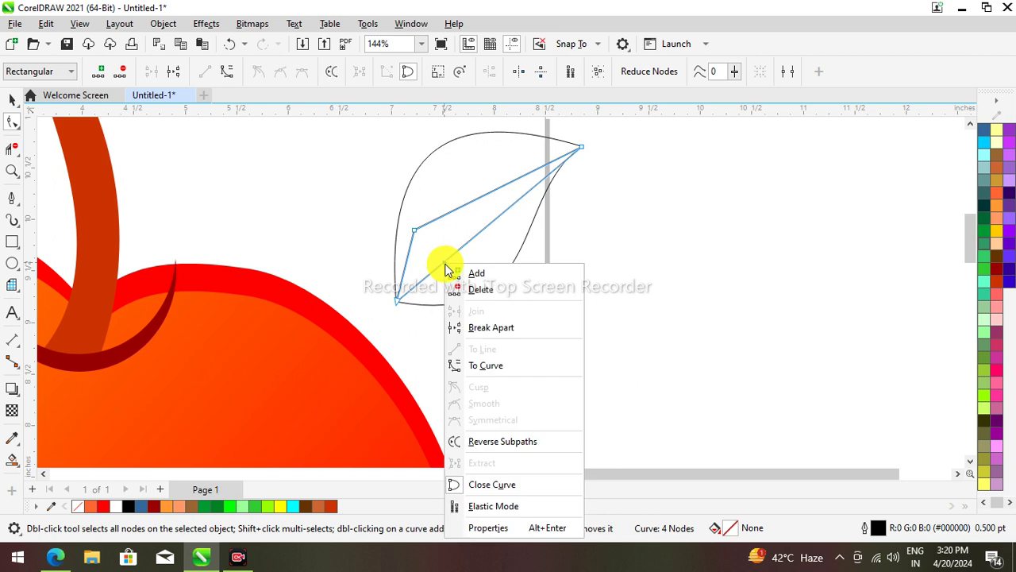
click(485, 365)
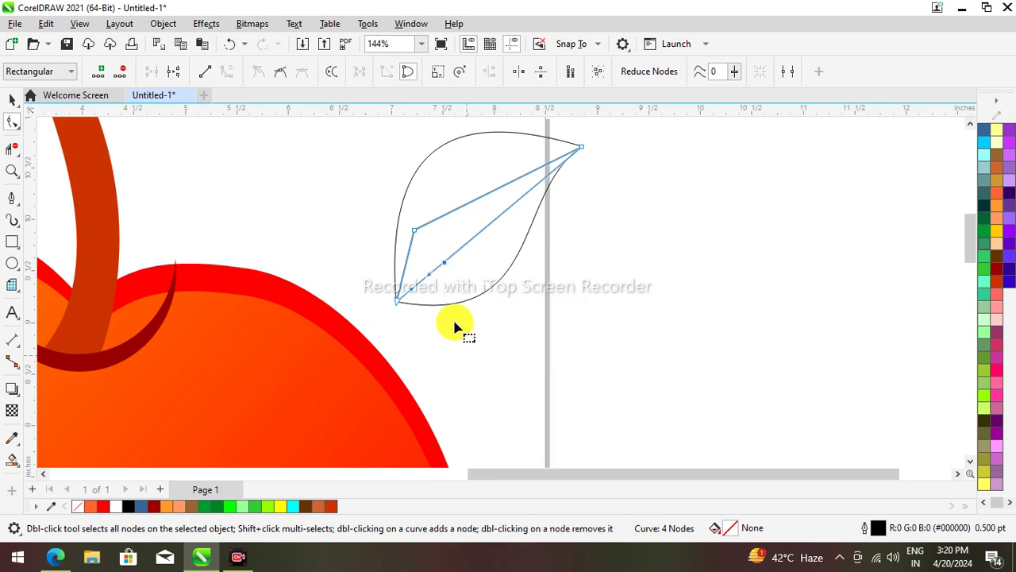
right_click(408, 258)
click(422, 356)
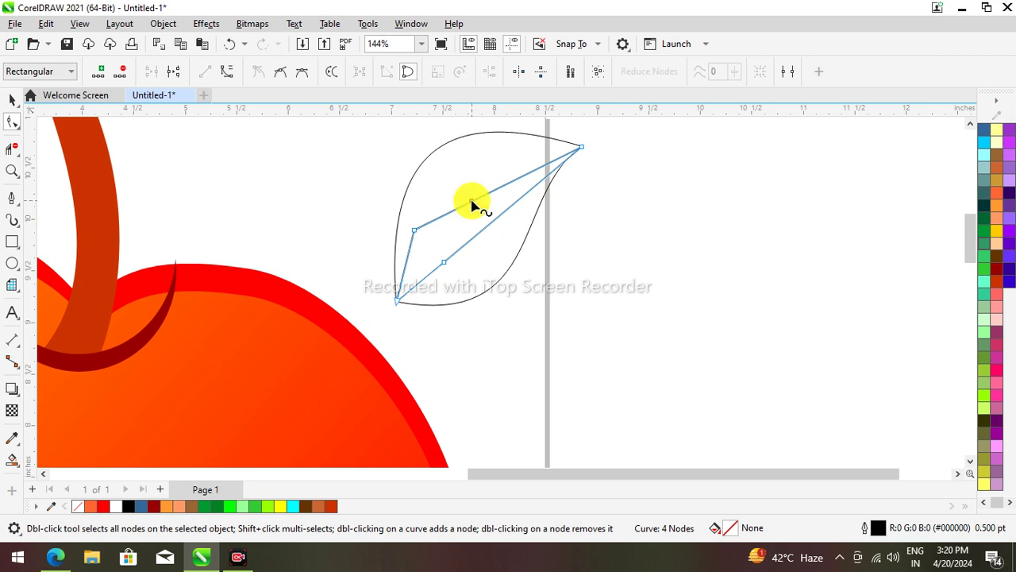
right_click(471, 205)
click(487, 309)
right_click(487, 227)
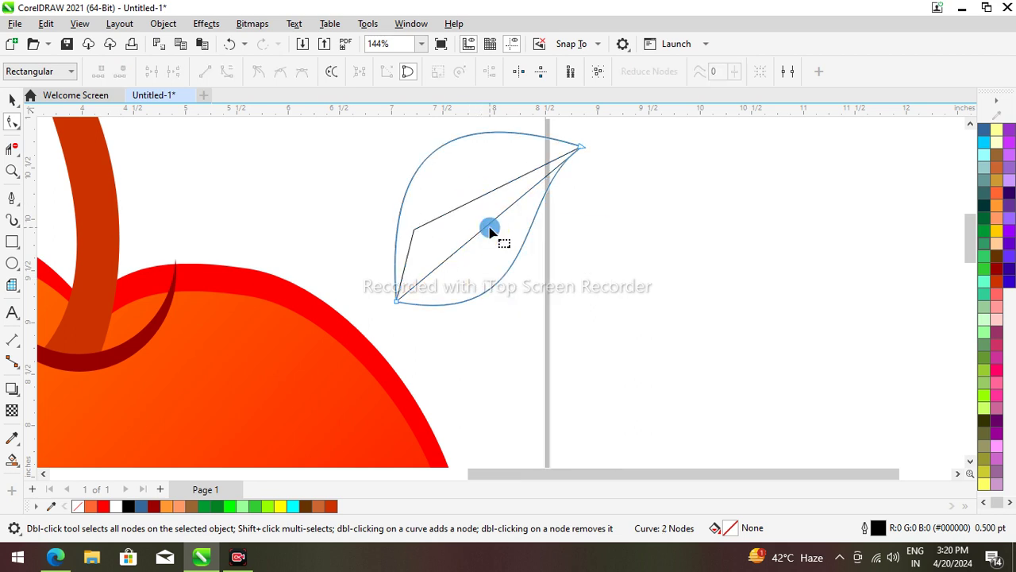
click(487, 229)
right_click(487, 229)
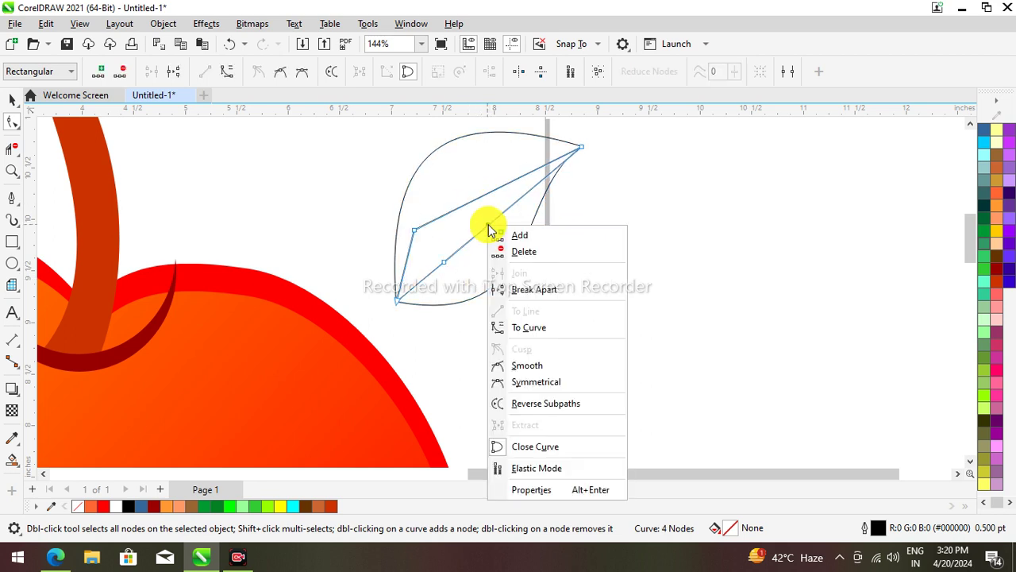
click(508, 328)
Delete the inner shape's upper-left node and the extra node on its lower edge, keeping only the two leaf-tip nodes.
scroll(416, 231, up, 2)
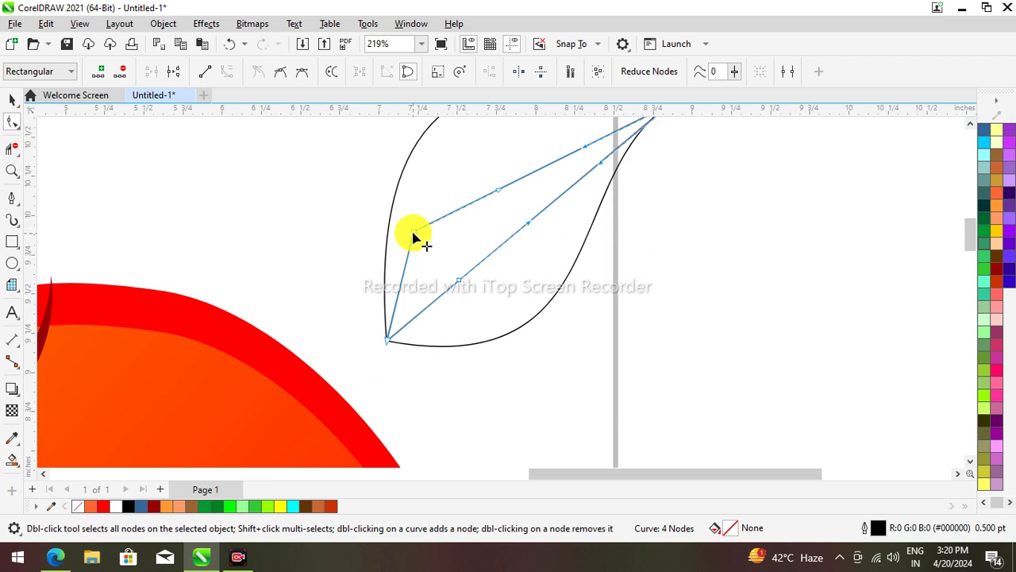
right_click(413, 236)
click(439, 258)
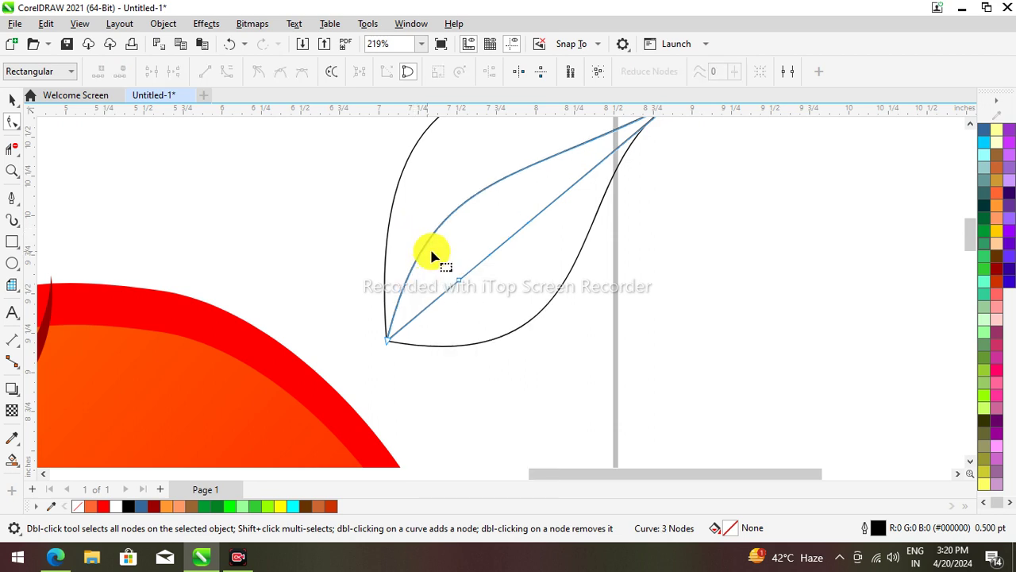
right_click(459, 285)
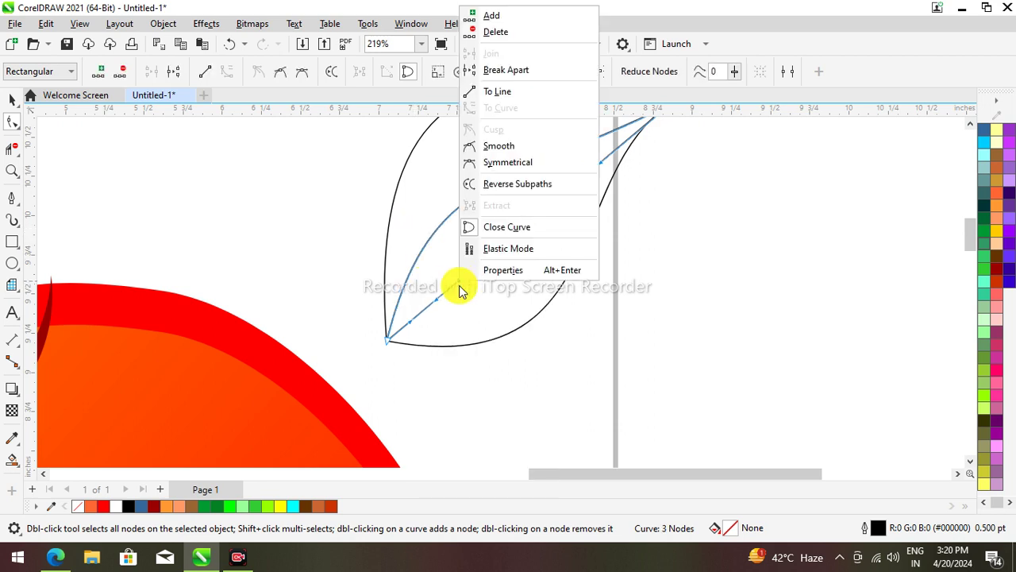
click(493, 31)
Adjust the curve handles at both tips to form a slender curved midrib inside the leaf, about 1.80 by 1.51 in.
click(389, 343)
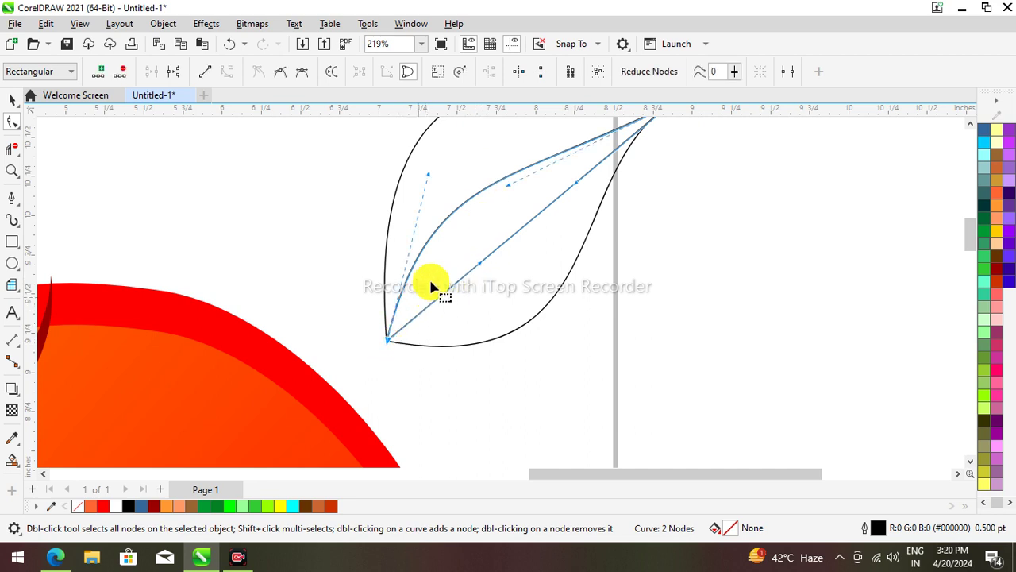
drag(578, 188, 499, 242)
drag(487, 278, 497, 283)
drag(508, 184, 492, 174)
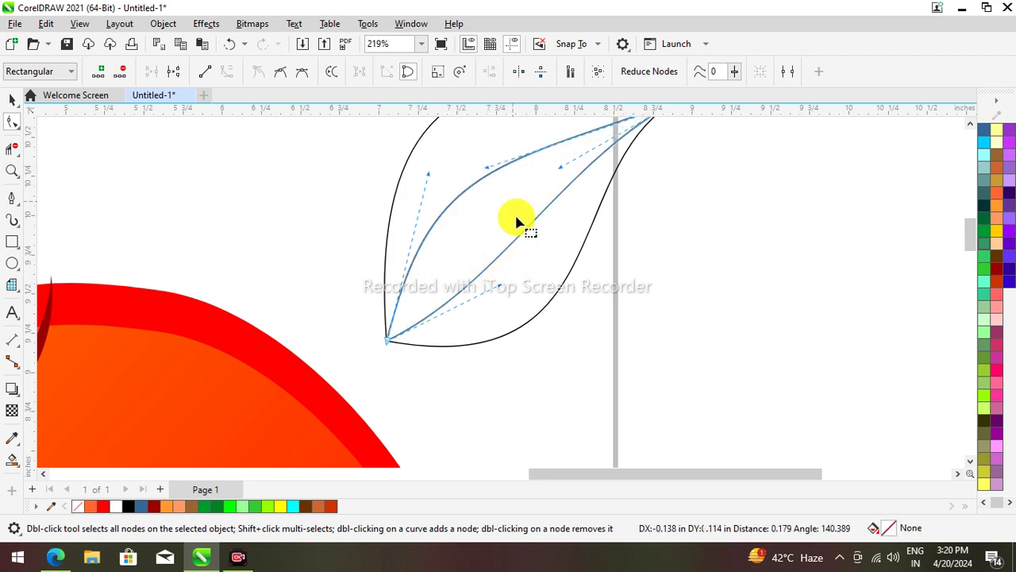
drag(488, 266, 566, 162)
scroll(642, 199, down, 3)
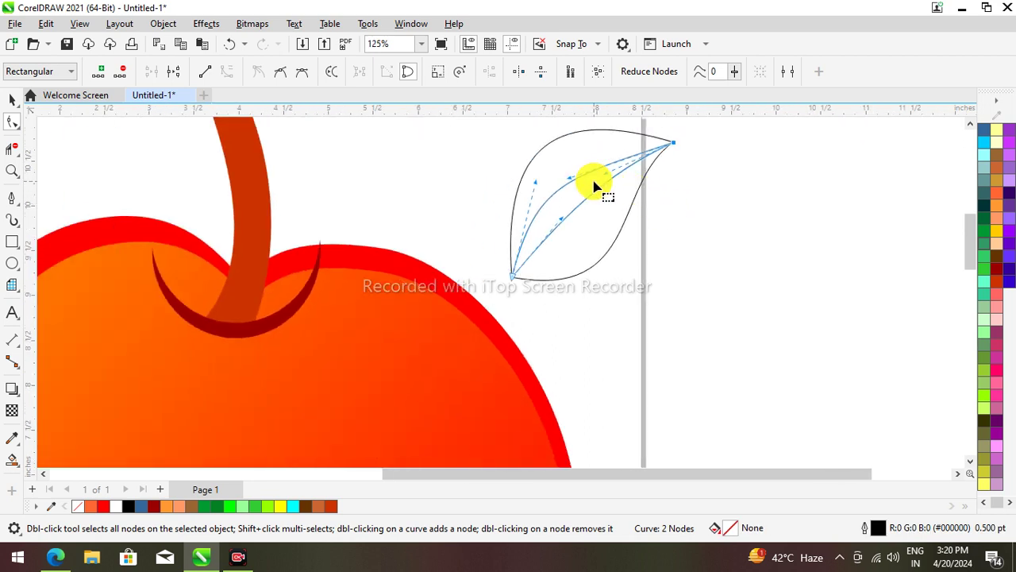
scroll(594, 186, up, 2)
drag(553, 184, 593, 149)
drag(536, 240, 553, 252)
scroll(536, 214, down, 1)
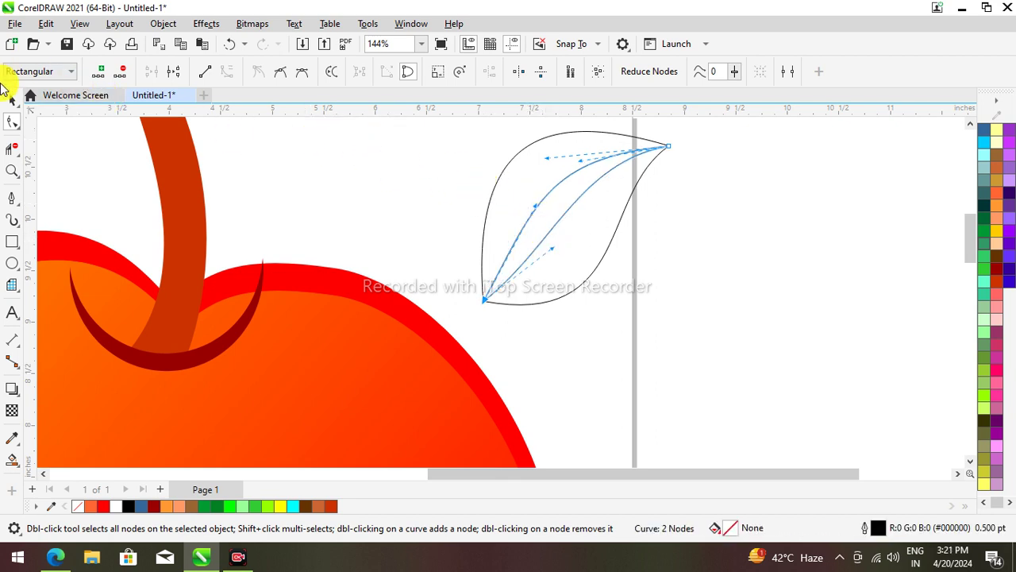
click(11, 101)
scroll(349, 175, up, 1)
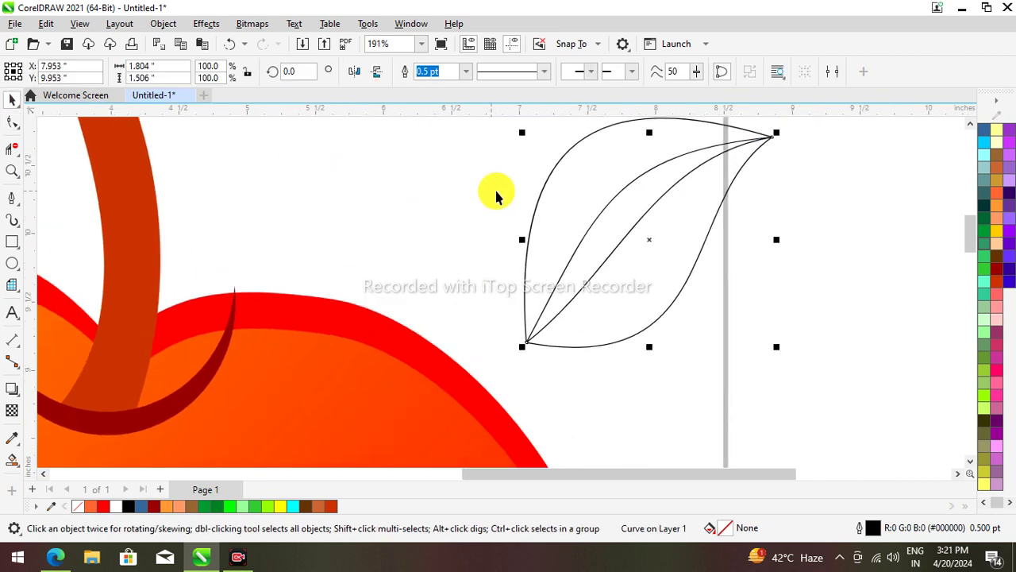
scroll(496, 195, down, 1)
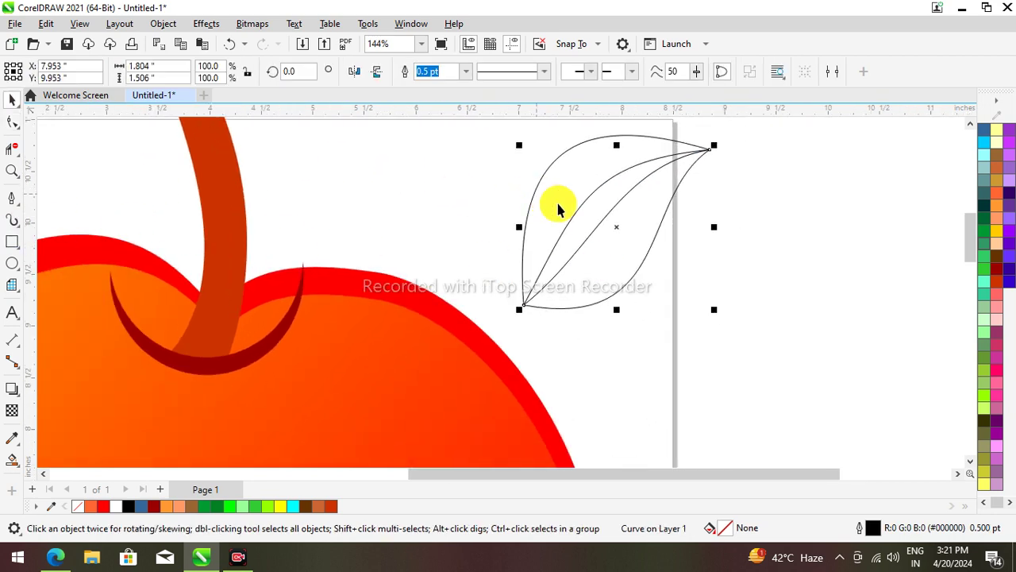
scroll(589, 202, up, 1)
scroll(587, 203, down, 2)
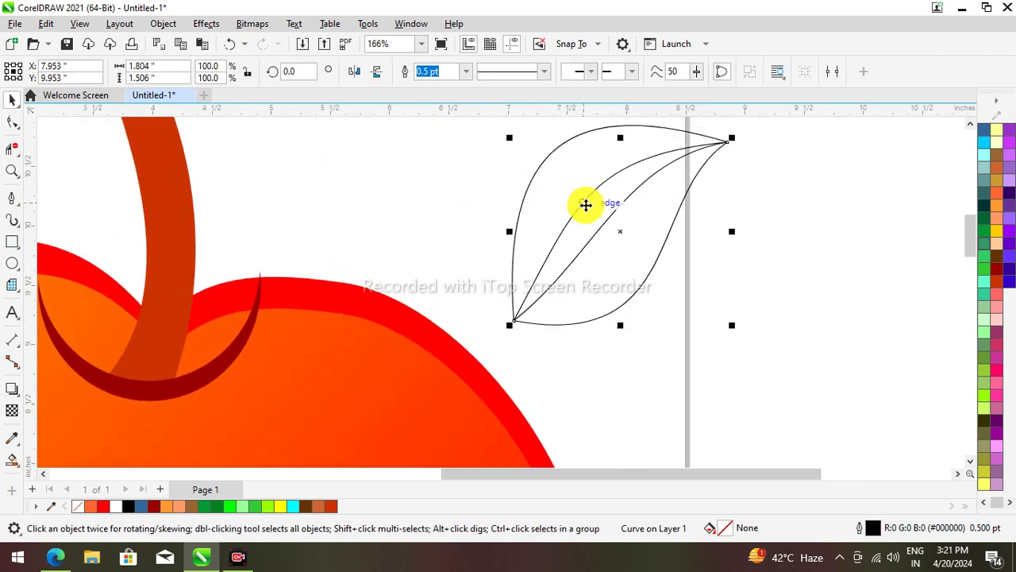
scroll(545, 243, up, 2)
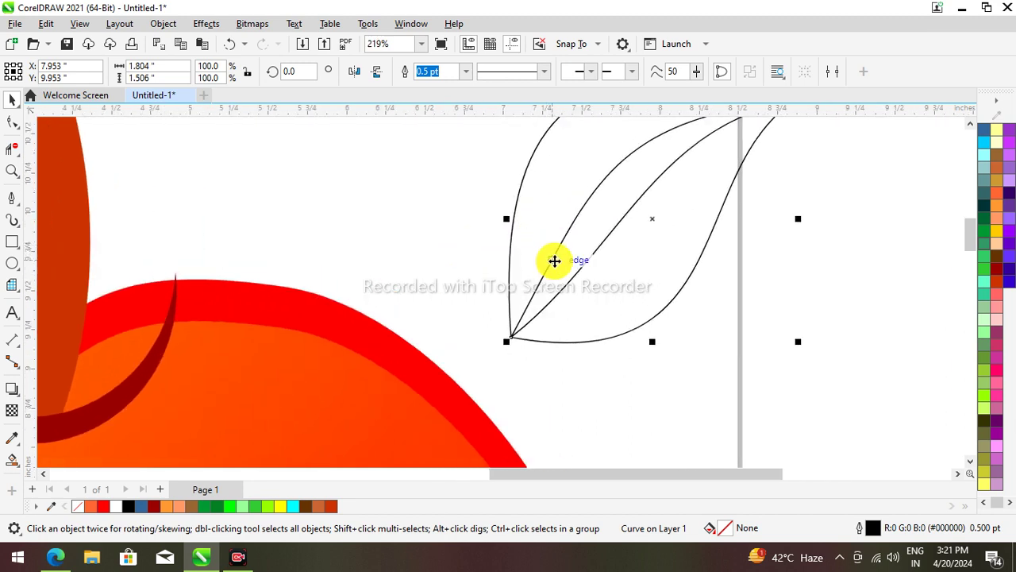
Add a node on the midrib's upper-left edge, between its middle and the lower leaf tip.
click(15, 124)
scroll(549, 242, up, 2)
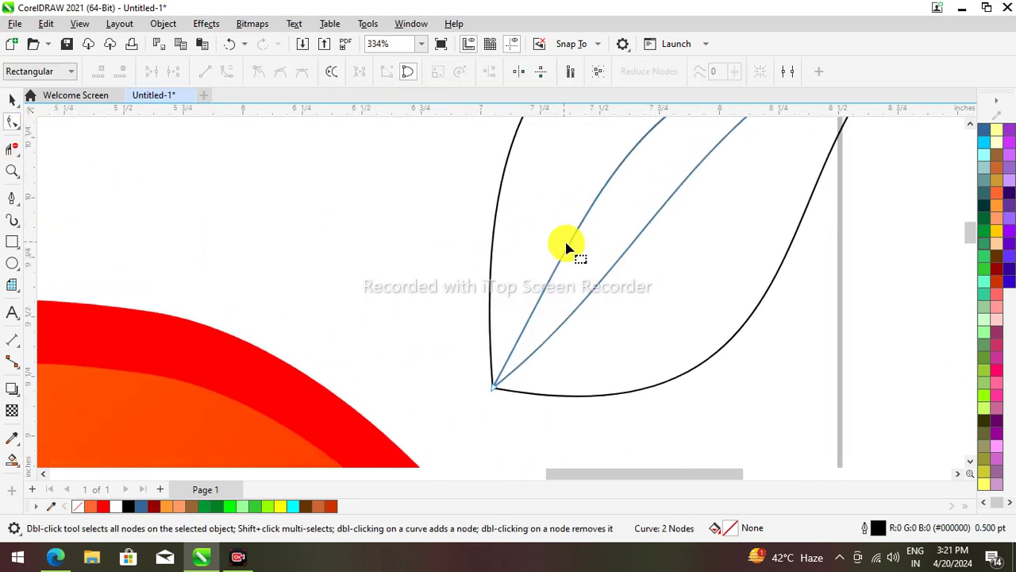
double_click(578, 229)
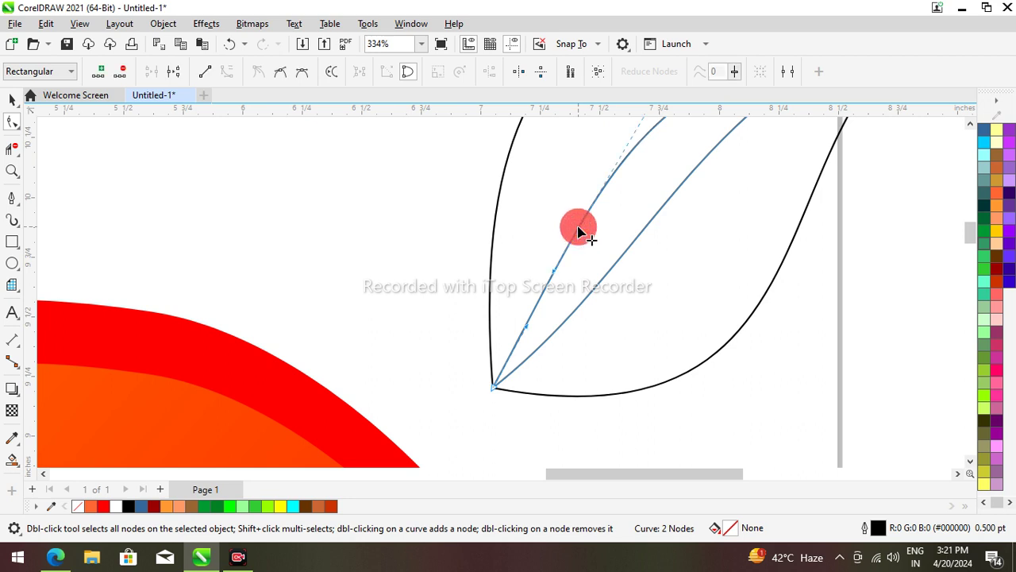
click(552, 277)
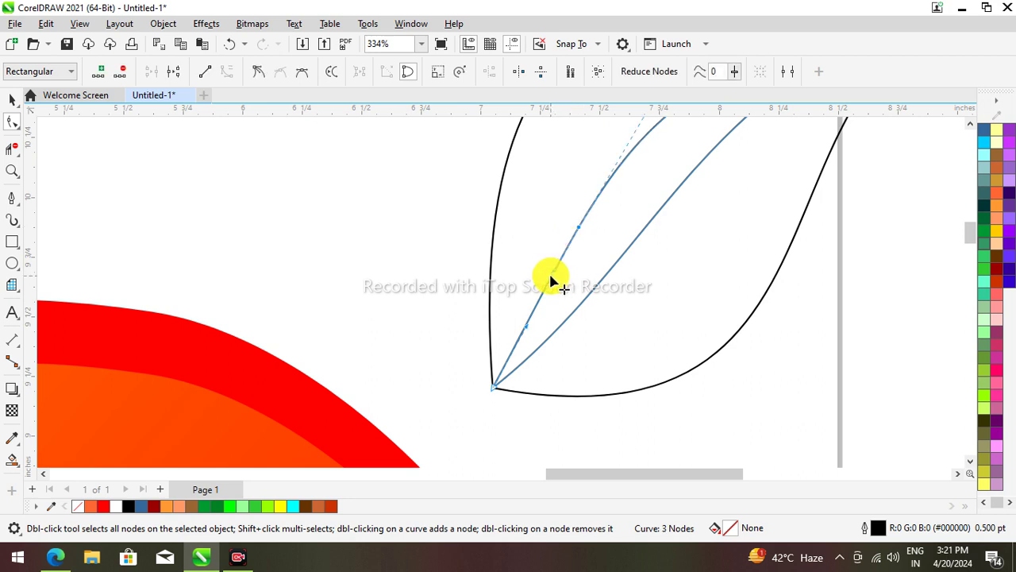
scroll(571, 245, down, 3)
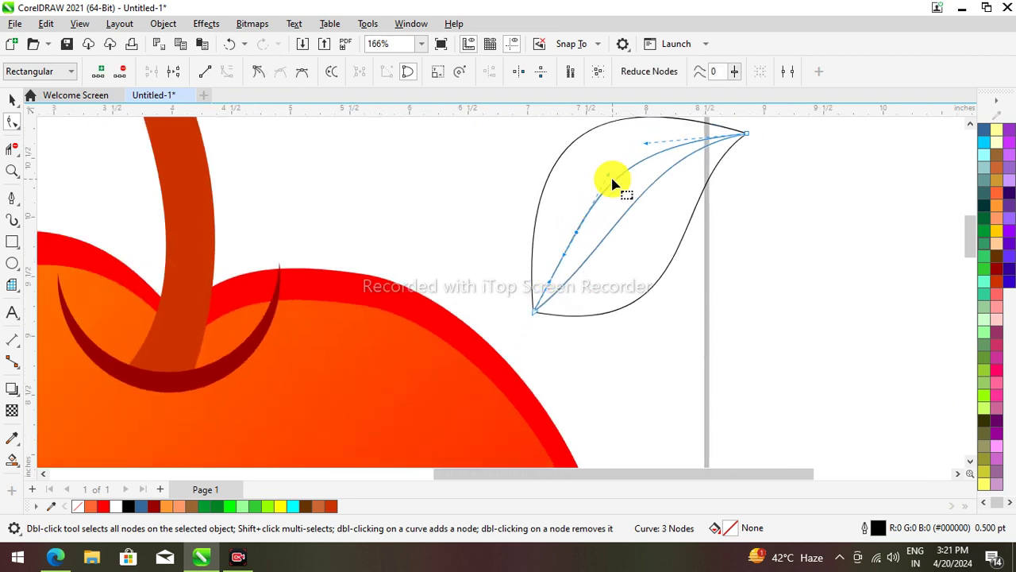
click(607, 181)
scroll(476, 199, up, 1)
key(space)
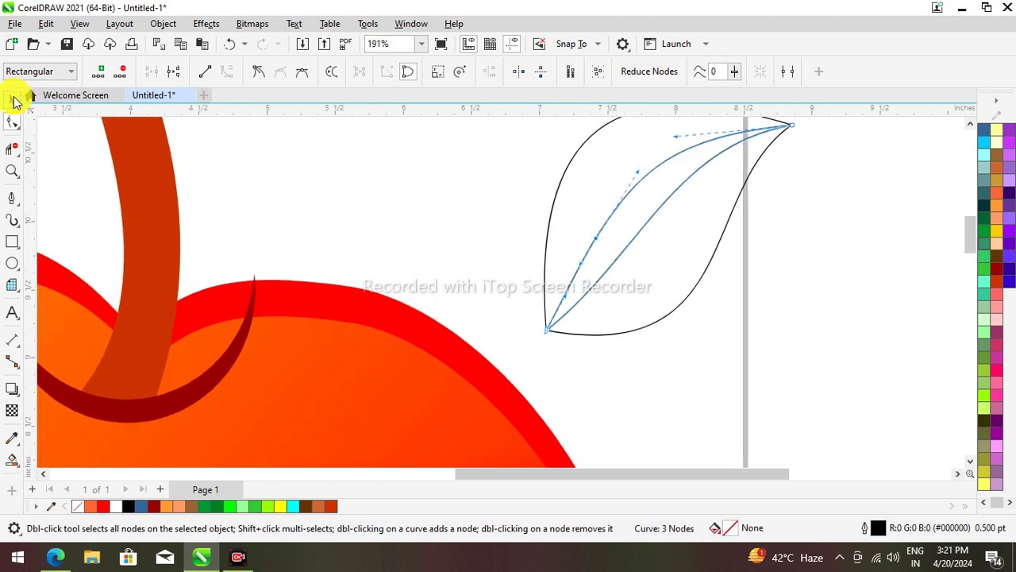
scroll(398, 198, up, 1)
scroll(490, 206, down, 3)
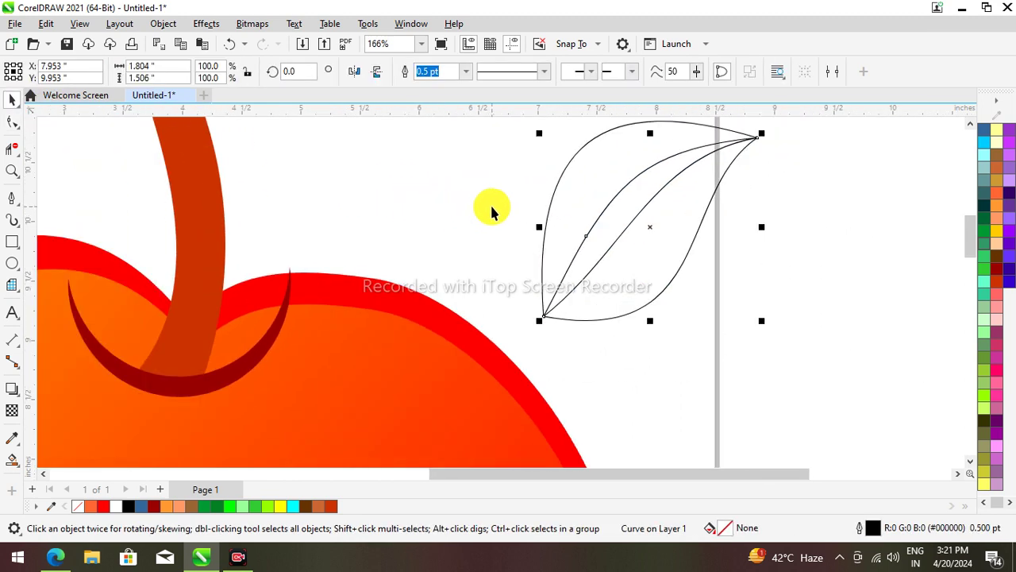
Draw a rectangle about 0.20 by 0.46 in between the stem and the leaf, and convert it to curves.
click(12, 240)
drag(456, 172, 478, 222)
click(12, 123)
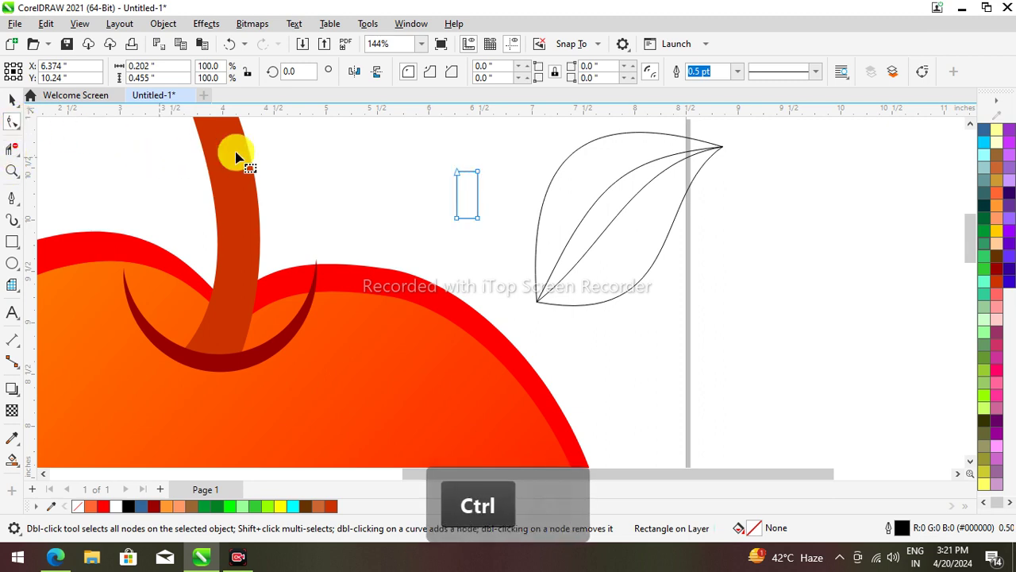
key(ctrl+q)
Pull the small rectangle's two upper nodes together above the middle of its base to form a narrow triangle.
scroll(441, 171, up, 2)
scroll(440, 171, up, 2)
click(498, 176)
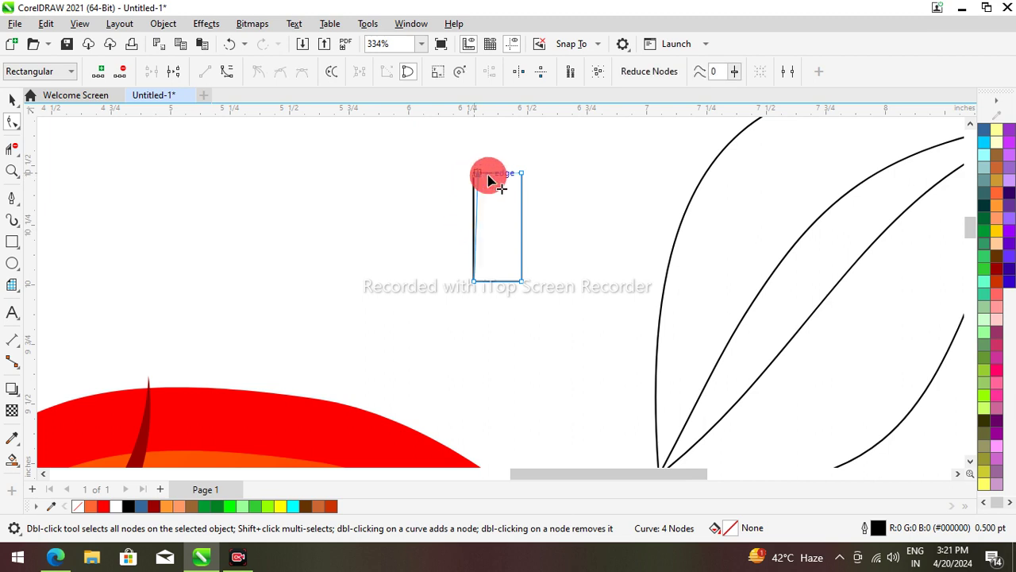
drag(487, 177, 495, 174)
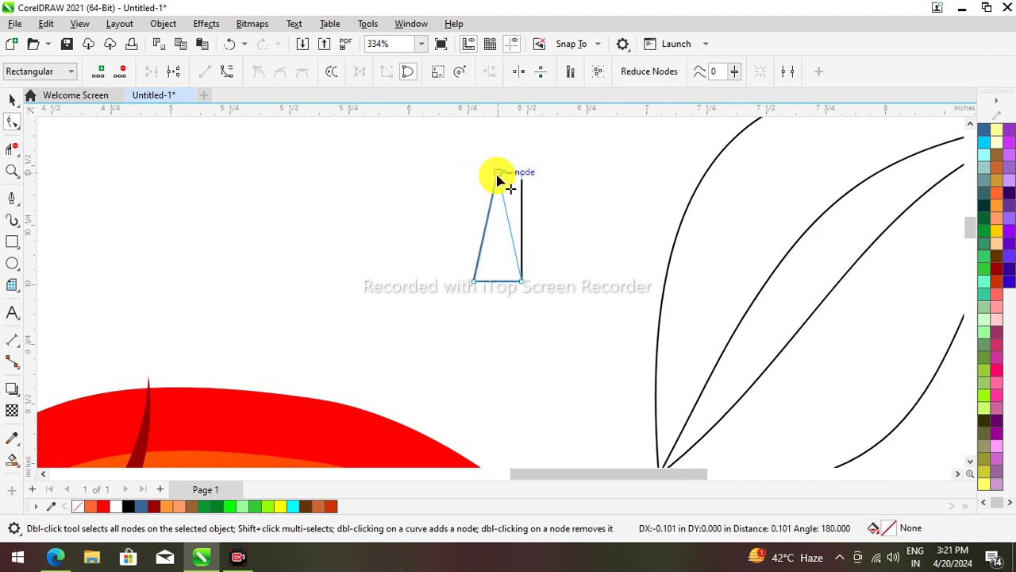
Convert the triangle's left side to a curve and bulge it outward to the left.
right_click(487, 232)
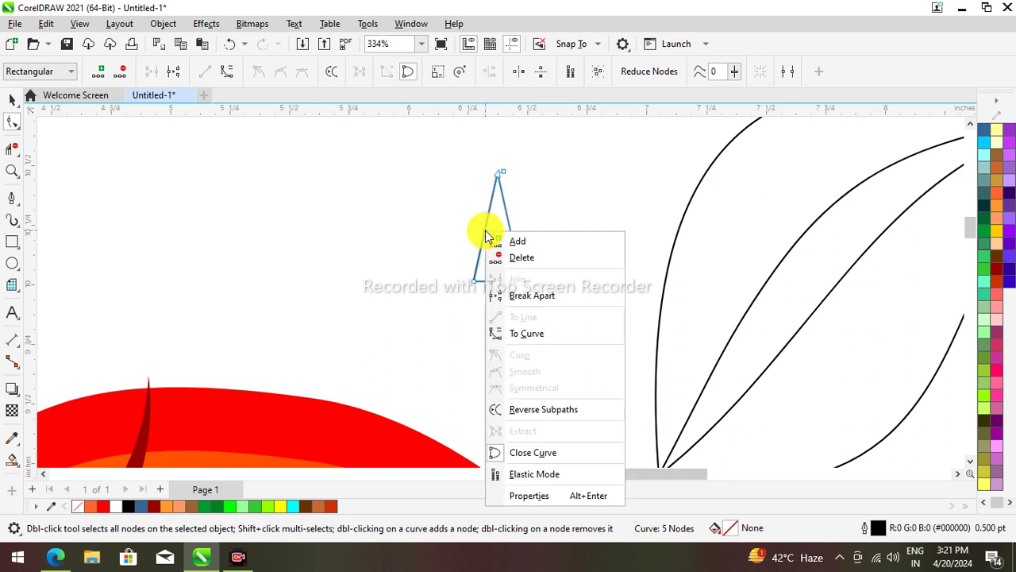
click(512, 256)
right_click(486, 235)
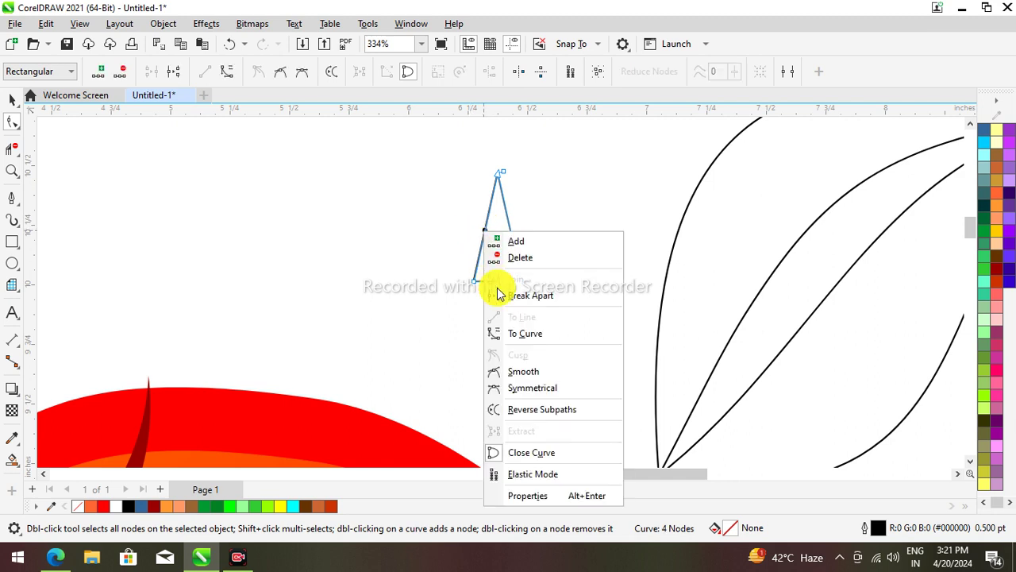
click(507, 332)
drag(484, 231, 457, 232)
Curve the triangle's right side inward and place the resulting vein shape, about 0.28 by 0.46 in, in the leaf's upper-left half beside the midrib.
right_click(511, 235)
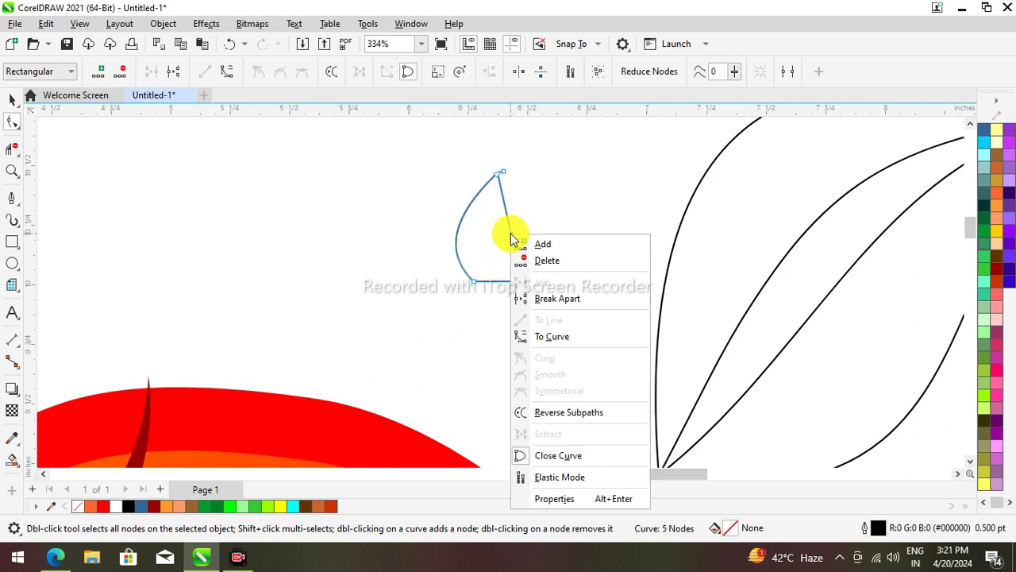
click(528, 335)
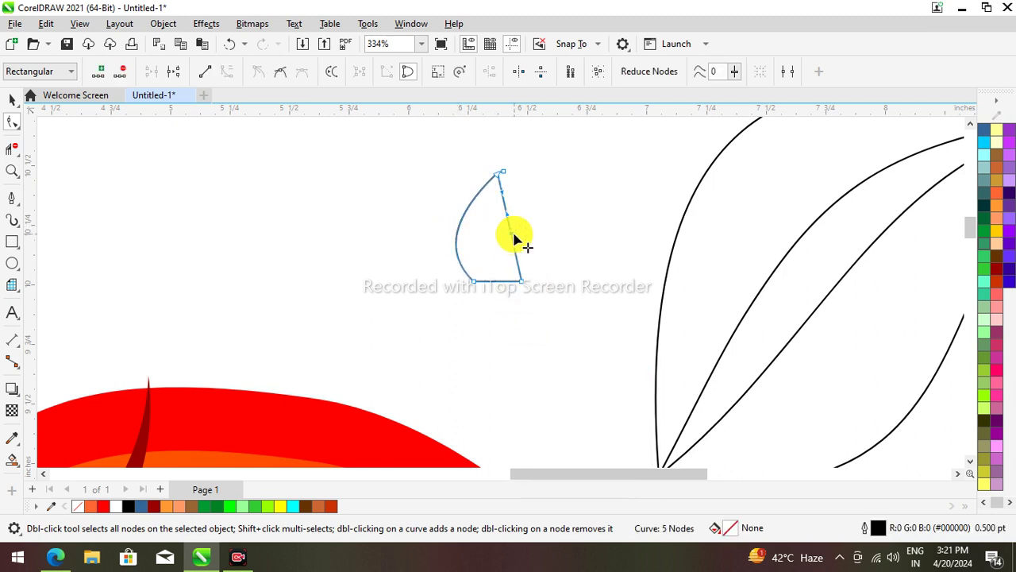
right_click(511, 235)
click(529, 259)
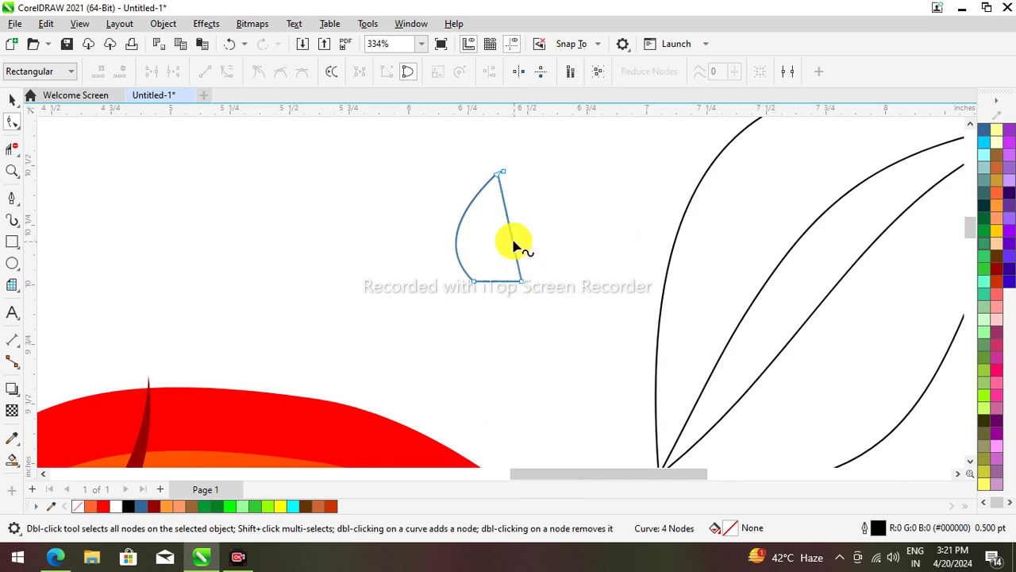
drag(509, 240, 616, 253)
scroll(494, 245, down, 2)
click(12, 98)
key(space)
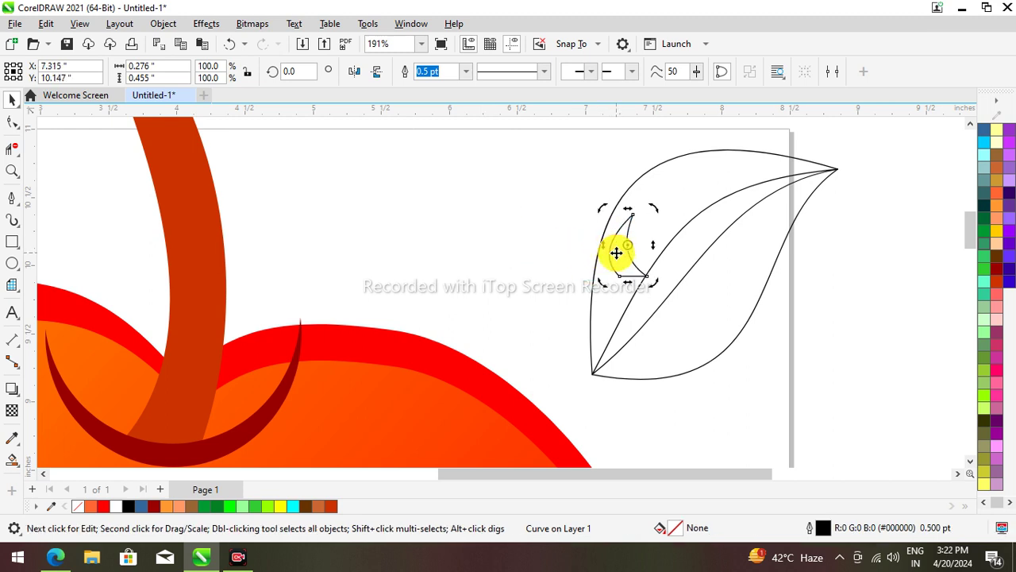
Move the curved side vein's two base nodes onto the midrib's upper edge so its base follows the midrib.
scroll(627, 242, up, 2)
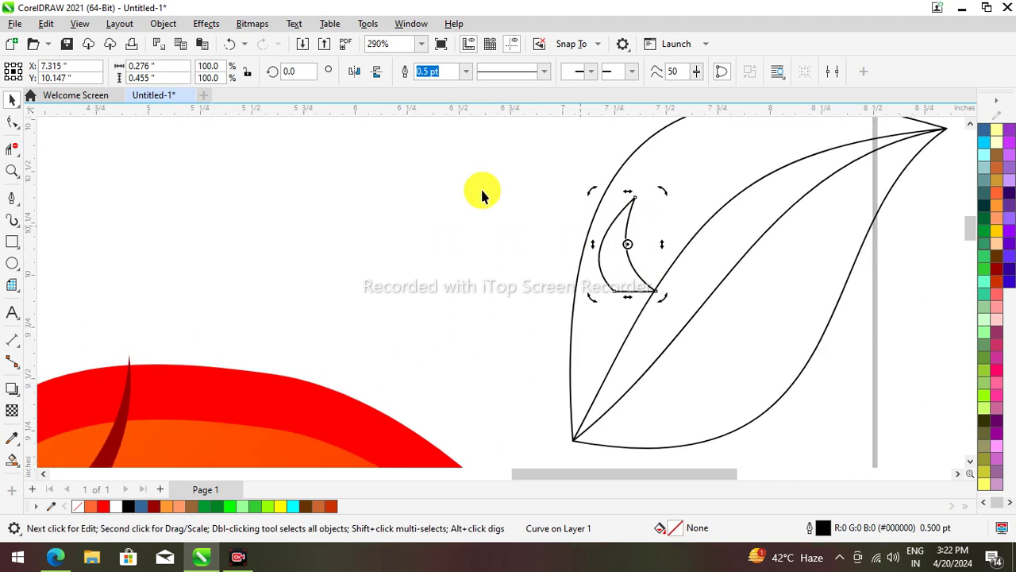
click(12, 132)
scroll(626, 311, up, 1)
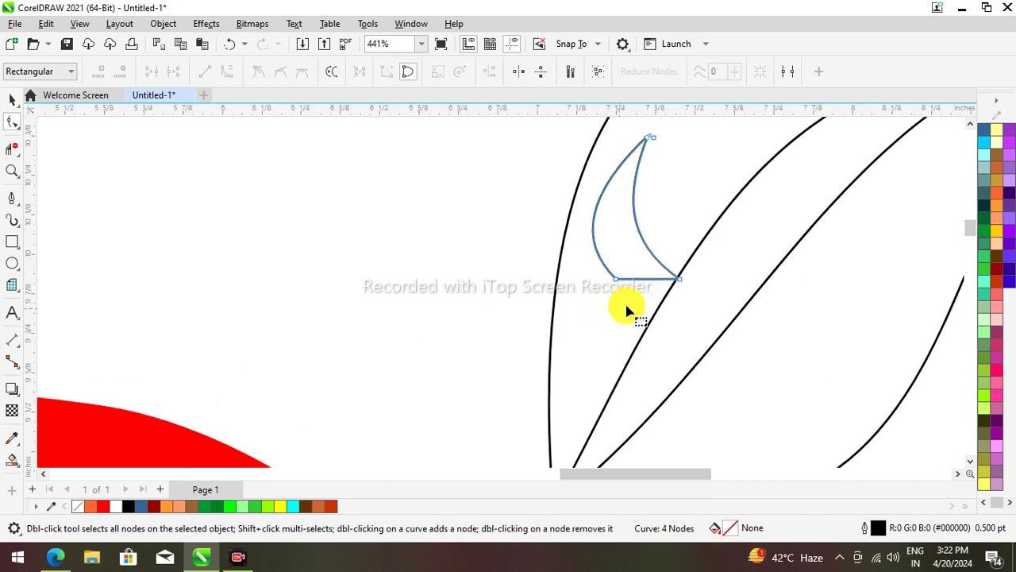
drag(615, 280, 649, 325)
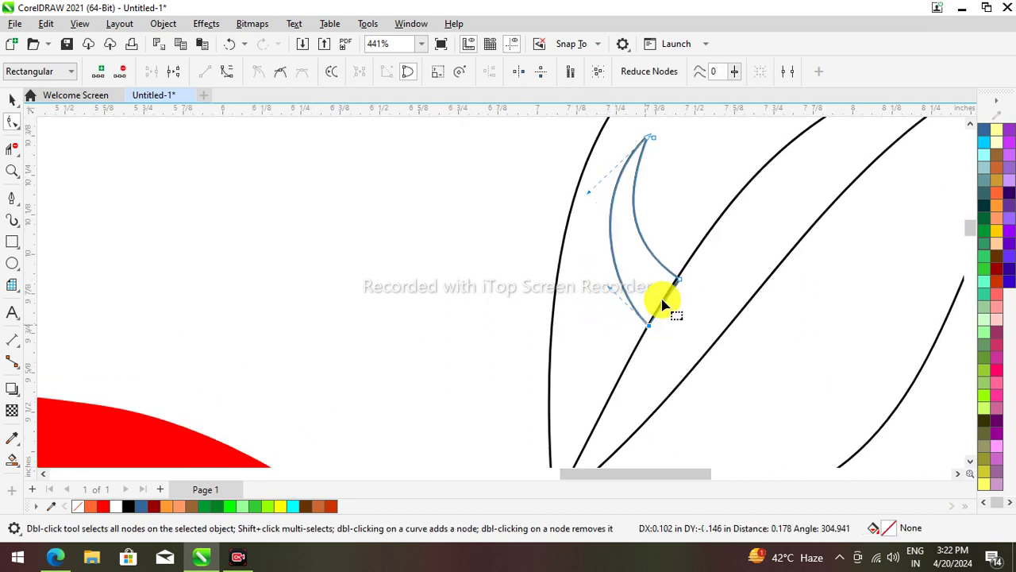
drag(678, 284, 676, 280)
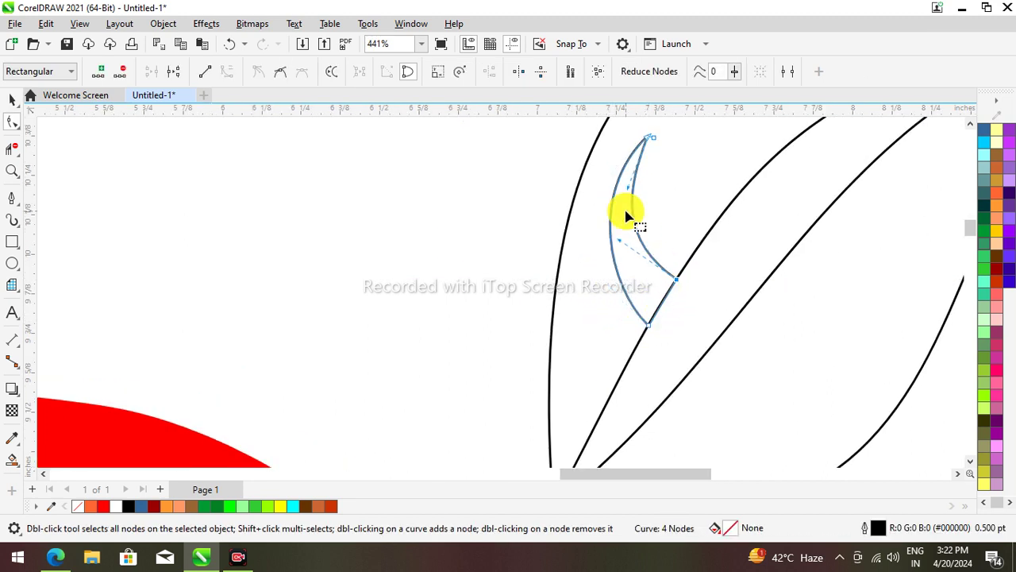
scroll(643, 162, down, 2)
scroll(638, 176, down, 2)
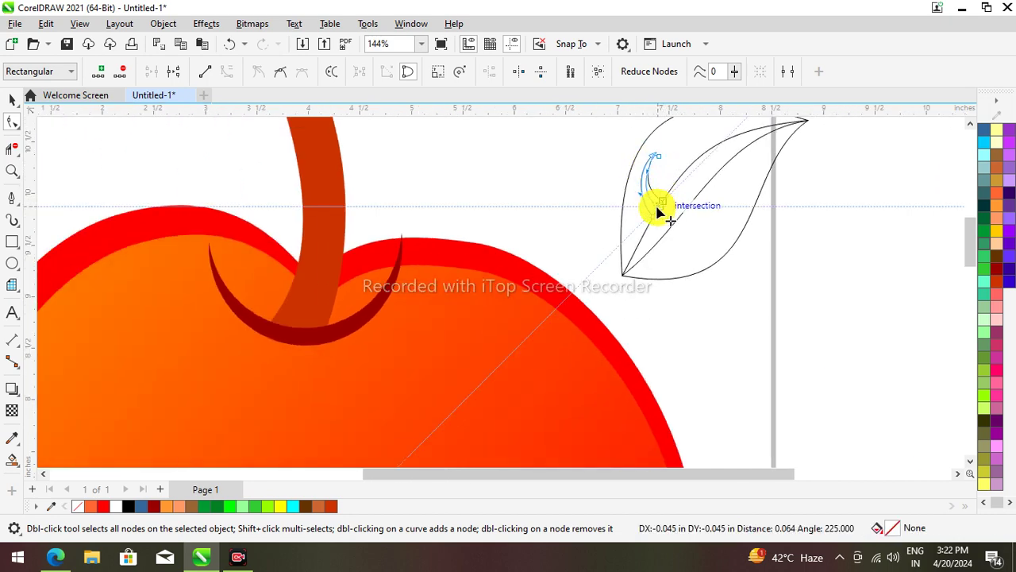
scroll(653, 202, up, 4)
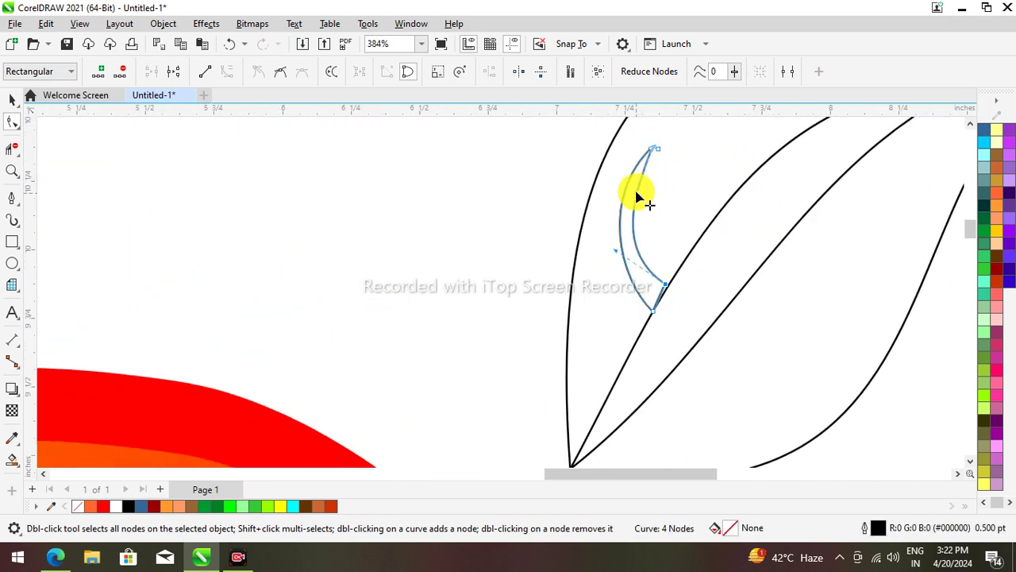
Move the curved vein's tip nodes up and to the right, and place its inner base node on the midrib edge.
drag(640, 199, 677, 139)
scroll(663, 285, down, 1)
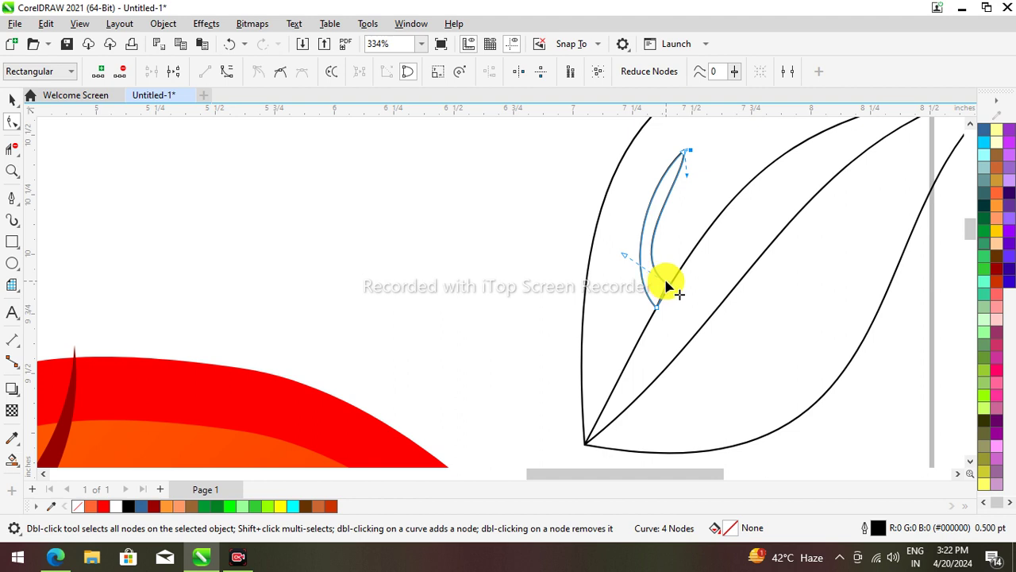
mouse_move(667, 284)
mouse_down()
mouse_move(666, 314)
mouse_move(673, 291)
mouse_up()
scroll(669, 258, down, 3)
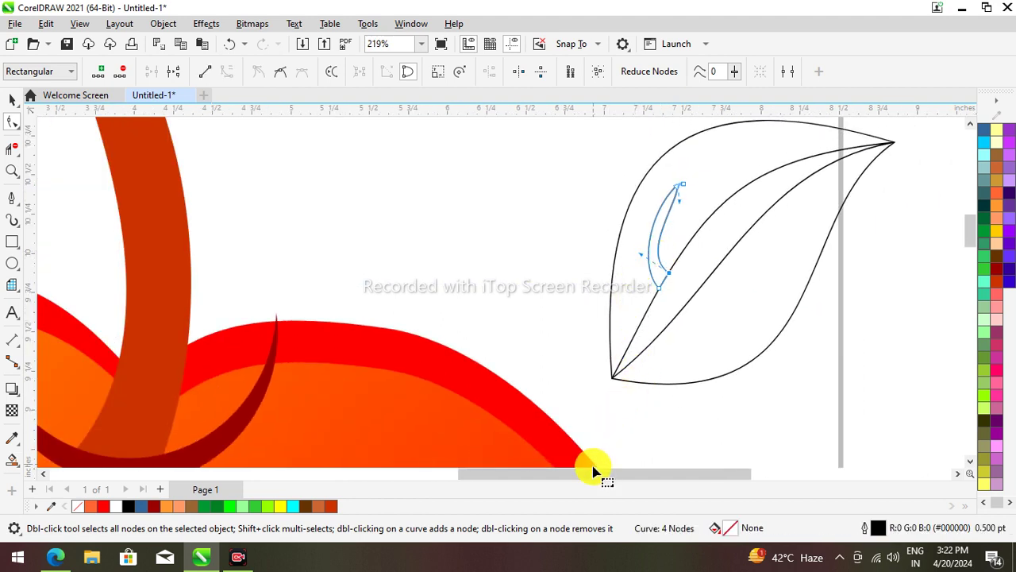
Undo the last node moves on the curved vein's tip and base.
drag(594, 472, 648, 474)
key(ctrl)
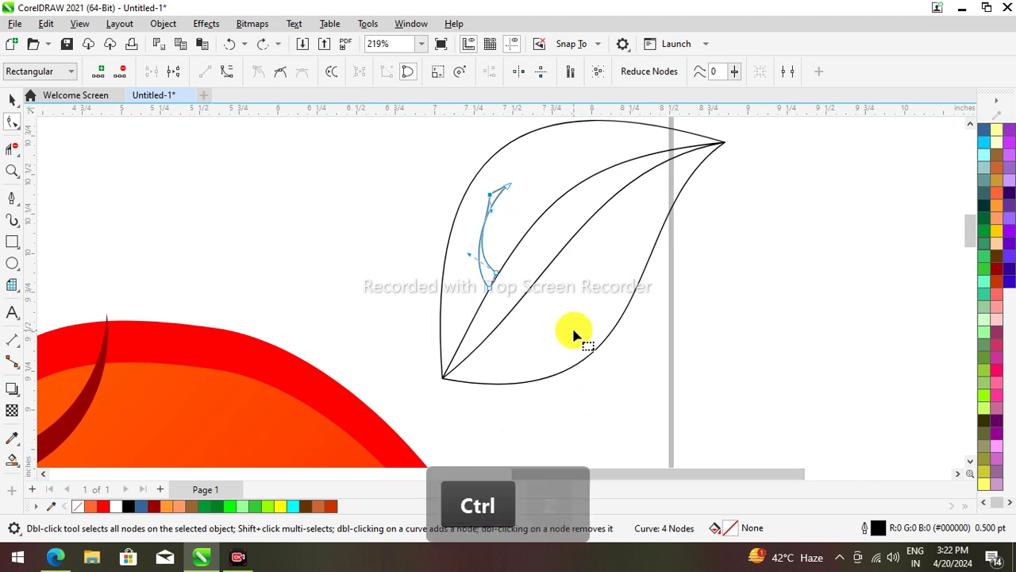
key(ctrl+z)
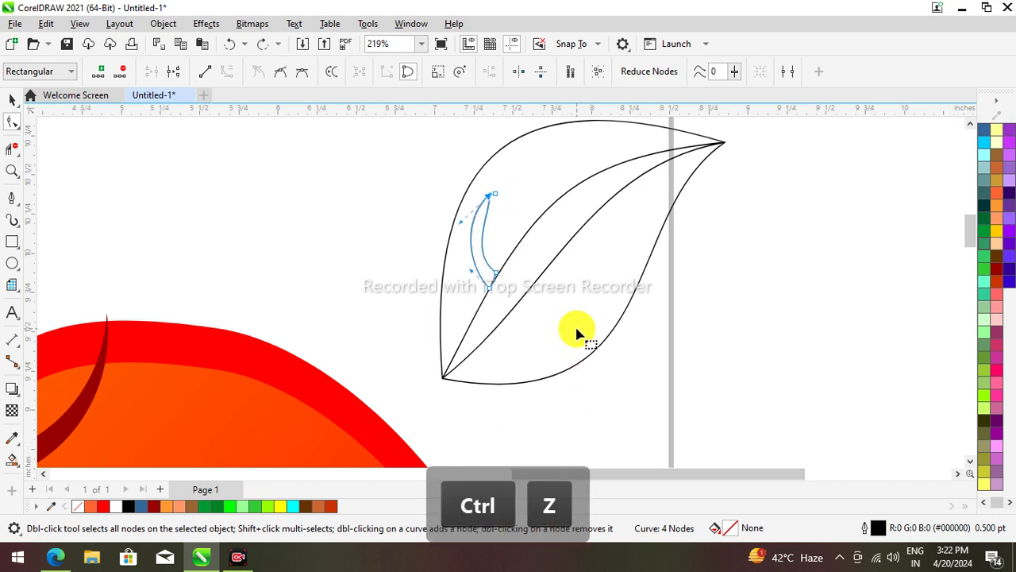
Duplicate the curved vein and scale the copy to about 0.07 by 0.26 in, just above the midrib.
click(11, 100)
key(ctrl+d)
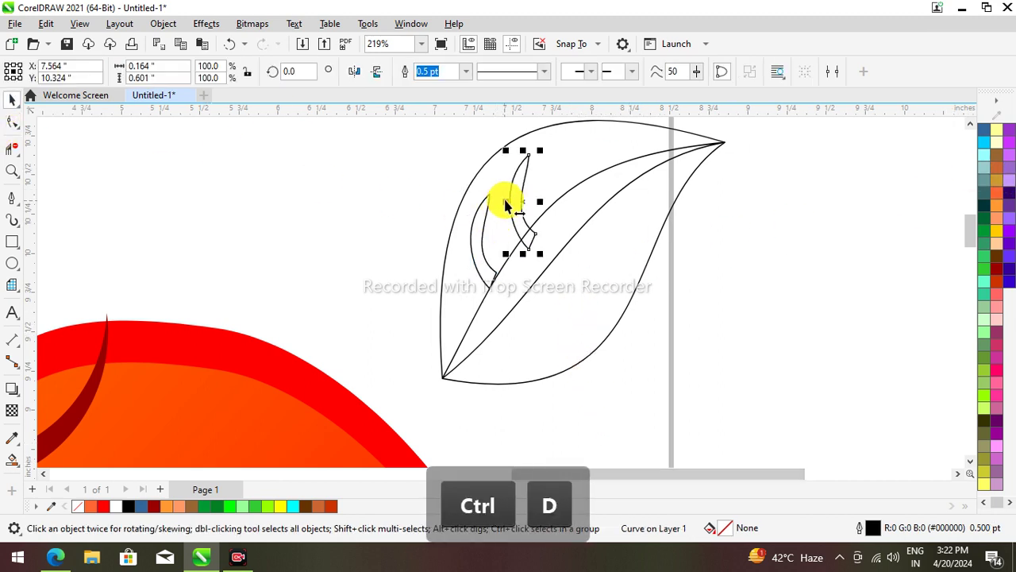
drag(505, 148, 518, 195)
scroll(513, 196, up, 2)
scroll(521, 187, down, 3)
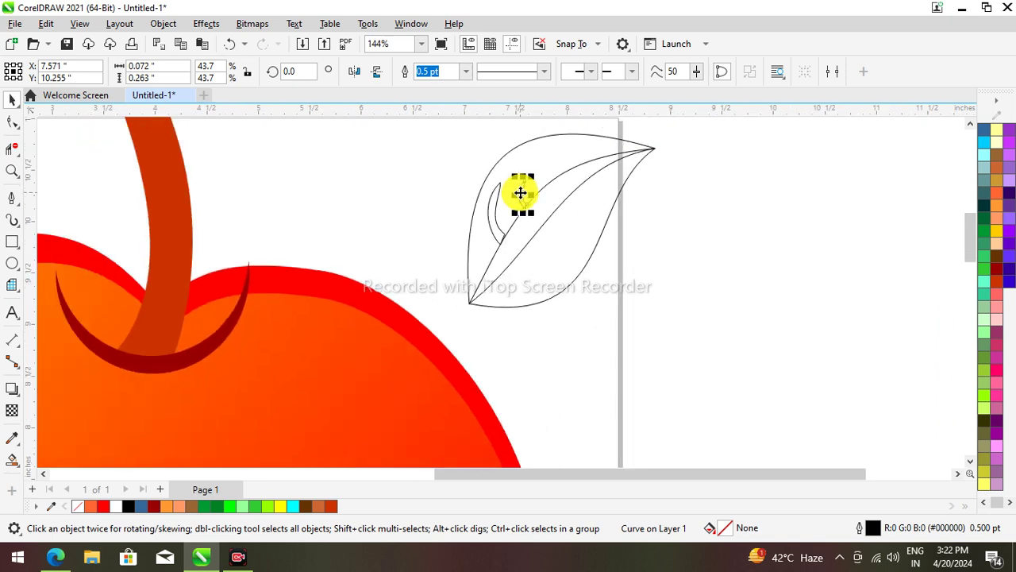
Rotate the small duplicate vein clockwise to about 335 degrees and stretch its width to about 0.19 in.
scroll(522, 186, up, 2)
click(523, 180)
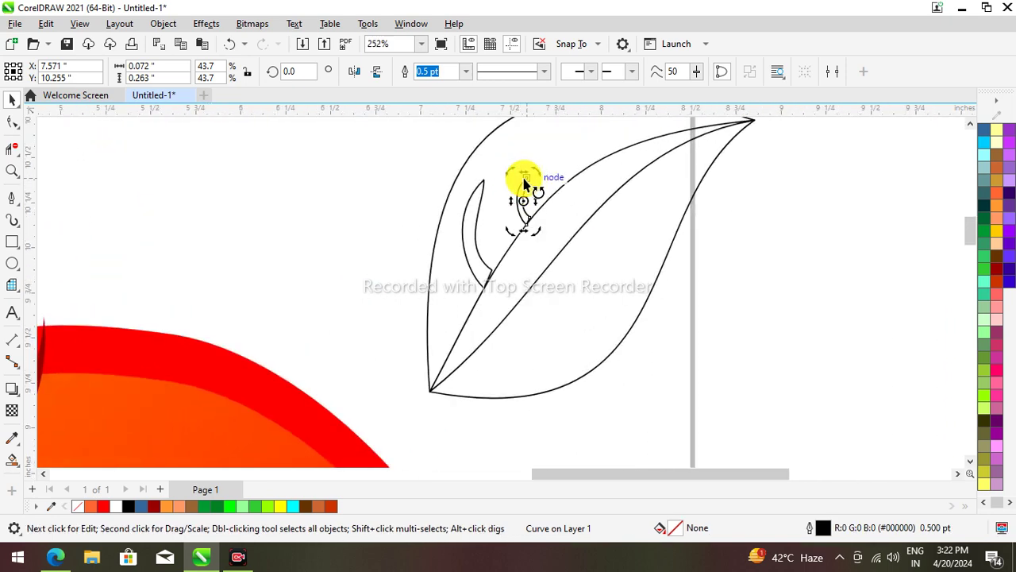
drag(533, 173, 558, 184)
scroll(524, 182, up, 2)
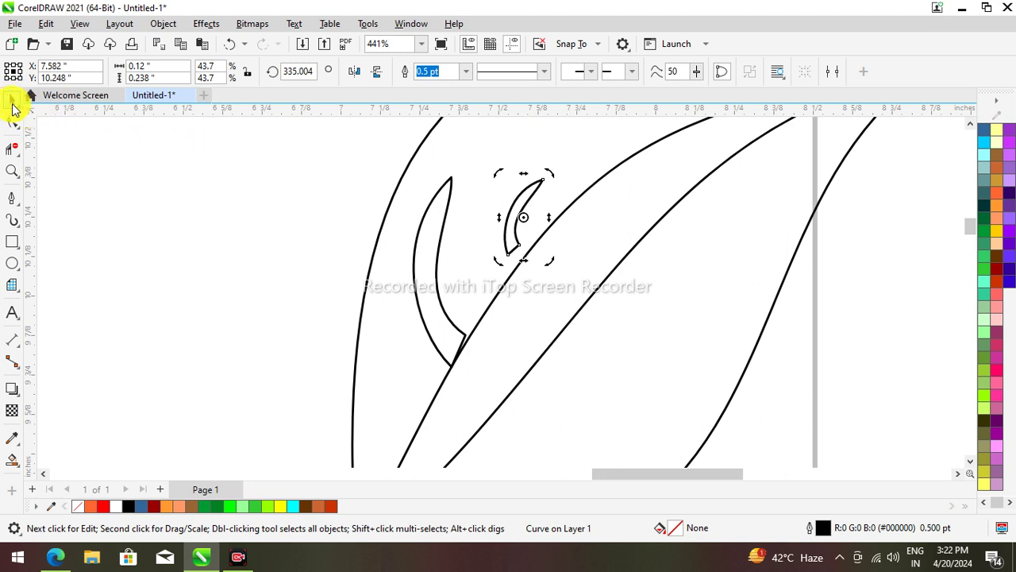
click(508, 202)
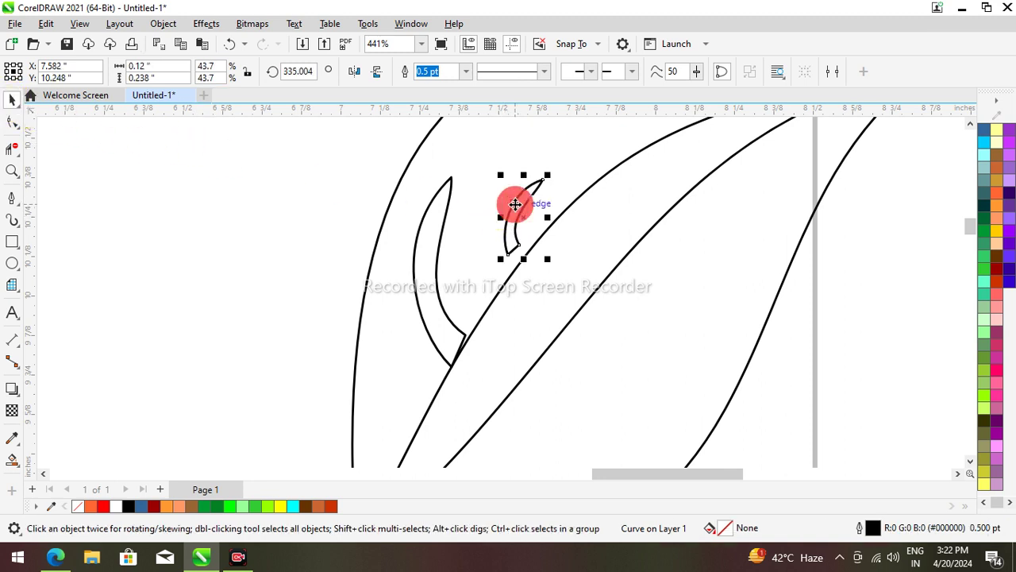
drag(496, 219, 557, 219)
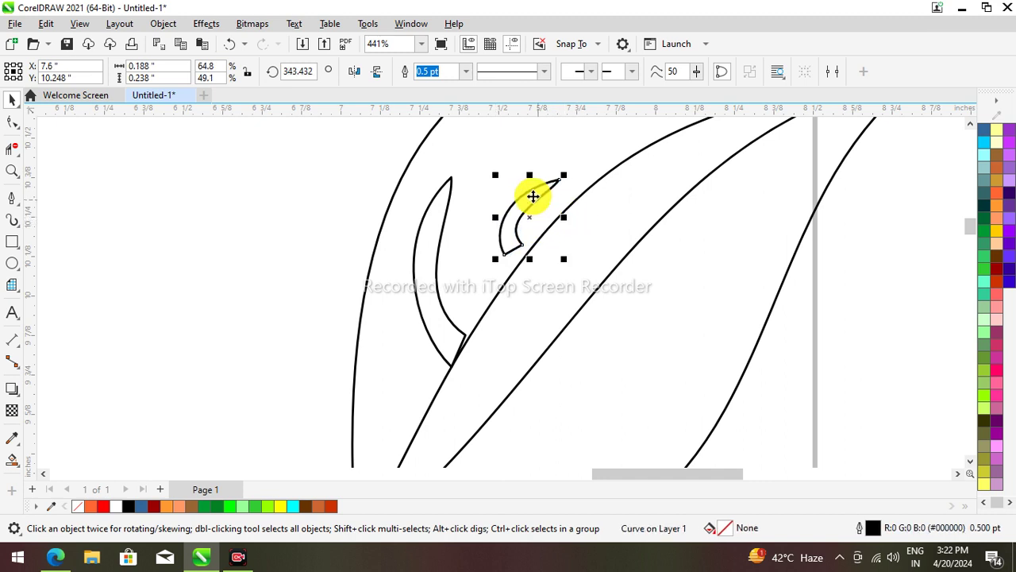
Try skewing the small duplicate vein, and delete it.
click(532, 187)
drag(529, 180, 548, 131)
key(Delete)
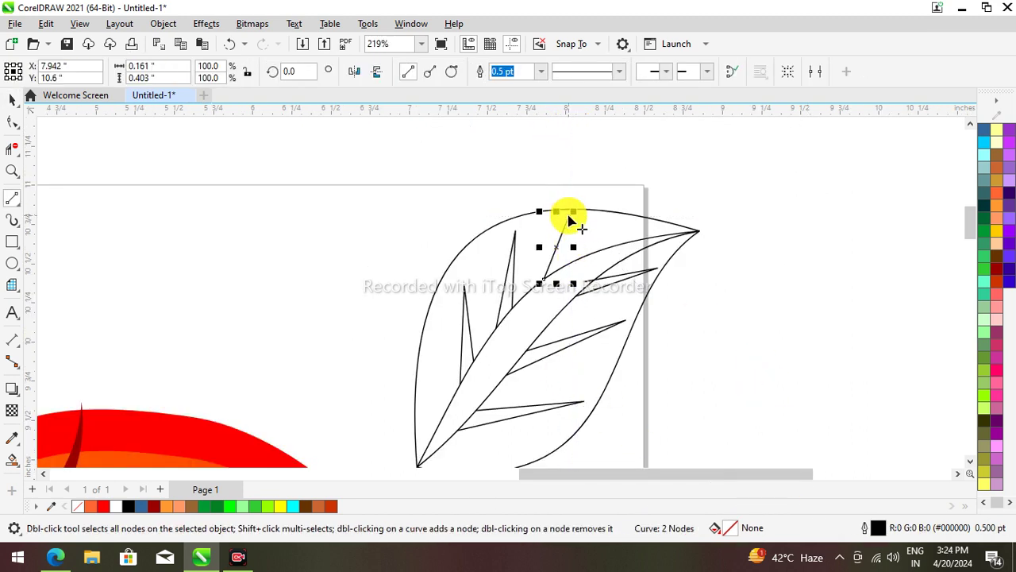
Redraw the third vein of the leaf's upper half as two straight lines meeting in a point, about 0.16 by 0.42 in, based on the midrib.
mouse_move(566, 216)
mouse_down()
mouse_move(568, 230)
mouse_move(563, 209)
mouse_up()
key(Delete)
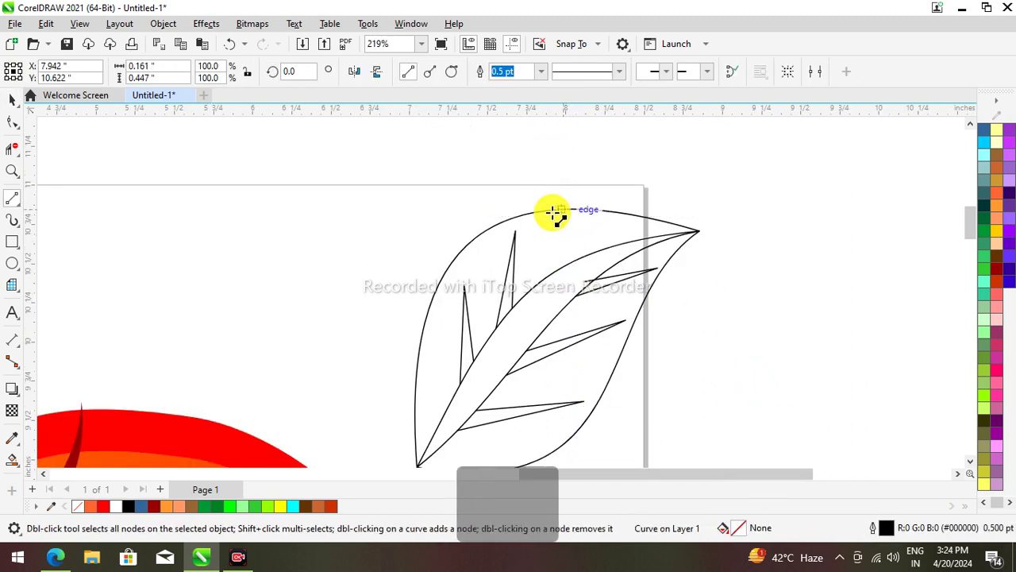
click(12, 199)
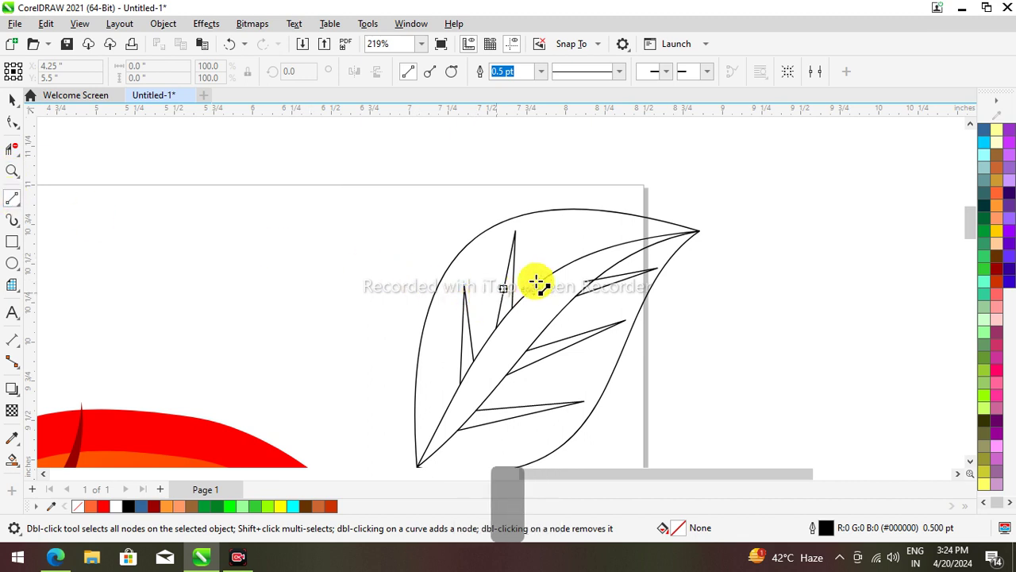
mouse_move(539, 282)
mouse_down()
mouse_move(563, 216)
mouse_move(566, 265)
mouse_move(553, 273)
mouse_up()
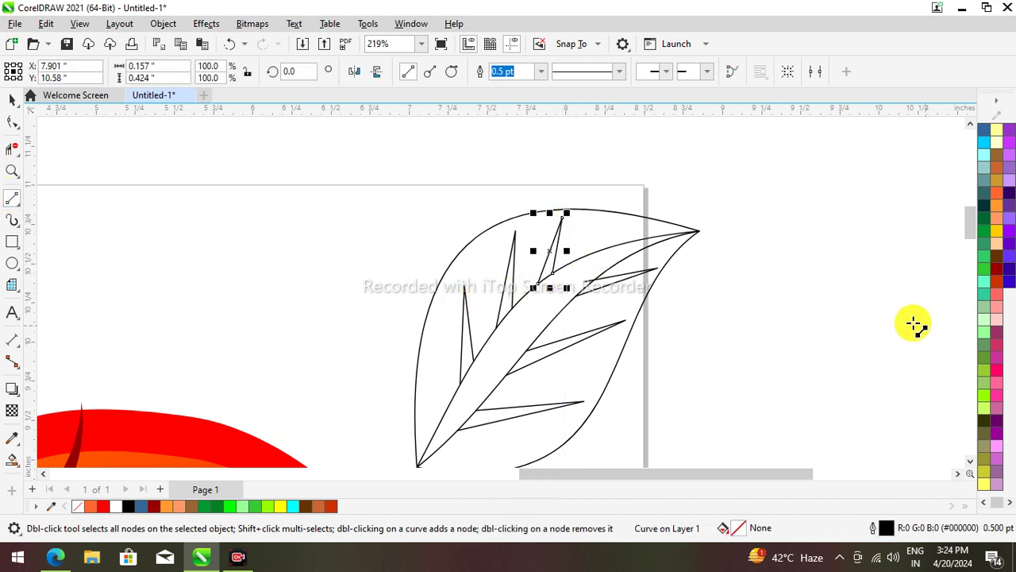
click(11, 101)
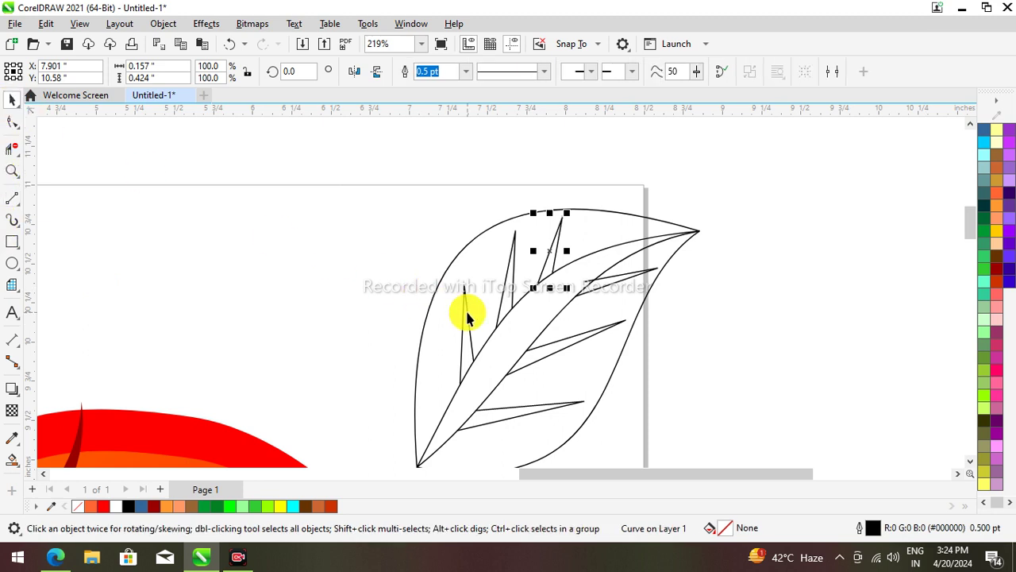
scroll(467, 314, down, 2)
scroll(459, 387, up, 1)
click(277, 236)
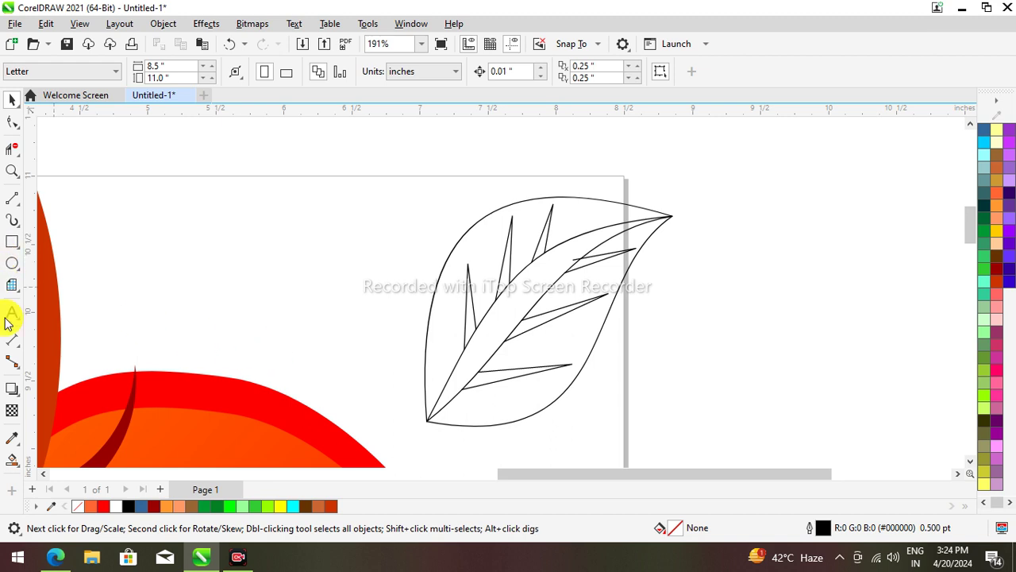
Smart Fill the leaf's upper and lower halves around the veins, and recolor the lower half Spring Green (#33CC33).
click(22, 470)
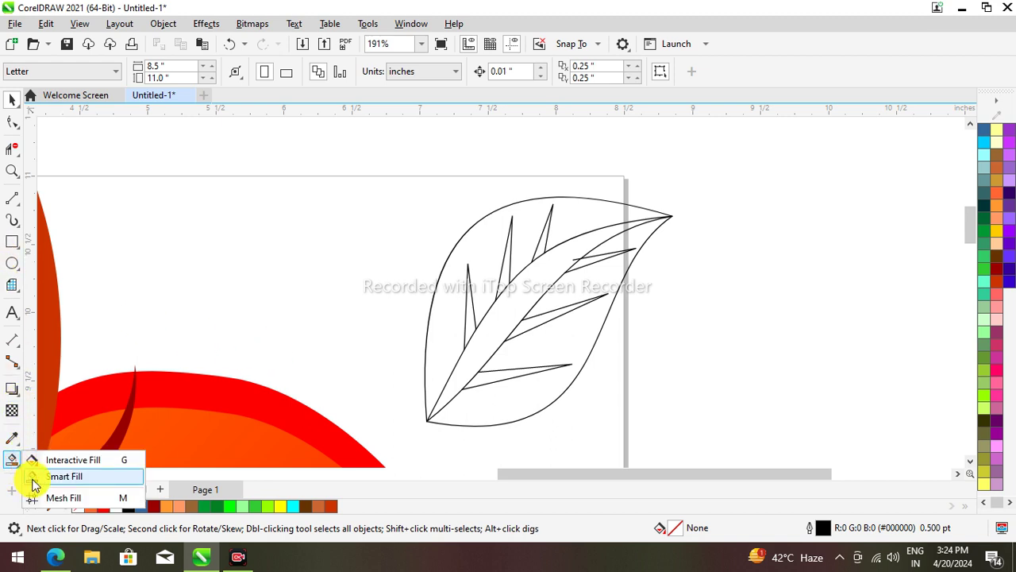
click(36, 473)
click(480, 240)
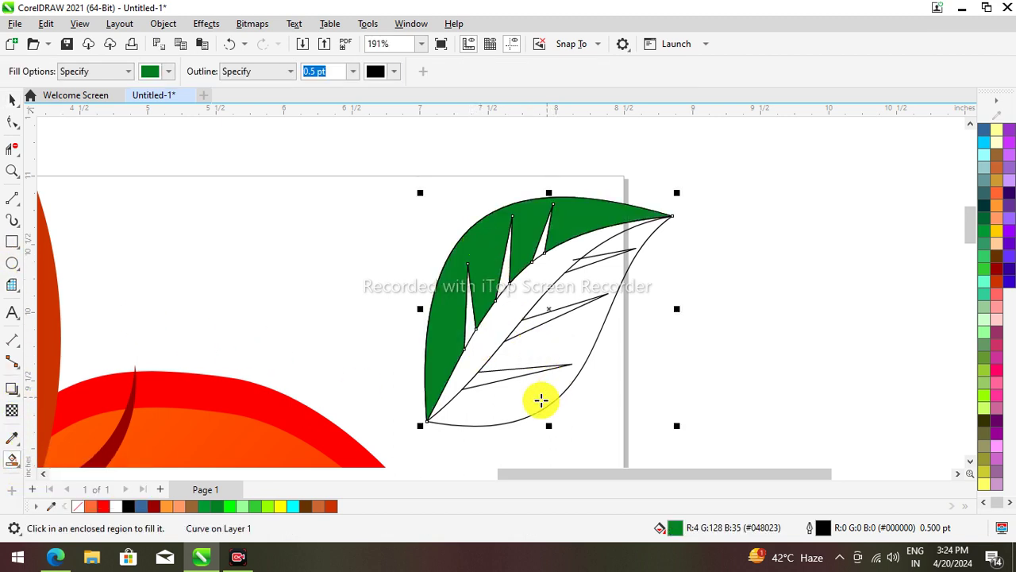
click(497, 413)
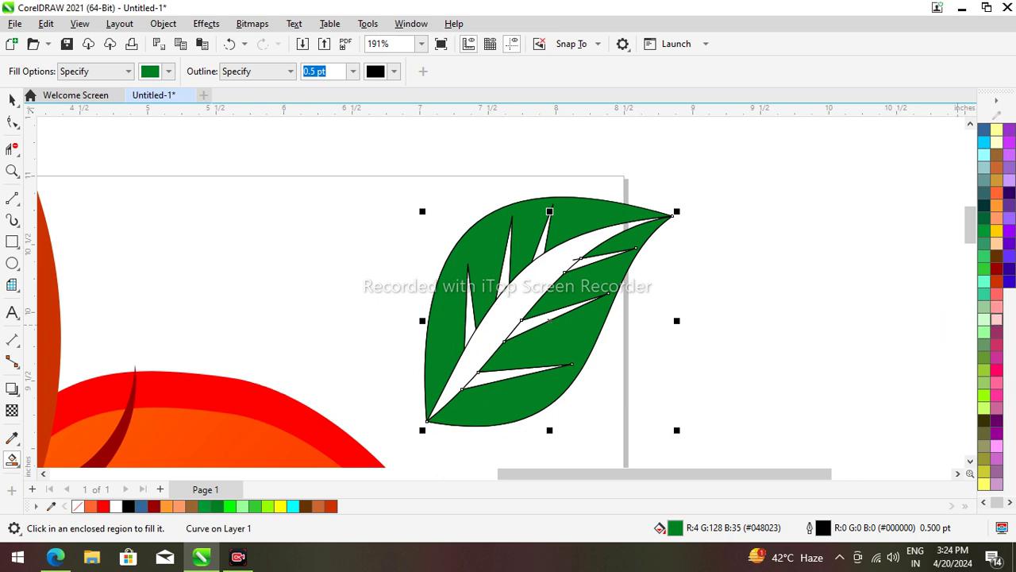
click(984, 268)
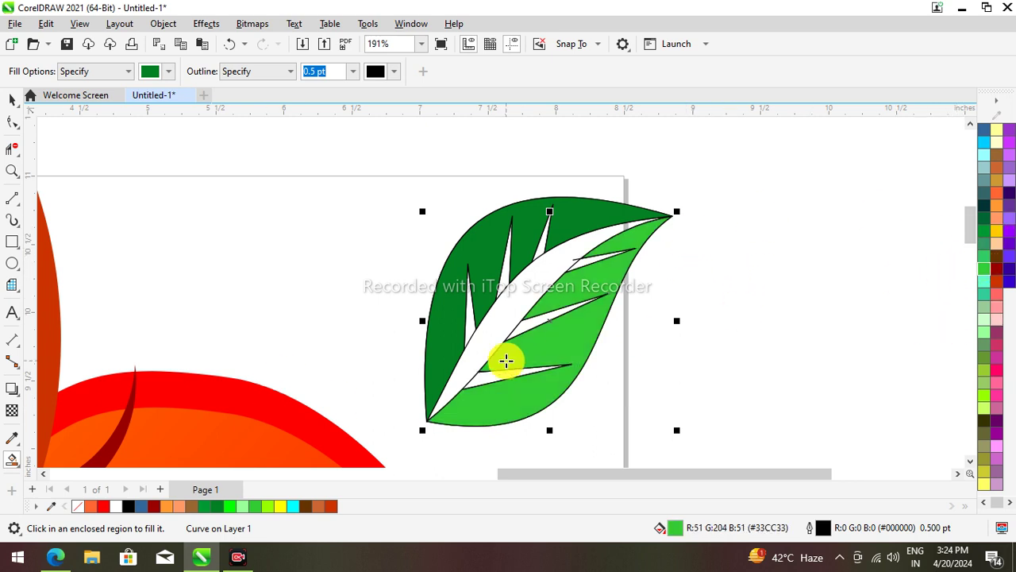
Recolor the leaf's upper half to medium green (#009933).
click(519, 238)
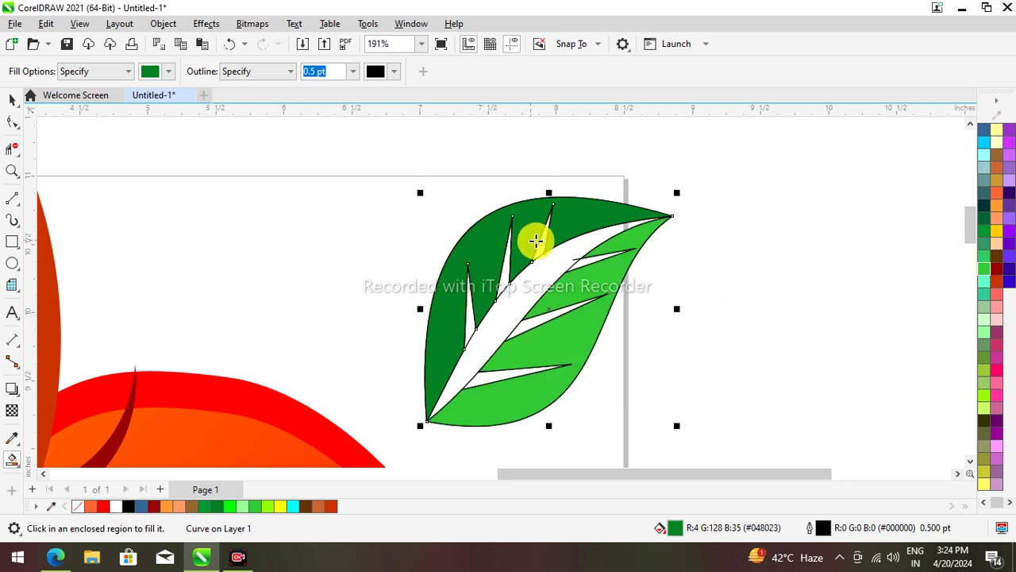
click(985, 266)
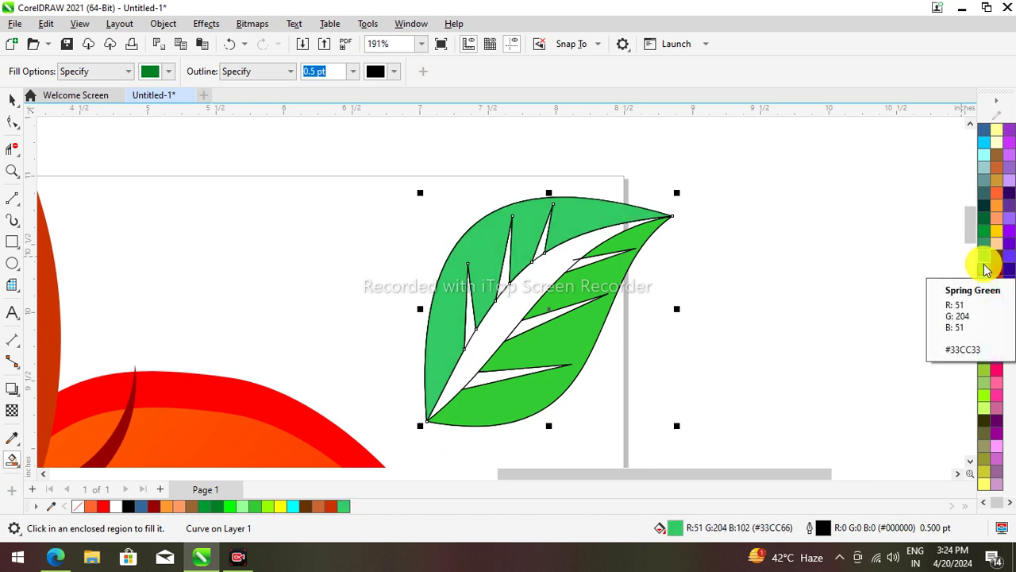
click(984, 232)
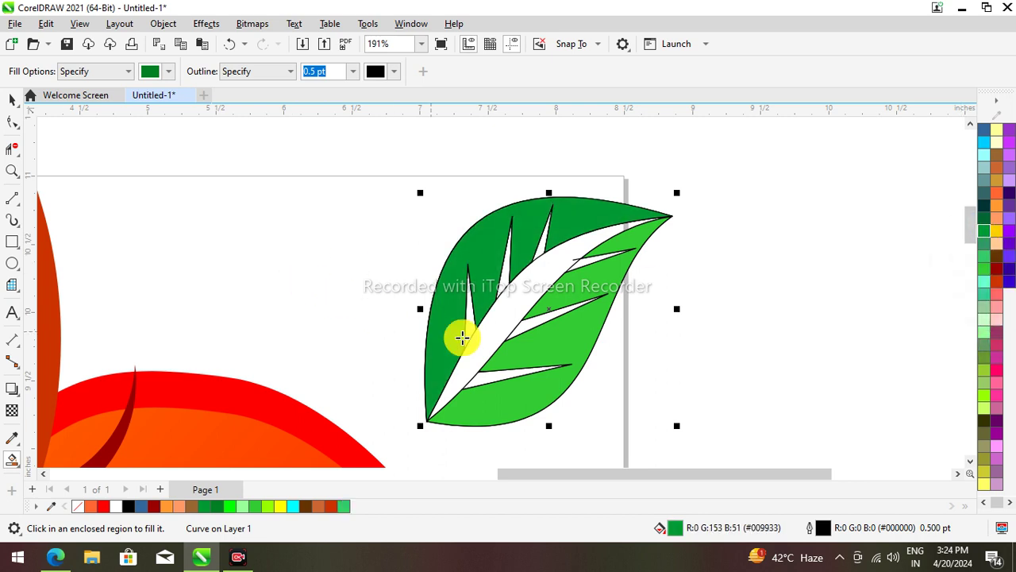
Smart Fill the leaf's midrib and the three upper-half veins, and recolor them dark green (#006633).
click(510, 303)
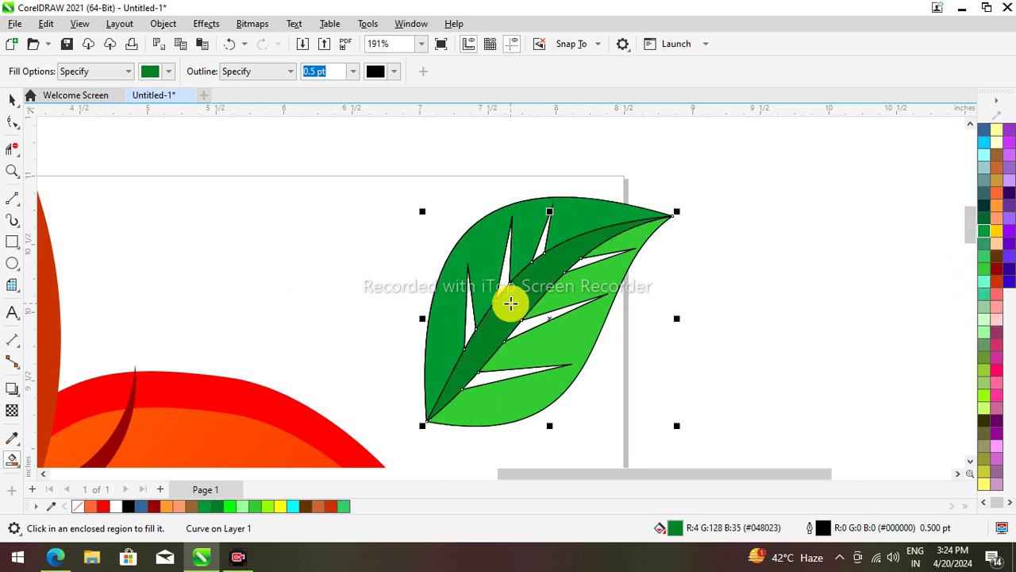
click(985, 223)
click(511, 268)
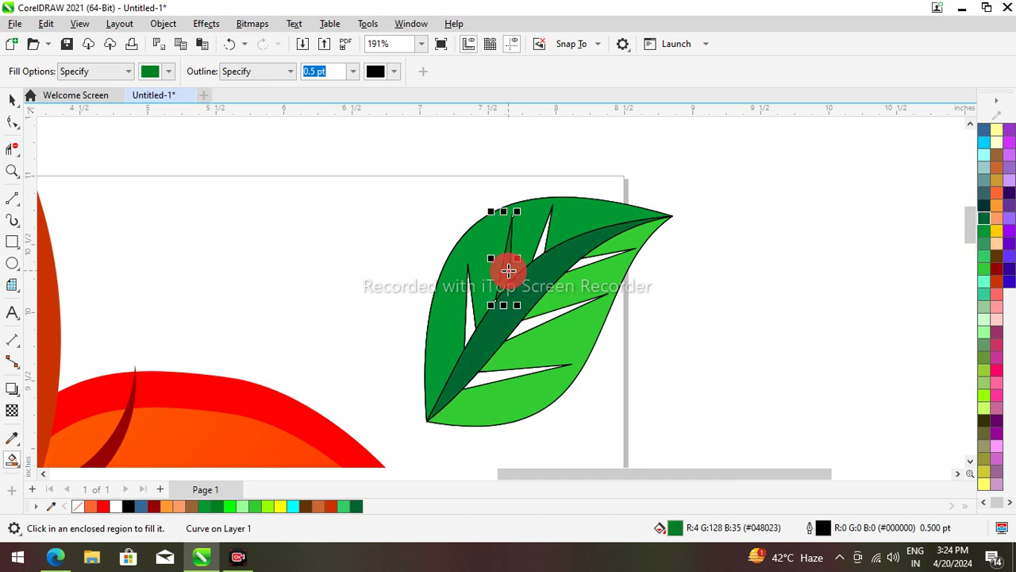
click(548, 235)
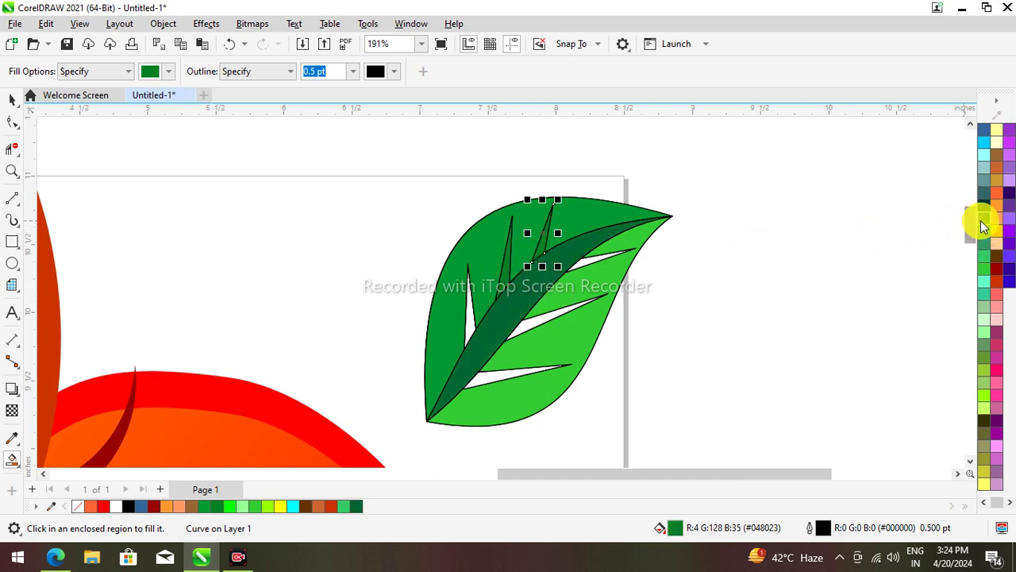
click(983, 220)
click(504, 271)
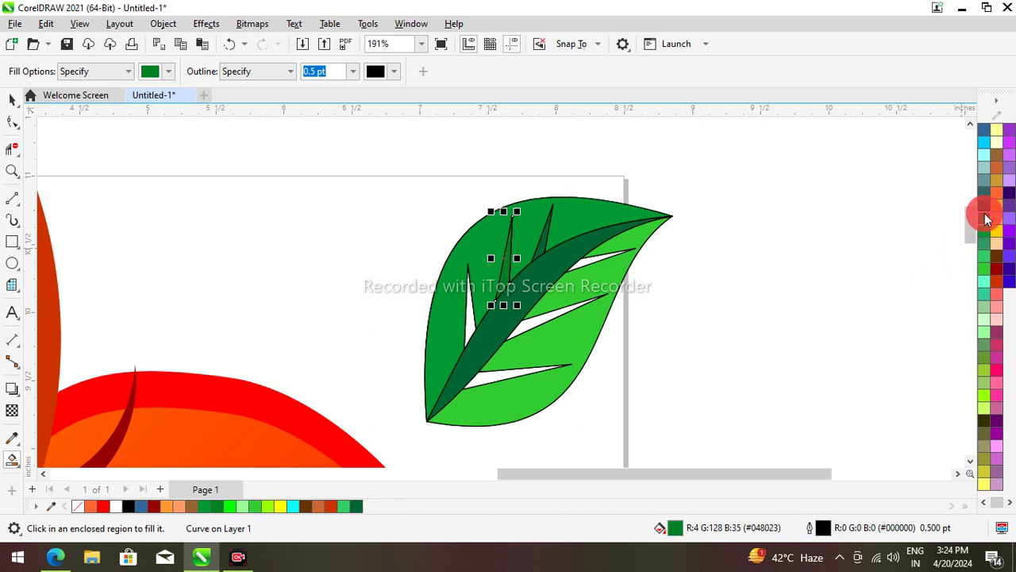
click(469, 330)
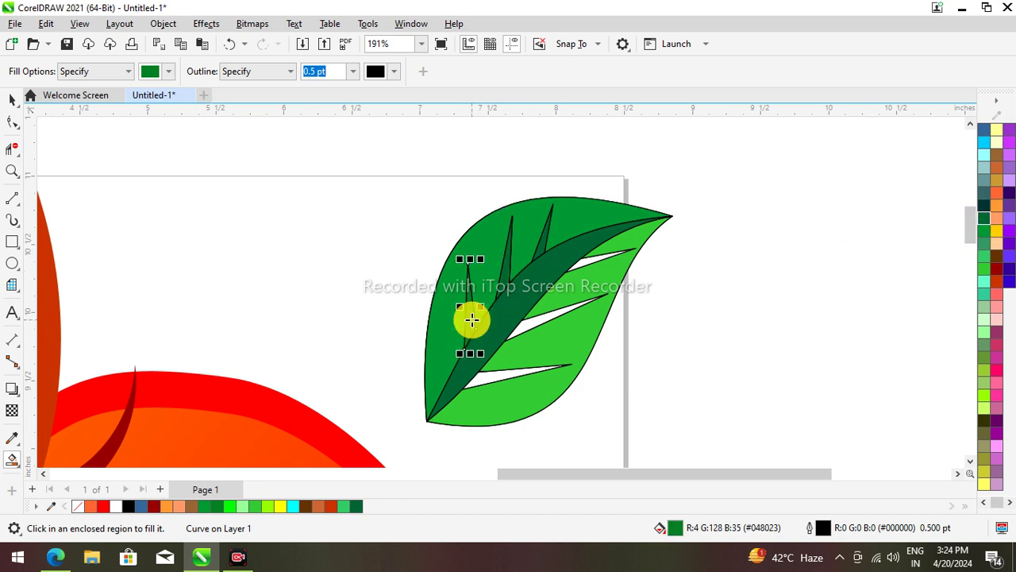
click(982, 222)
Smart Fill the three veins in the leaf's lower half and recolor them dark green (#006633).
click(590, 260)
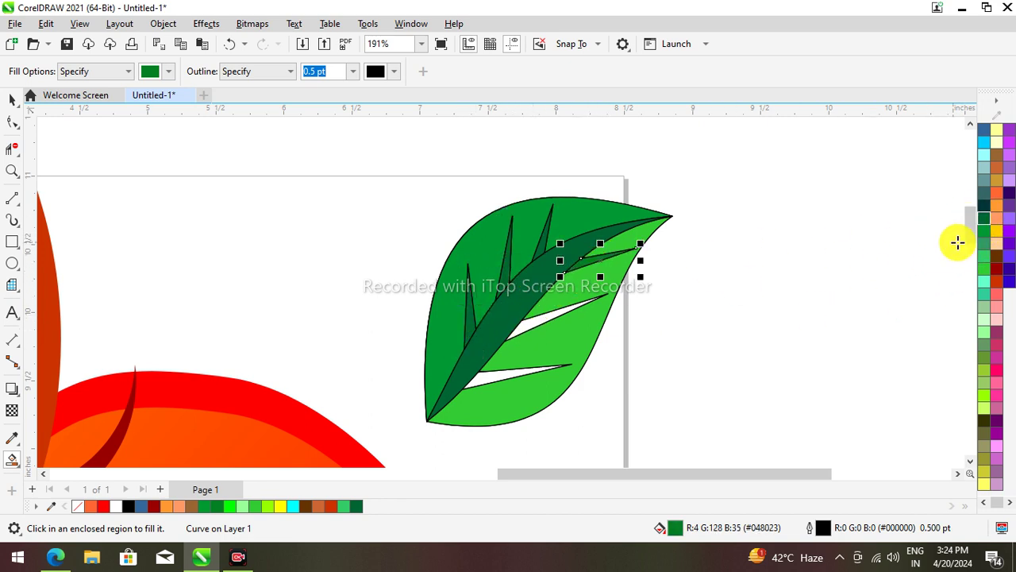
click(531, 322)
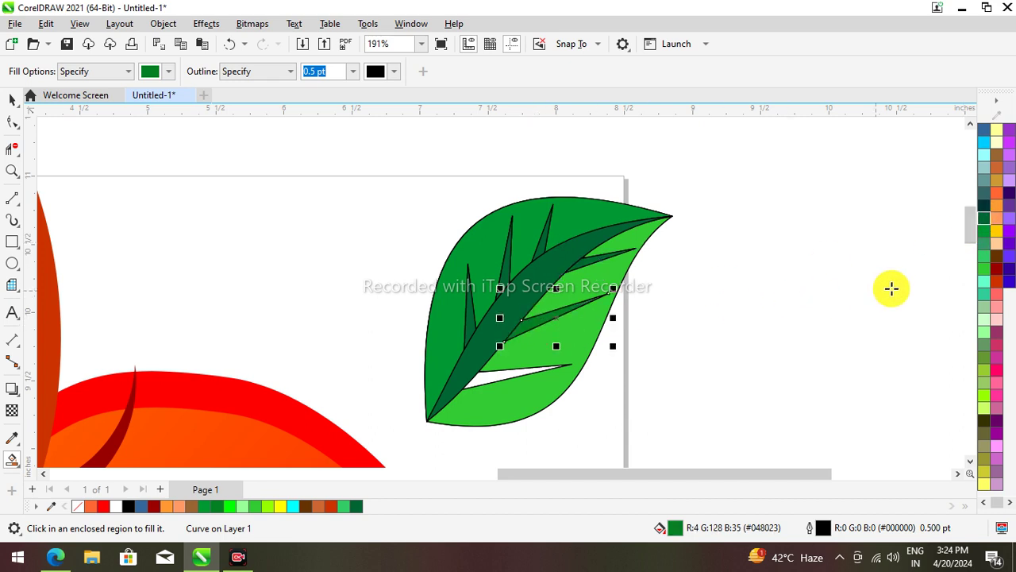
click(493, 376)
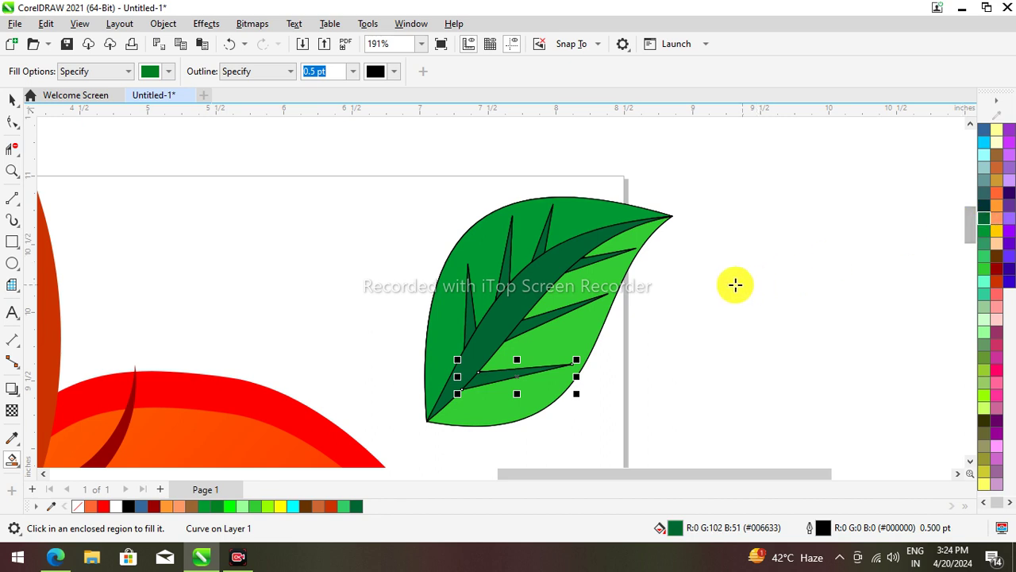
Select all of the leaf's objects and remove their outlines.
scroll(691, 211, down, 2)
click(10, 101)
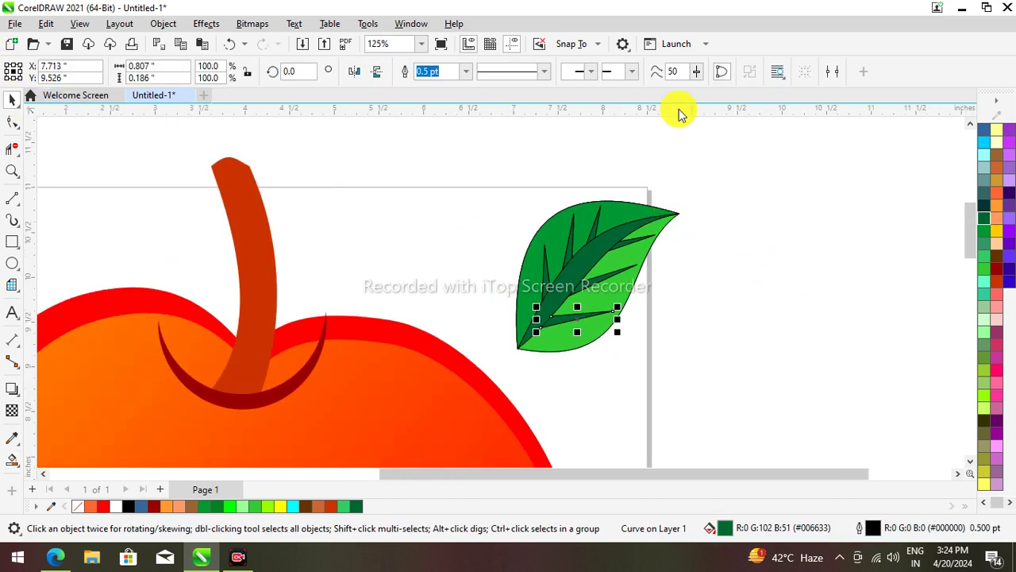
drag(503, 384, 472, 386)
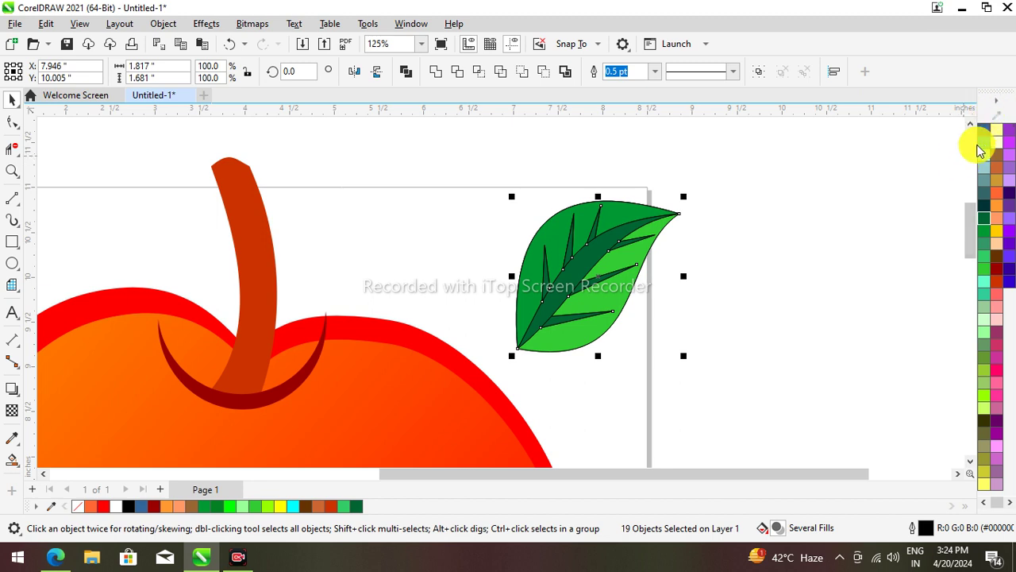
click(983, 505)
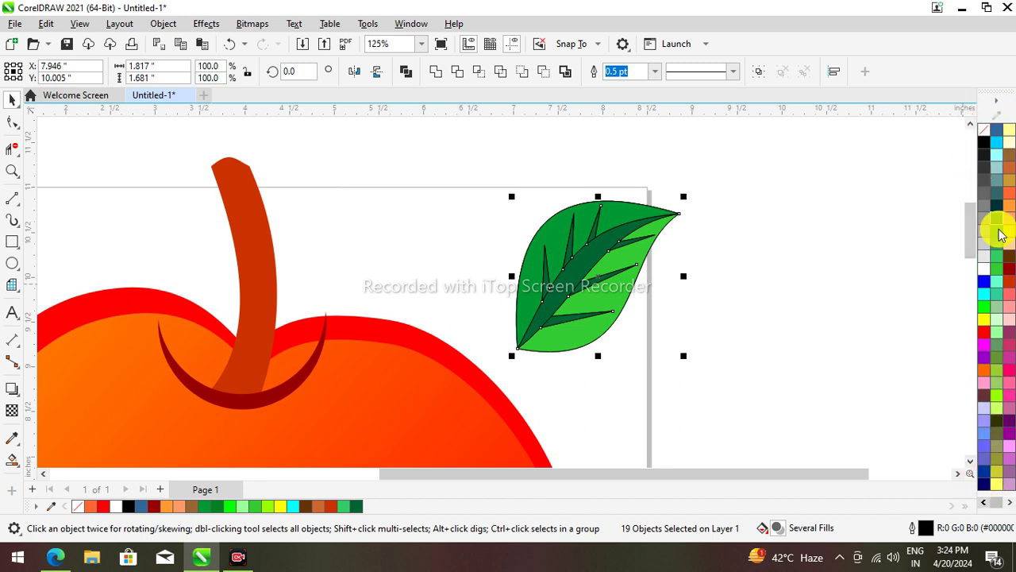
right_click(982, 129)
click(953, 140)
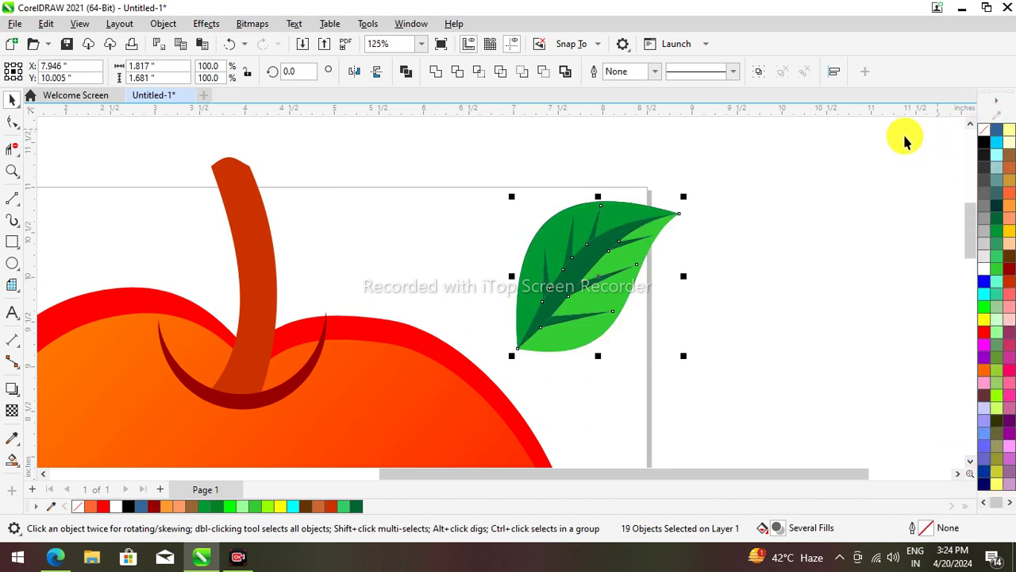
click(768, 262)
Group all of the leaf's objects and move the group onto the lower part of the apple's stem.
scroll(632, 304, down, 3)
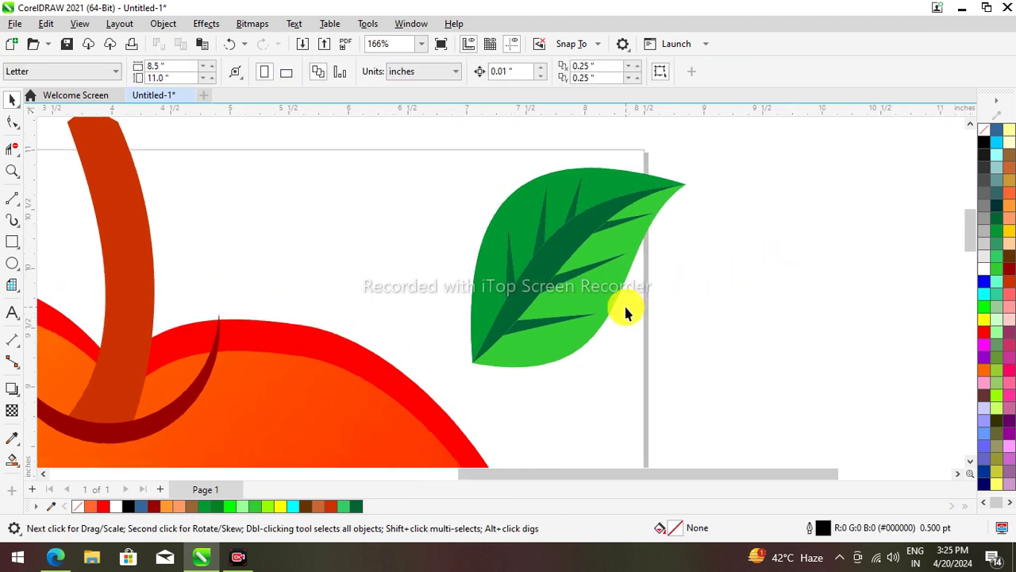
drag(703, 368, 704, 369)
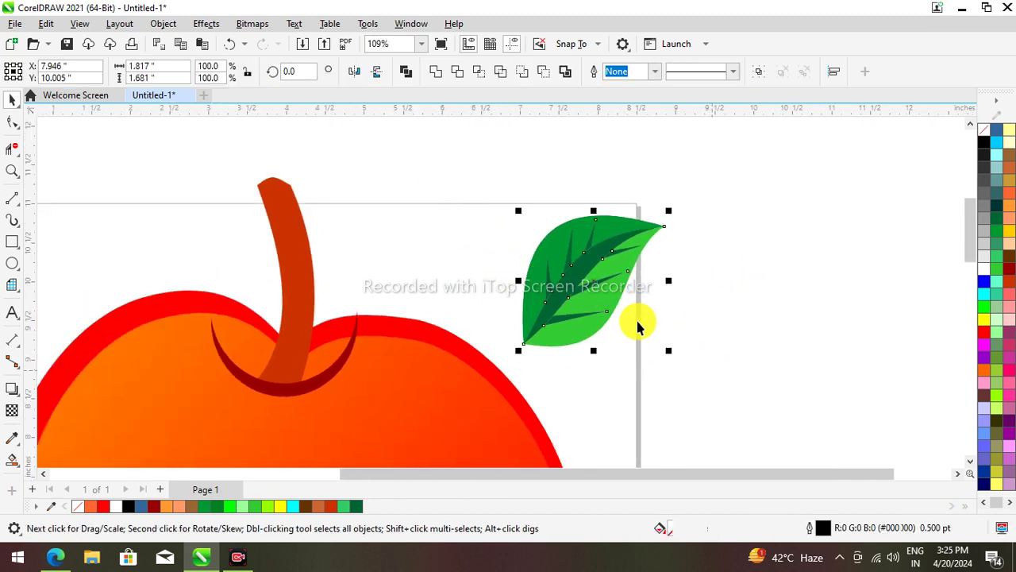
click(761, 67)
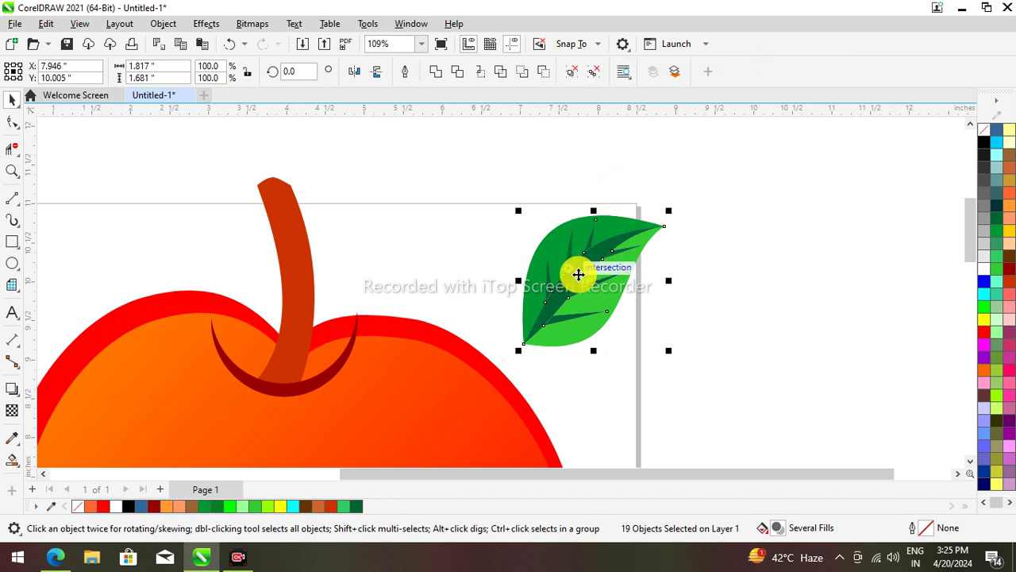
drag(579, 272, 366, 293)
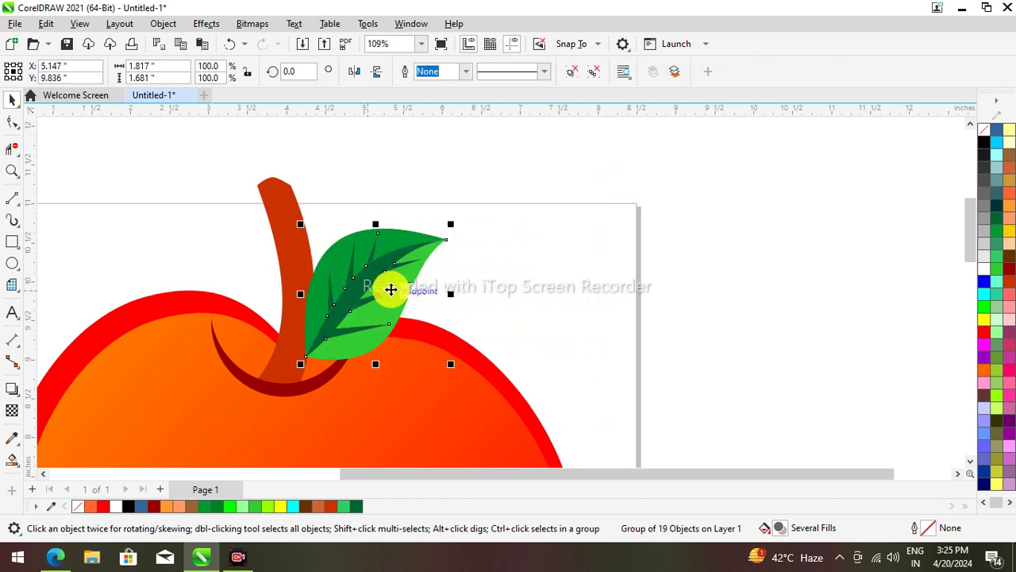
scroll(401, 279, down, 1)
scroll(349, 292, up, 1)
scroll(345, 295, up, 1)
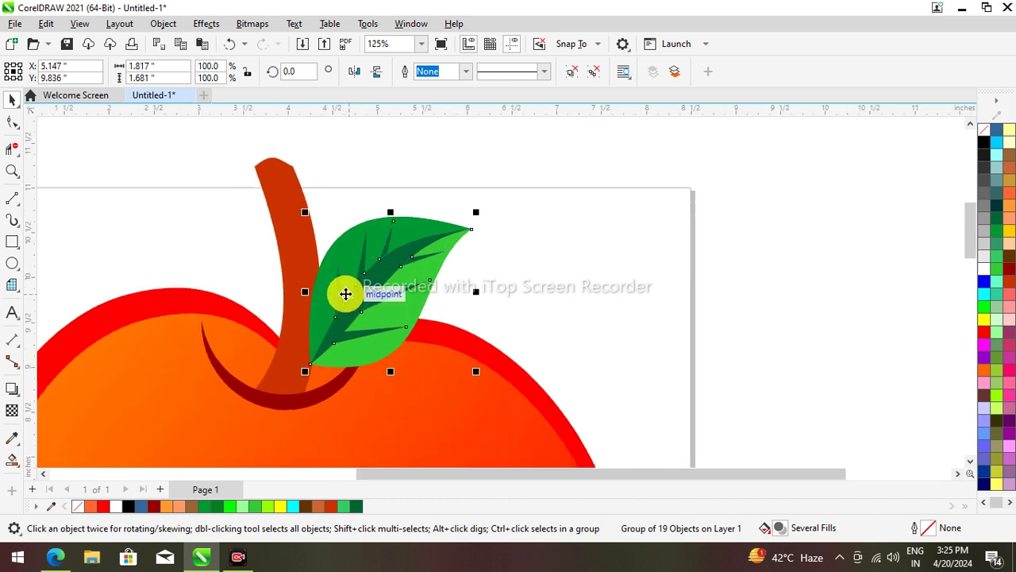
drag(346, 293, 345, 294)
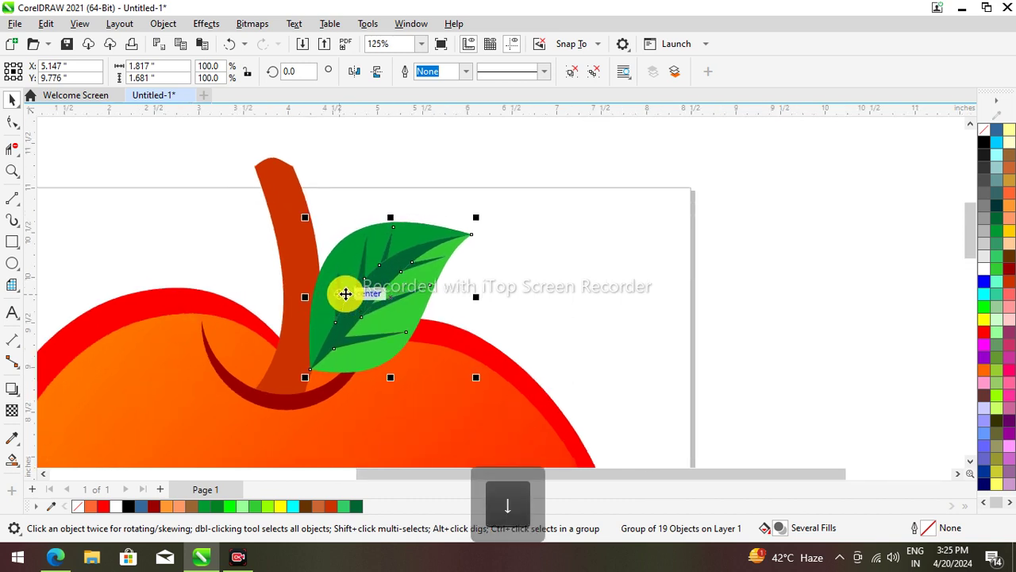
Bring the stem in front of the leaf so it covers the leaf's edge.
click(299, 230)
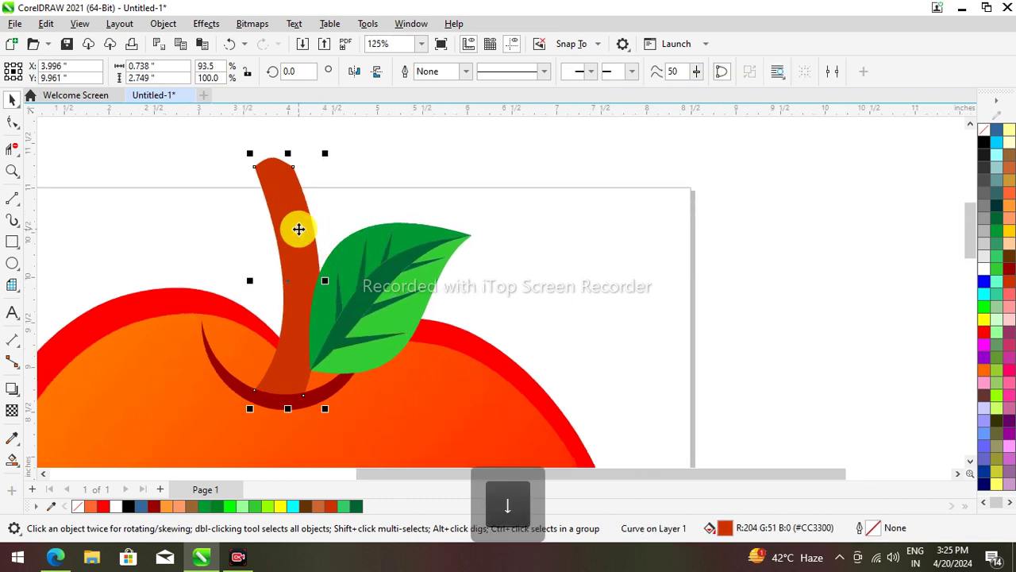
scroll(448, 272, down, 1)
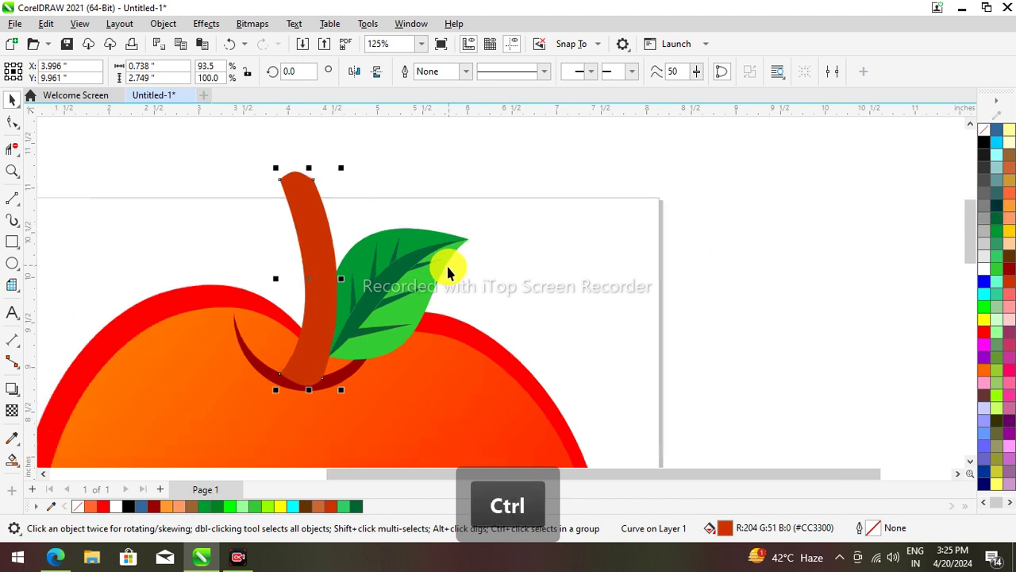
scroll(470, 284, down, 4)
click(757, 245)
Try orange (#FF6633) on the stem, and recolor it light brown.
drag(970, 246, 969, 275)
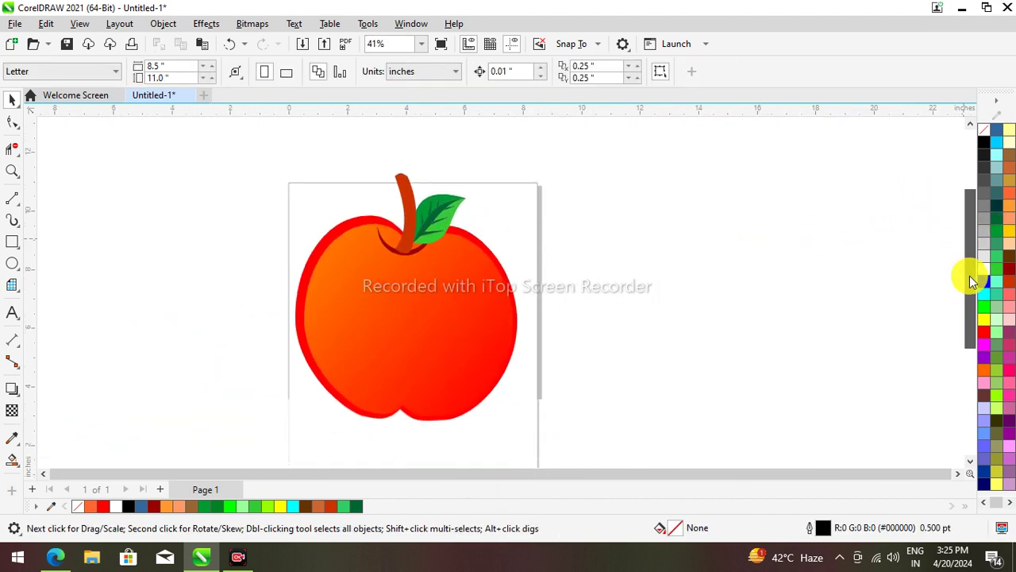
click(407, 203)
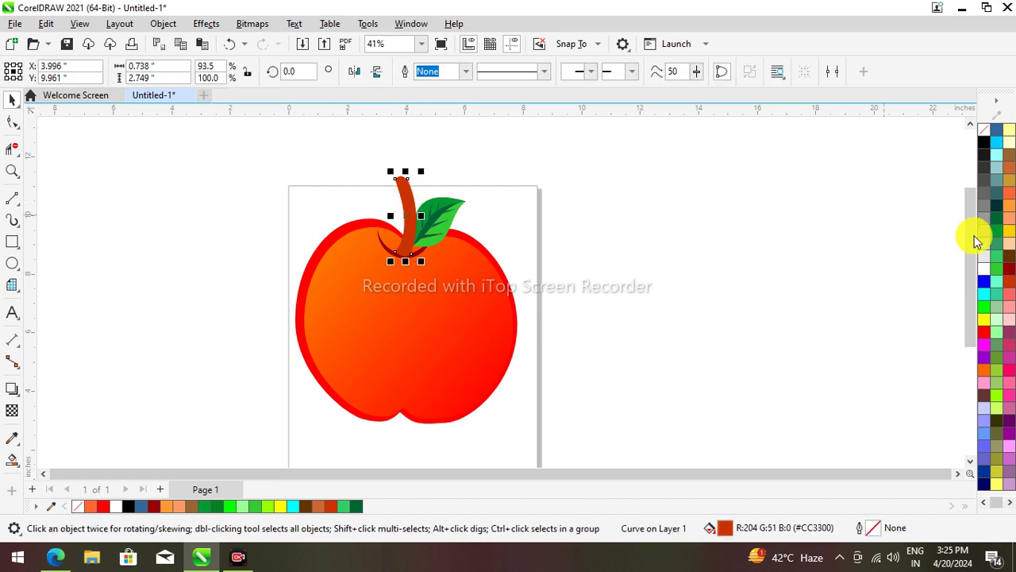
click(1010, 282)
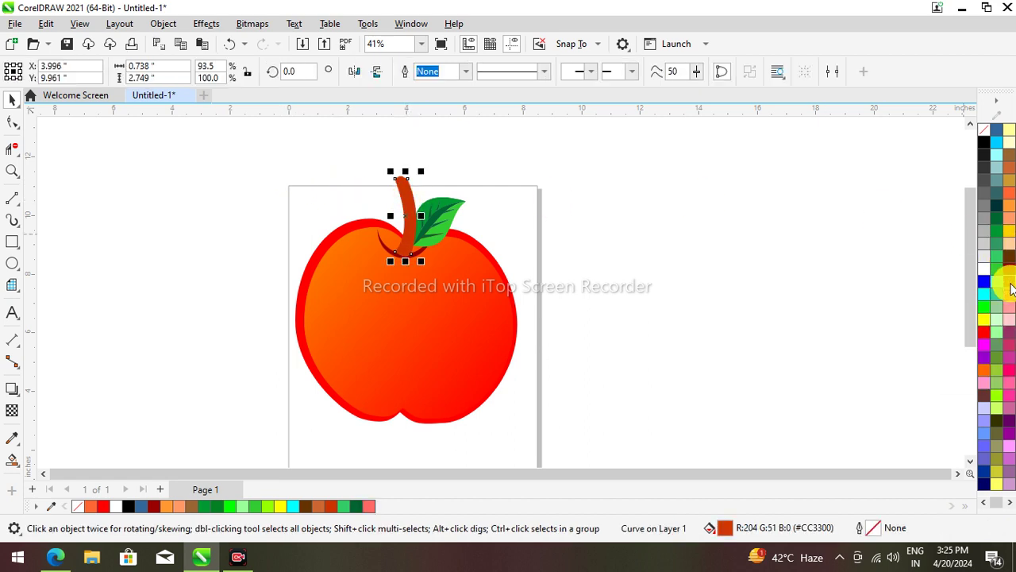
click(1009, 196)
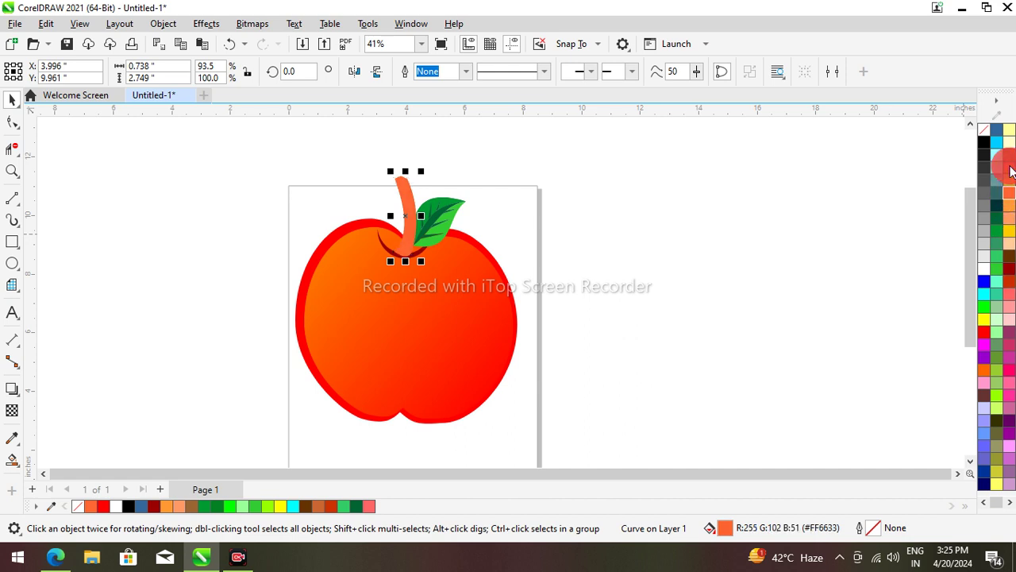
click(1010, 167)
Select all parts of the apple and move them down so the stem lies inside the page.
click(180, 159)
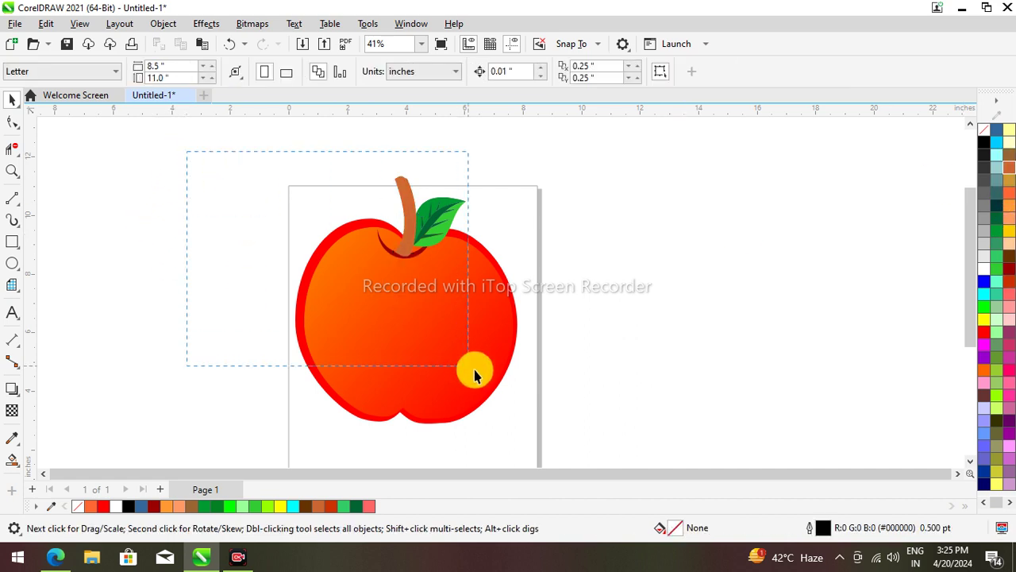
drag(475, 373, 660, 345)
drag(378, 277, 379, 333)
click(205, 181)
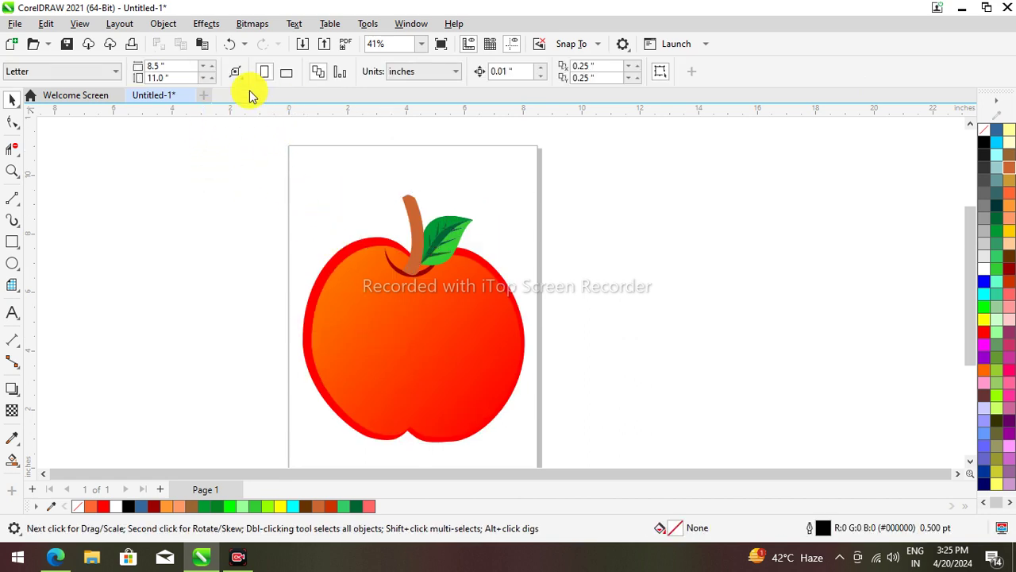
Switch the page to landscape orientation and place the whole apple on the page's left half.
click(286, 73)
scroll(357, 230, down, 1)
drag(394, 284, 359, 316)
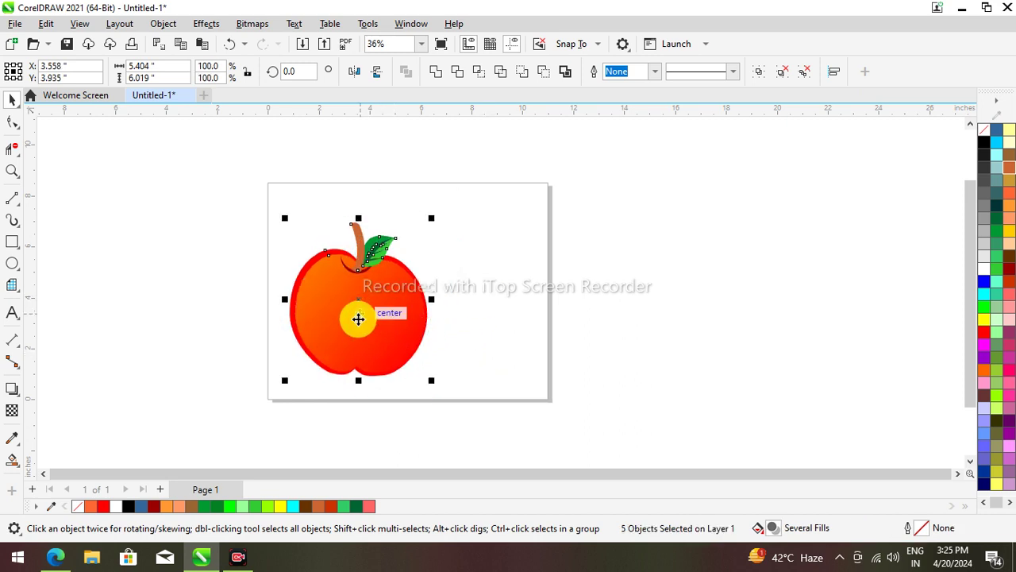
Duplicate the apple, scale the copy to about 4.41 by 4.92 in, and place it overlapping the original's lower right.
key(ctrl+d)
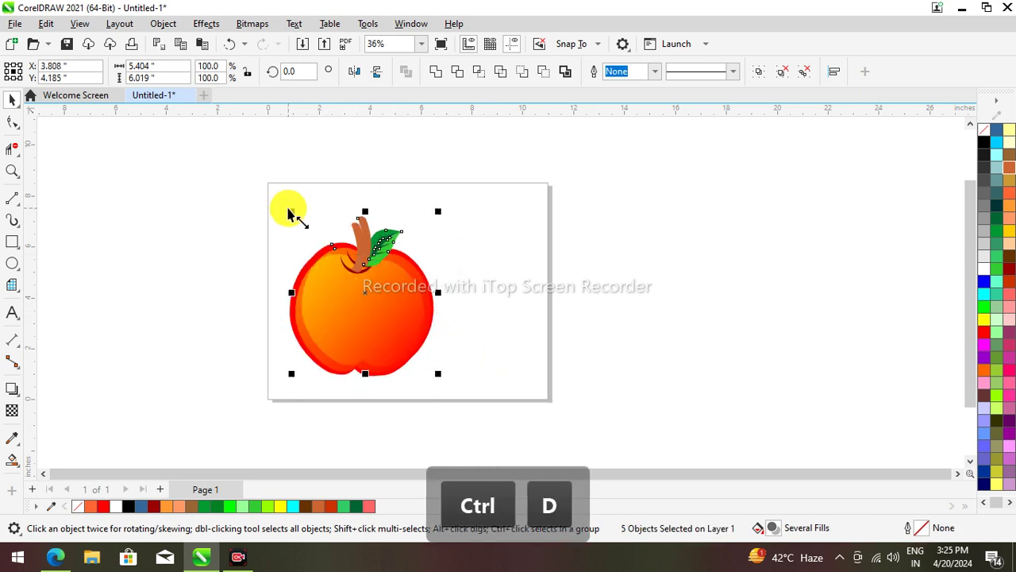
drag(289, 213, 304, 256)
drag(346, 300, 410, 326)
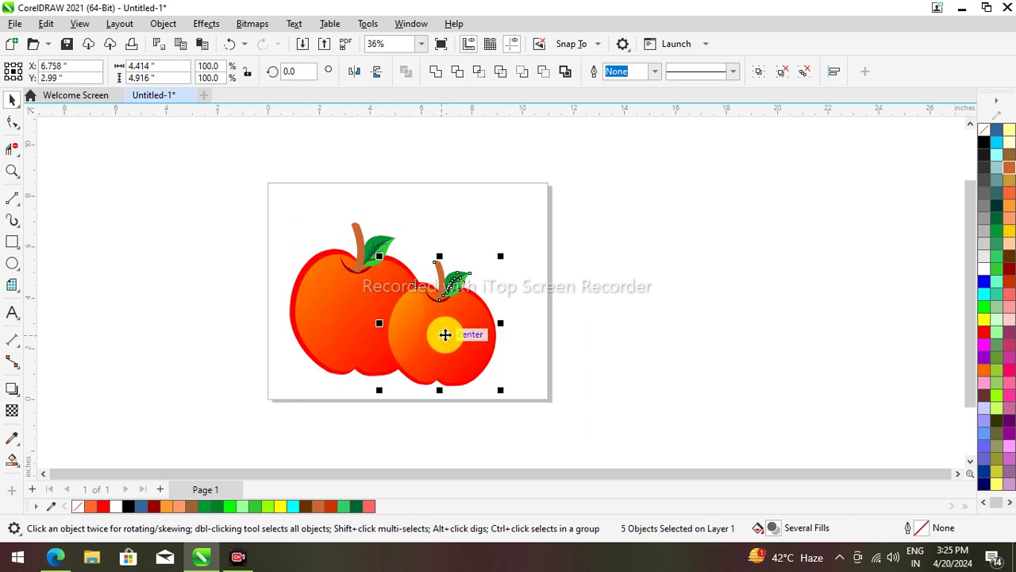
scroll(446, 335, up, 3)
scroll(388, 347, down, 1)
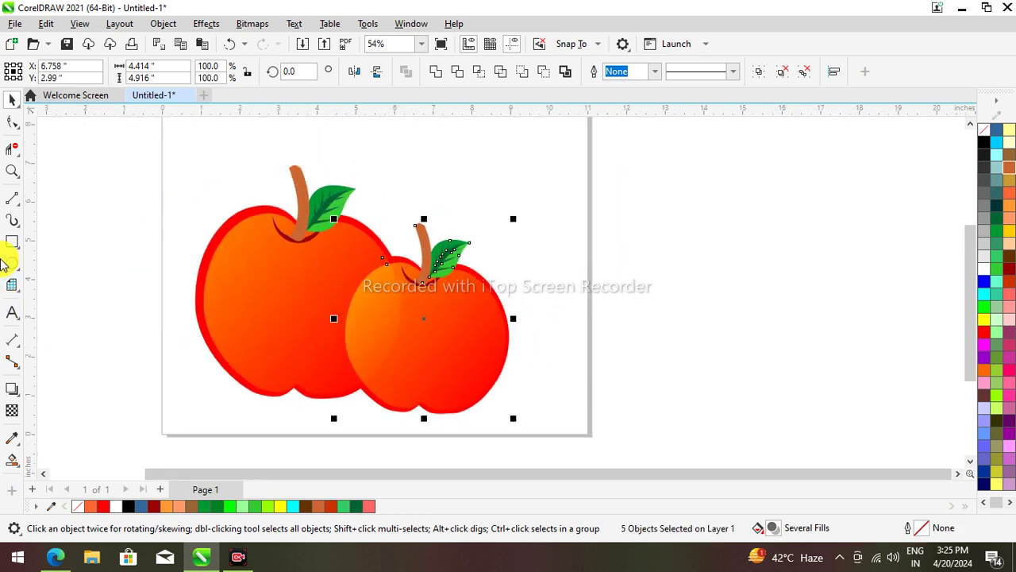
Add a drop shadow to the smaller apple and apply a perspective preset that casts it down to the right.
click(19, 395)
click(24, 388)
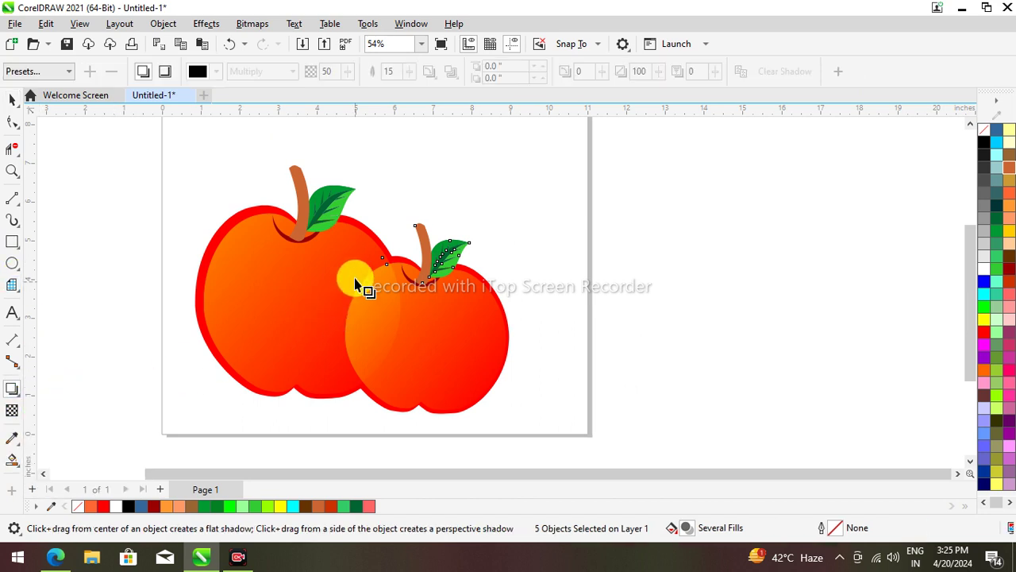
drag(389, 273, 419, 416)
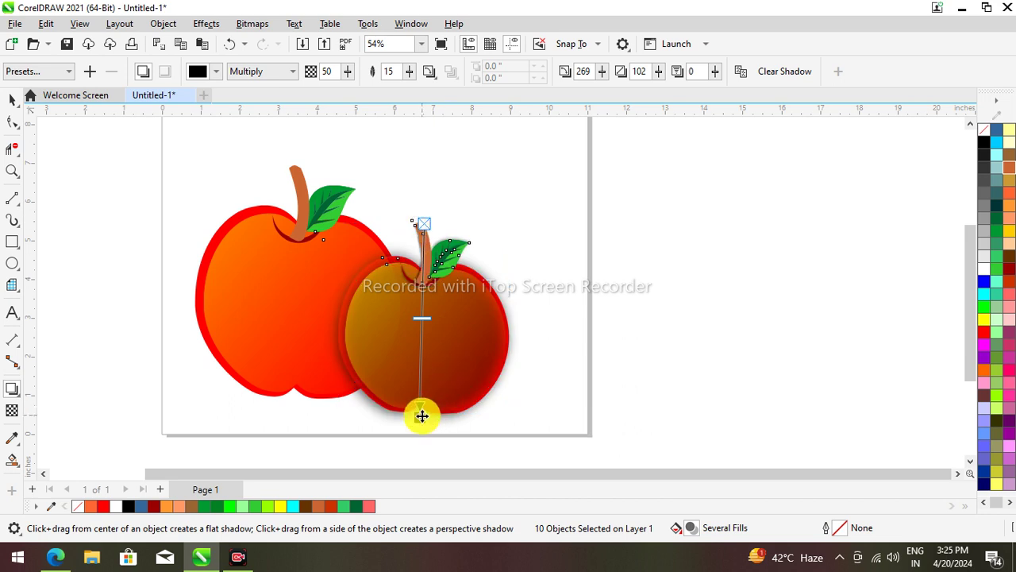
mouse_move(421, 415)
mouse_down()
mouse_move(422, 445)
mouse_move(427, 429)
mouse_up()
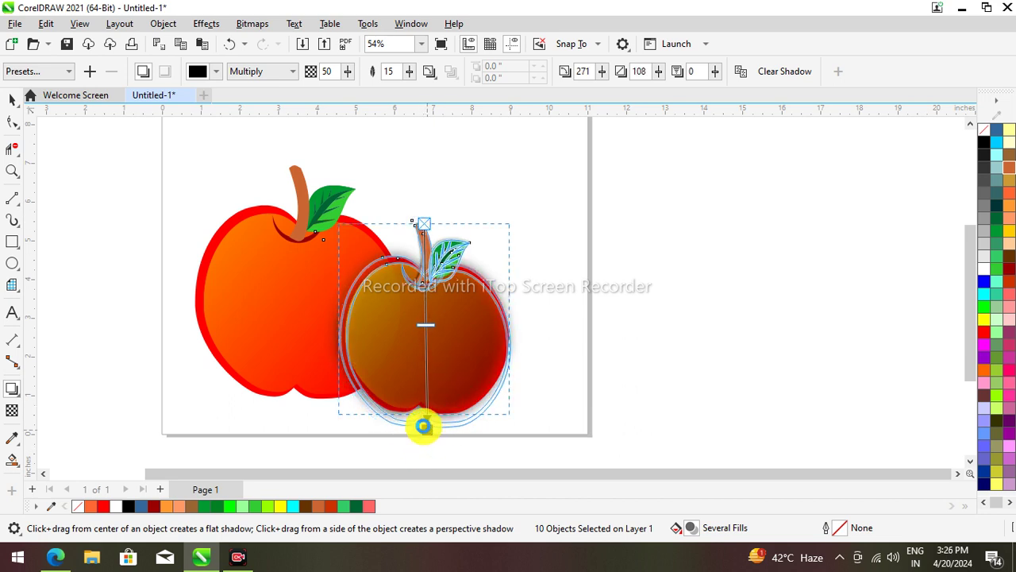
click(36, 72)
click(79, 158)
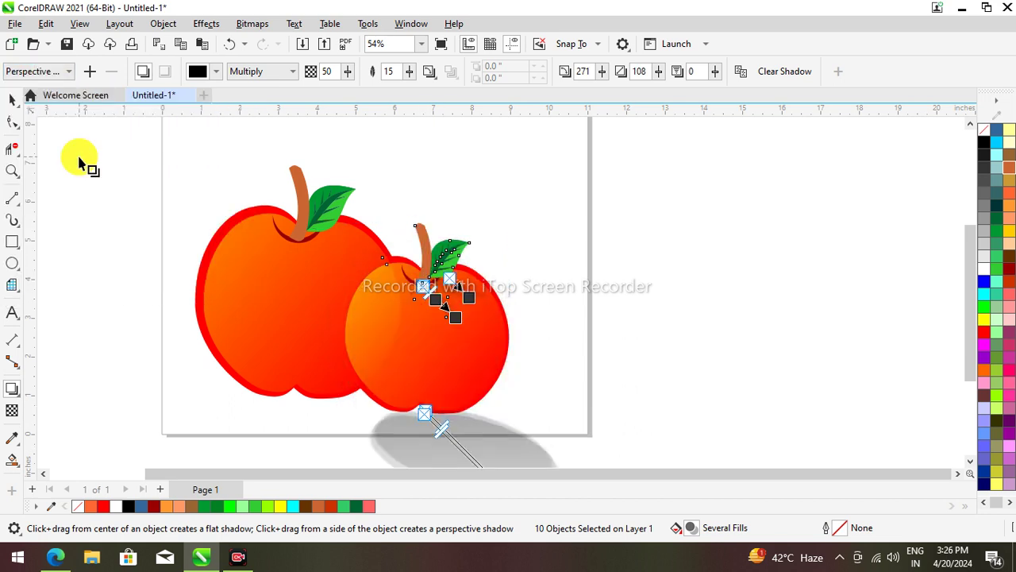
scroll(415, 386, down, 2)
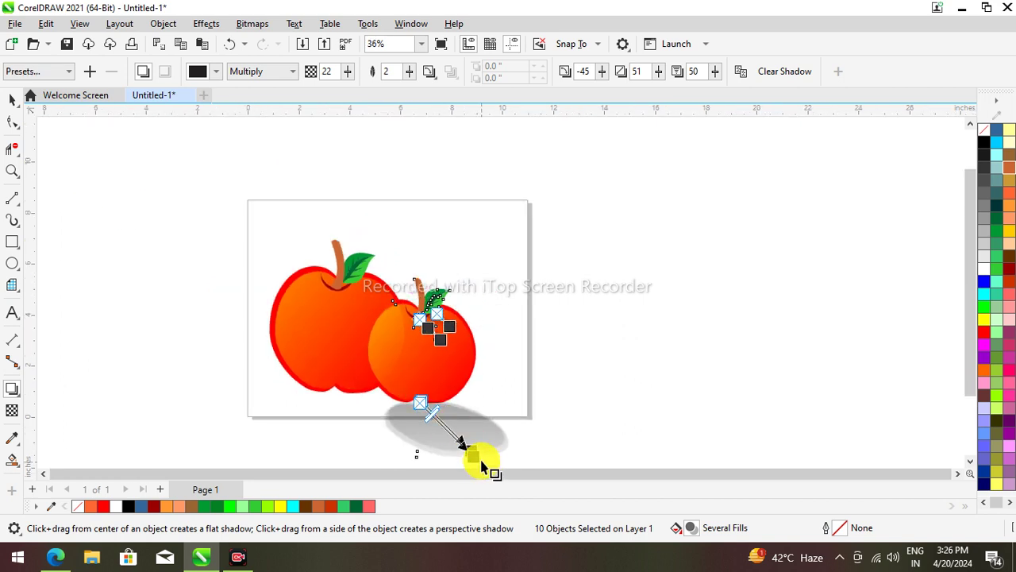
Shorten and flatten the smaller apple's drop shadow so it lies as a thin ellipse just beneath the fruit.
drag(482, 464, 443, 417)
scroll(424, 421, up, 2)
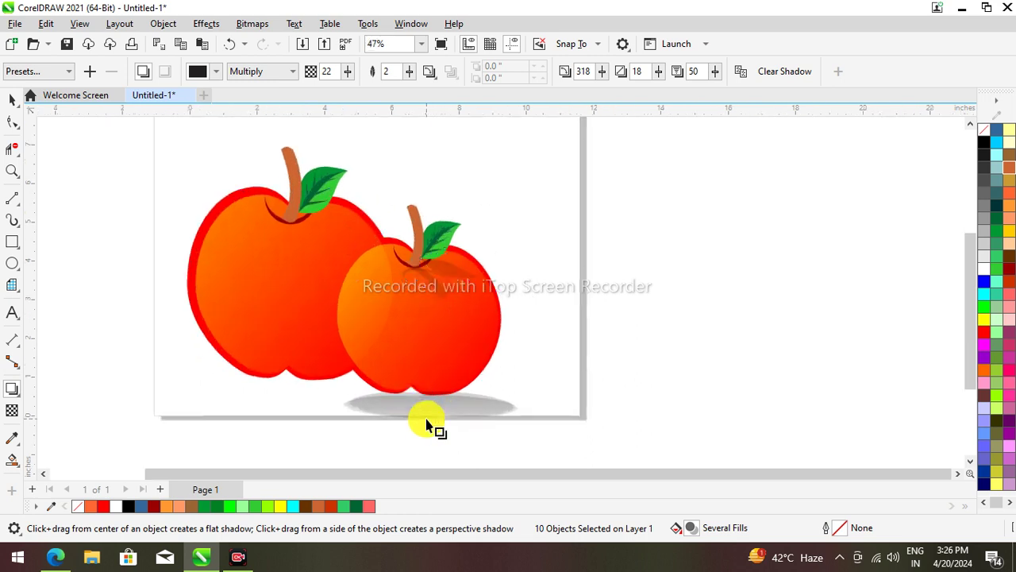
Give the larger apple a Perspective Bottom Left drop shadow and flatten it into a thin ellipse beneath the fruit.
drag(294, 195, 286, 370)
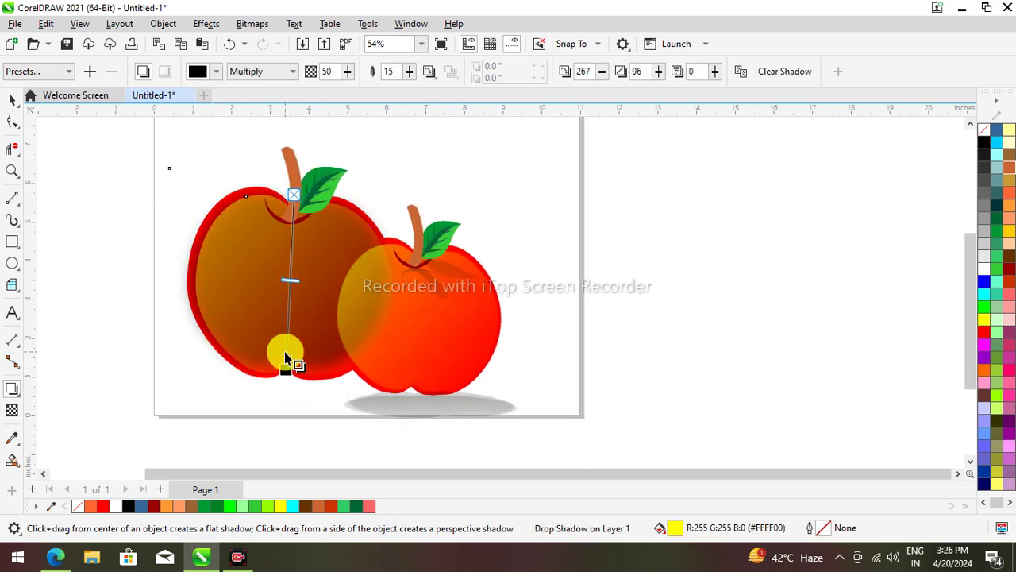
click(19, 64)
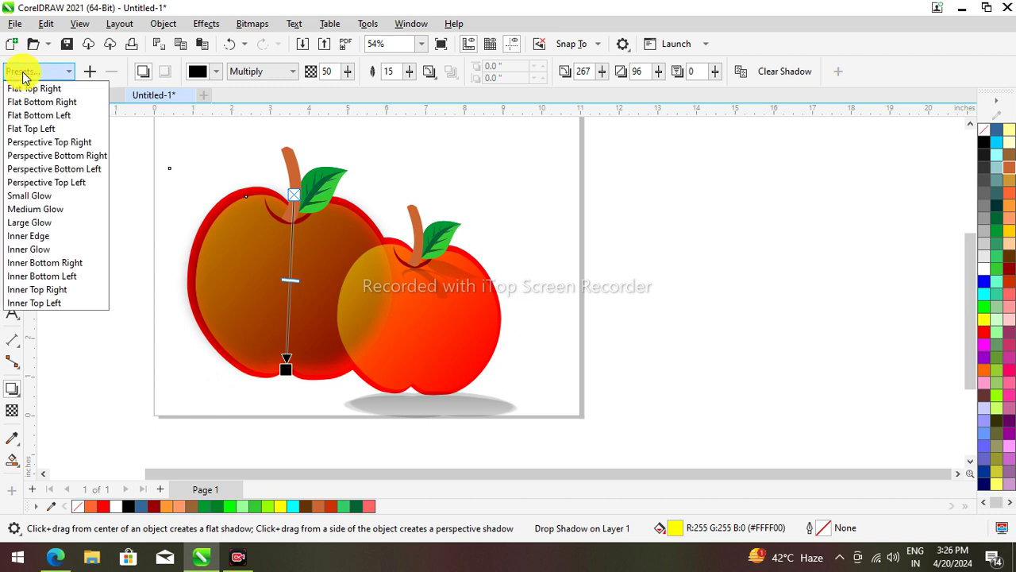
click(38, 167)
scroll(207, 451, down, 1)
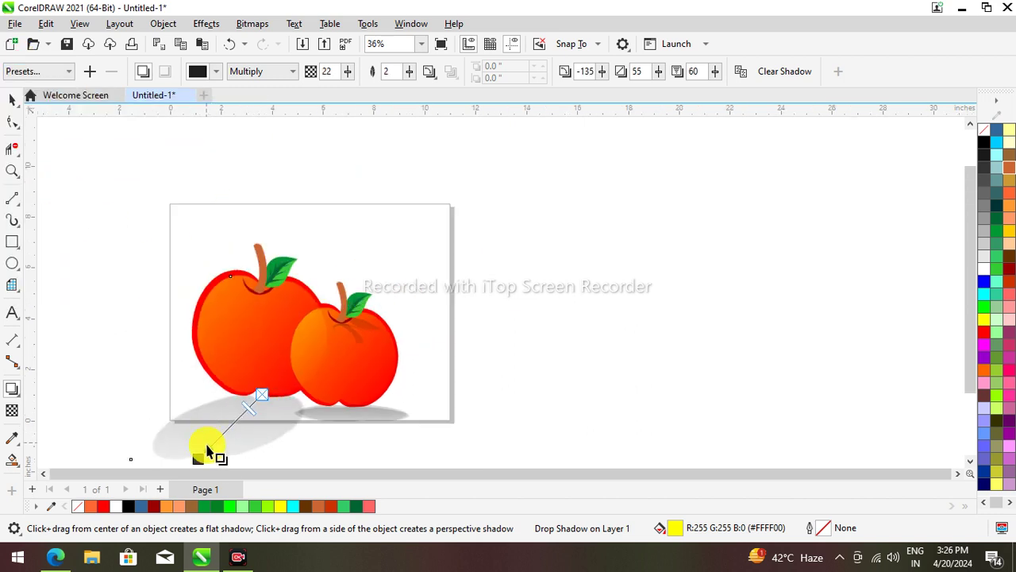
drag(198, 458, 244, 405)
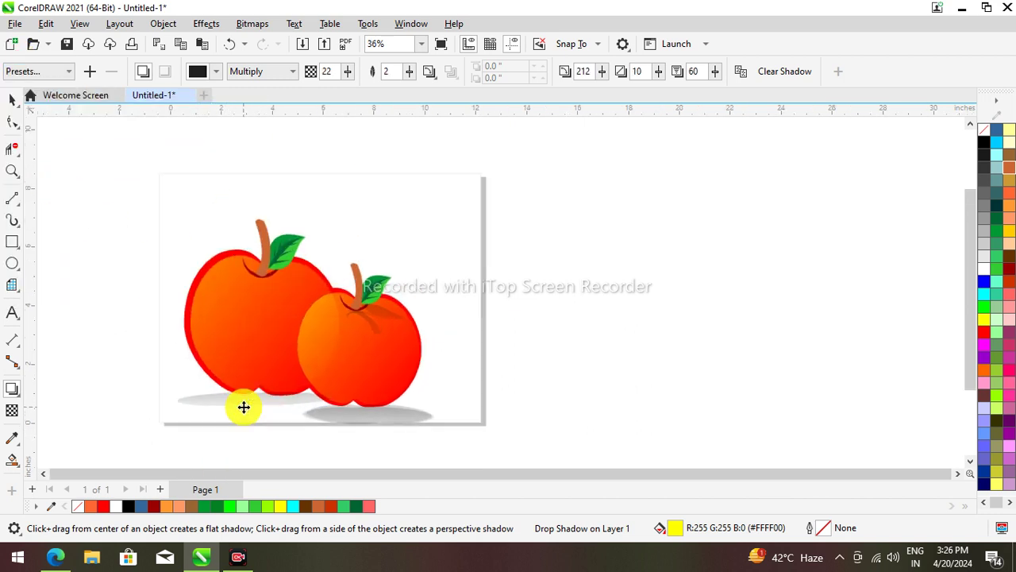
scroll(244, 404, up, 2)
scroll(253, 399, down, 1)
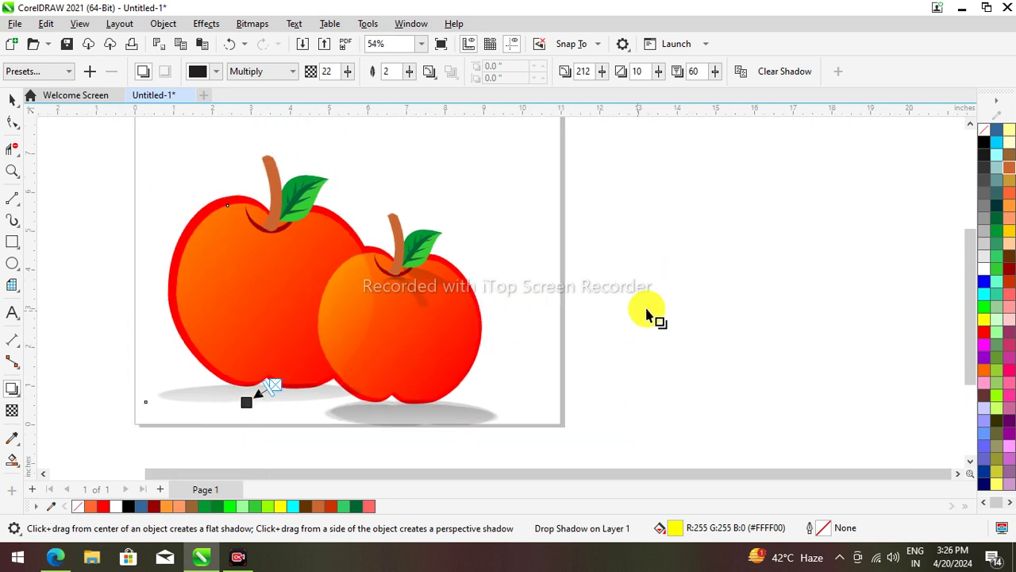
Fill the smaller apple's outer body shape with Ruby Red (#990000).
scroll(512, 291, up, 2)
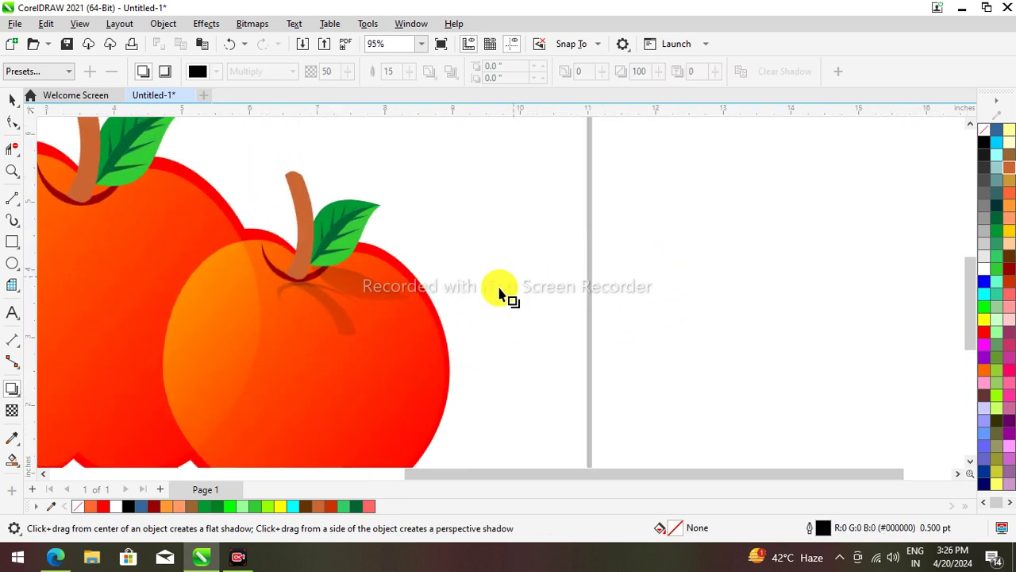
click(12, 98)
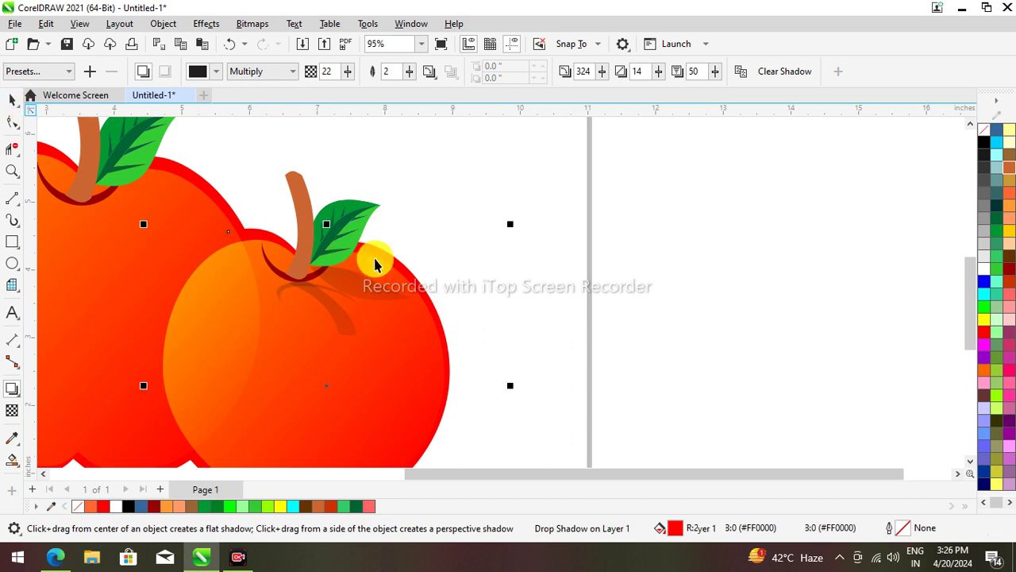
click(387, 258)
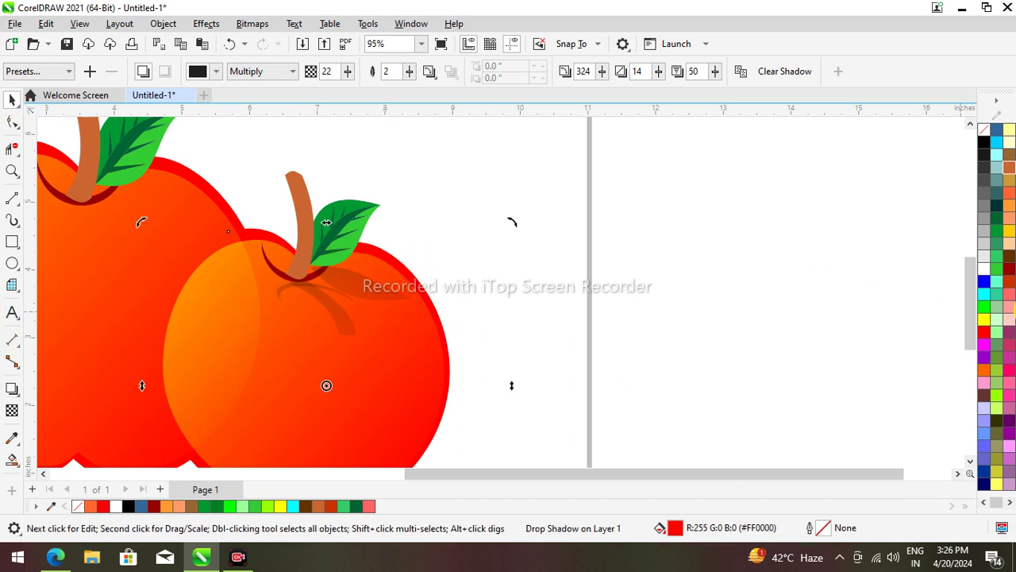
click(1007, 276)
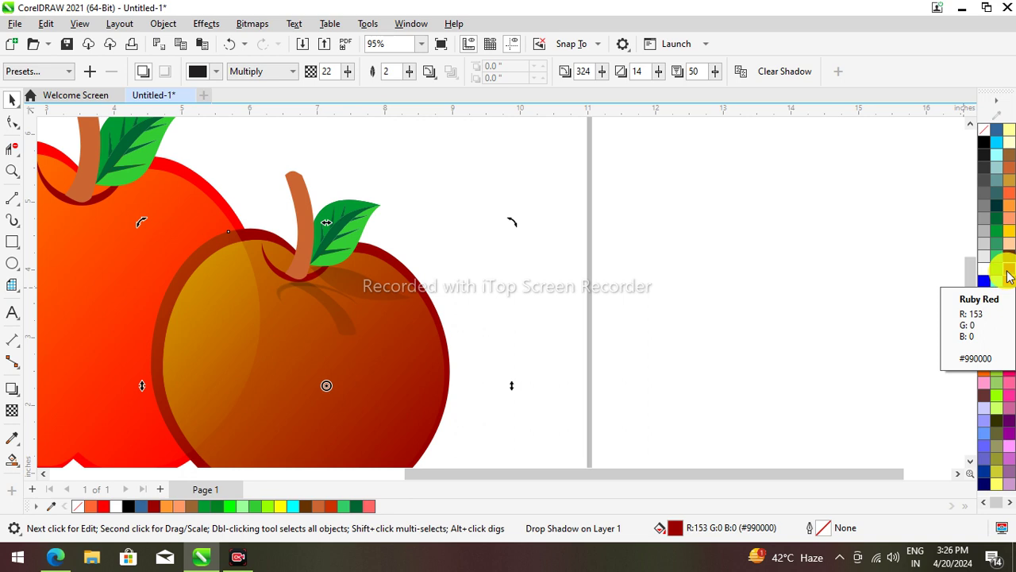
Recolor the semi-transparent highlight shape on the smaller apple to white (#FFFFFF).
click(290, 351)
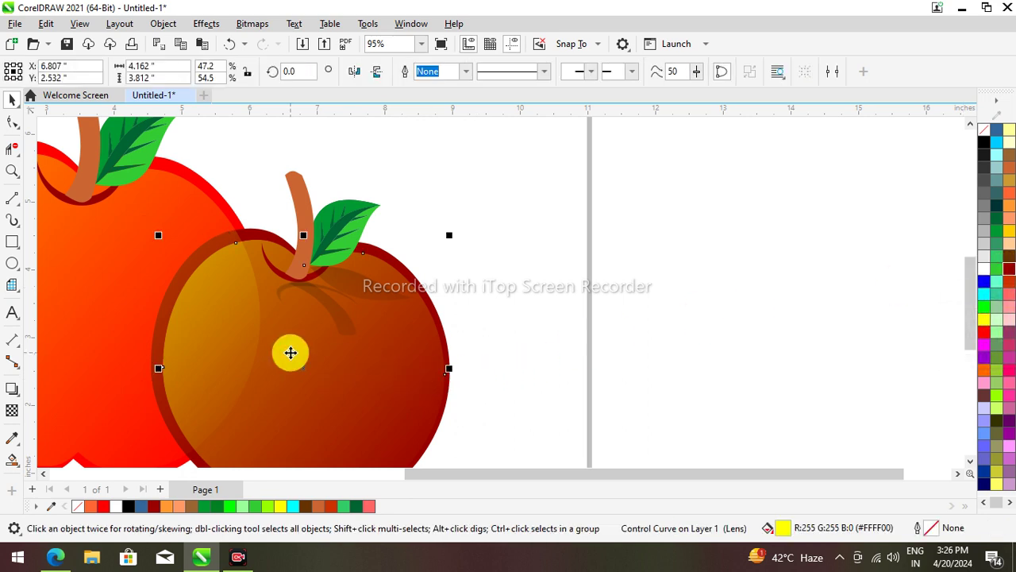
click(986, 273)
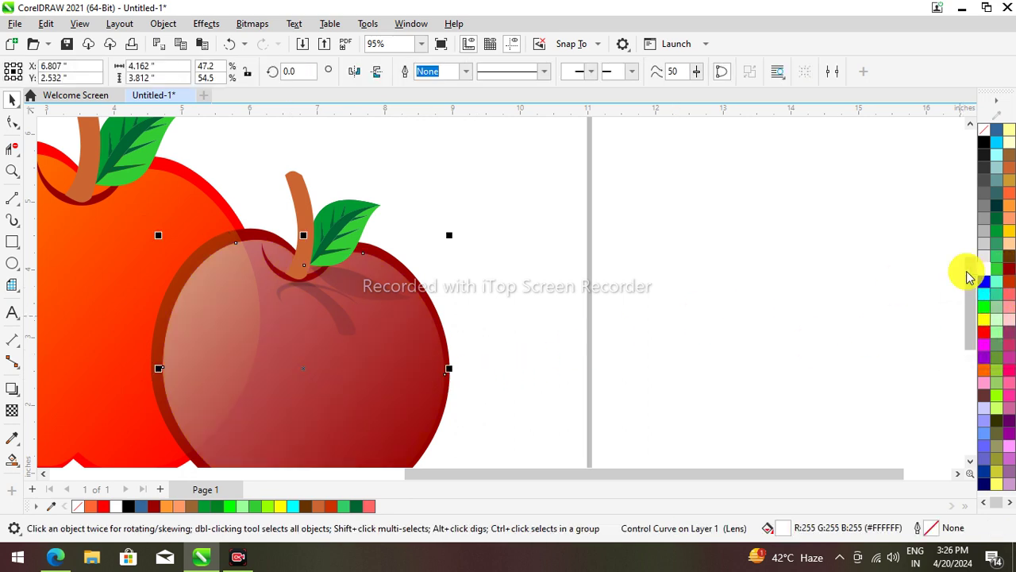
scroll(678, 327, down, 2)
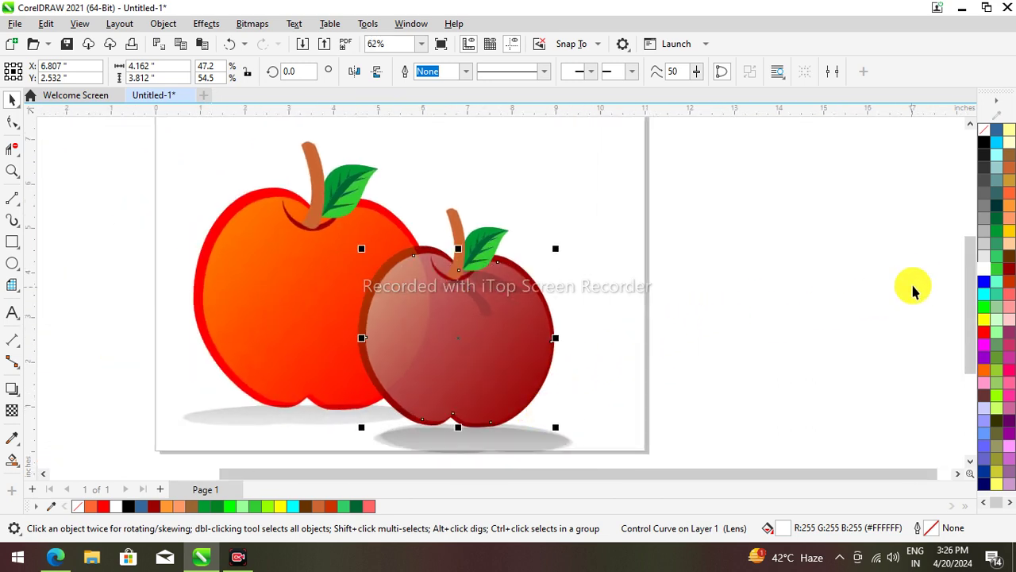
scroll(971, 317, up, 1)
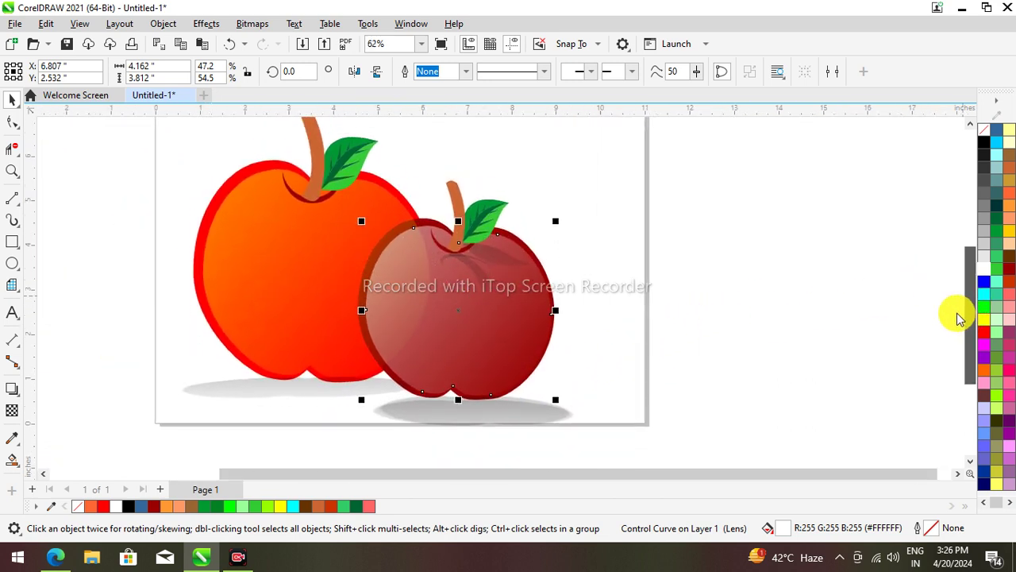
scroll(418, 263, up, 2)
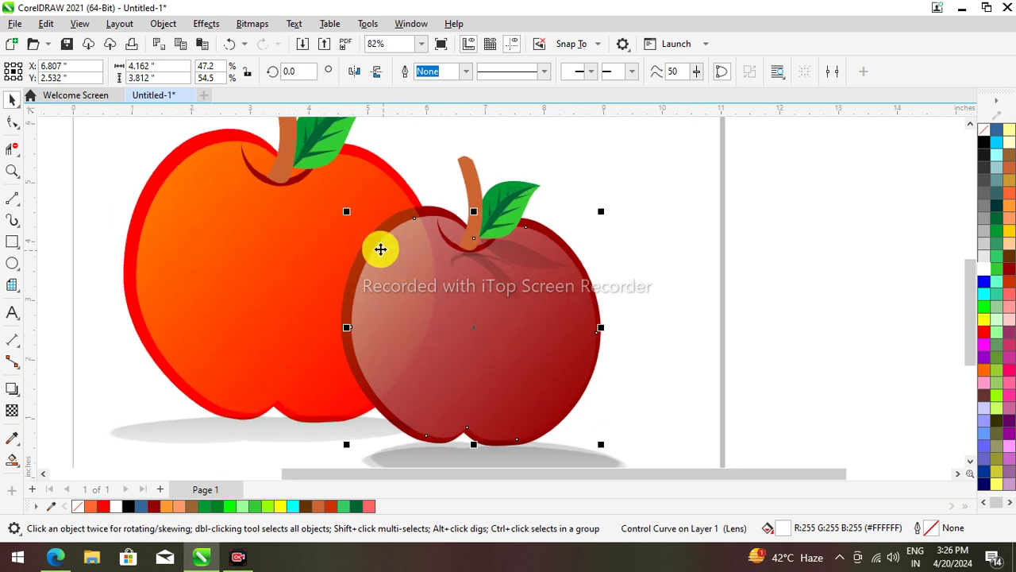
Select all parts of the smaller apple and bring them in front of the larger apple.
scroll(905, 247, down, 3)
click(585, 263)
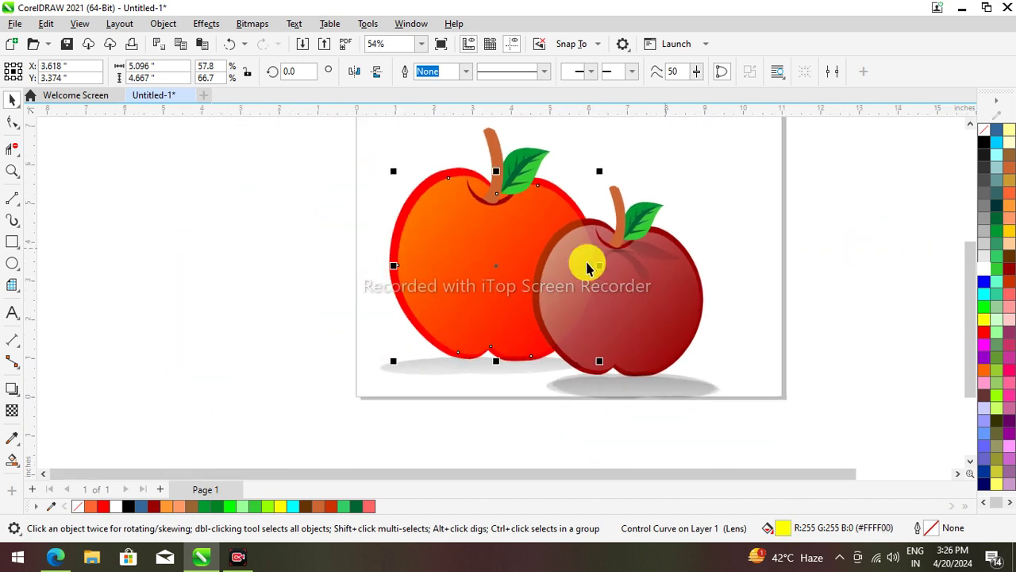
drag(868, 148, 526, 411)
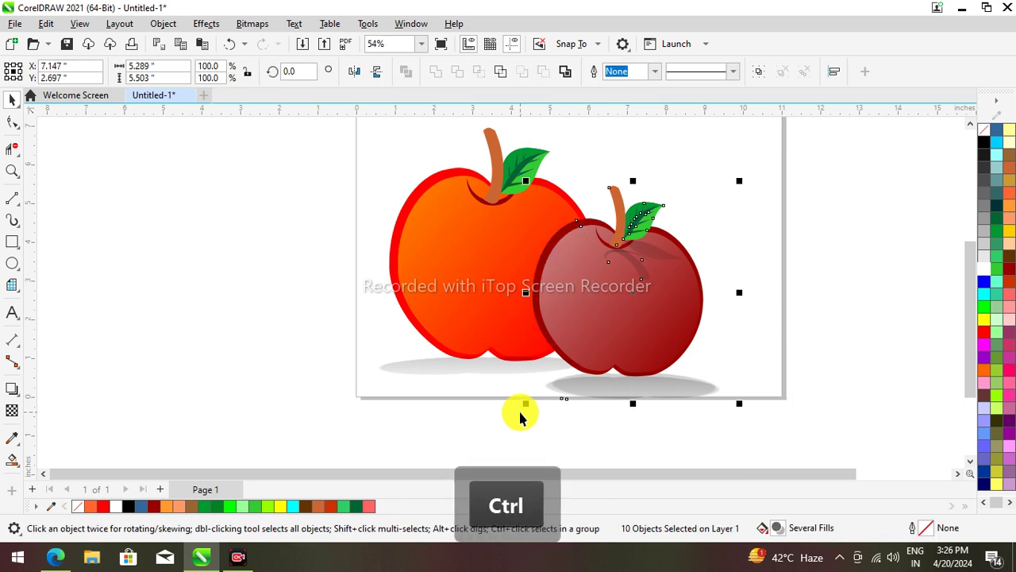
key(ctrl+Home)
scroll(532, 351, up, 1)
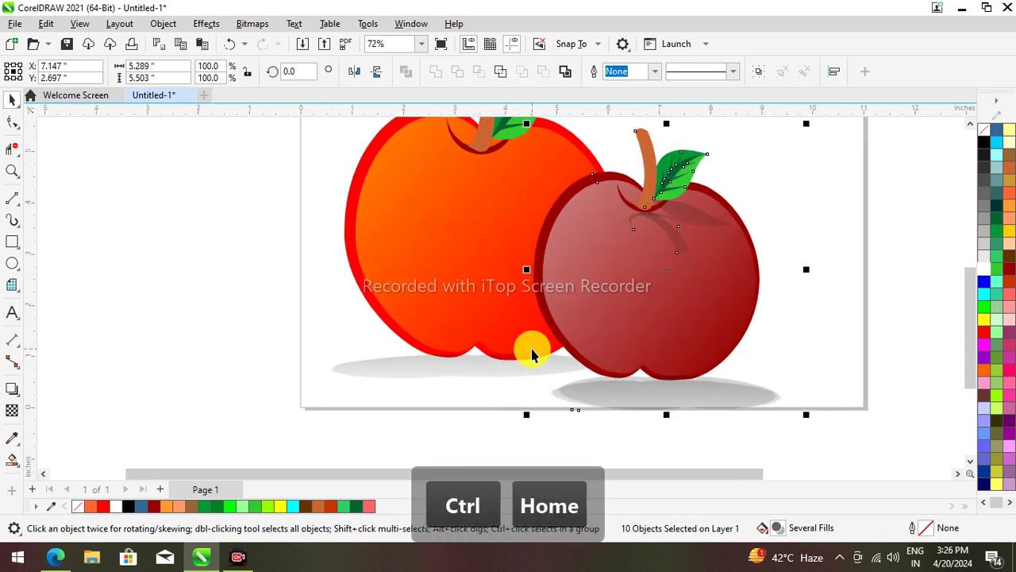
scroll(537, 354, down, 2)
click(777, 252)
Adjust the gradient transparency of the smaller apple's white highlight so it starts beyond the upper left and fades out near the fruit's center.
scroll(778, 251, up, 2)
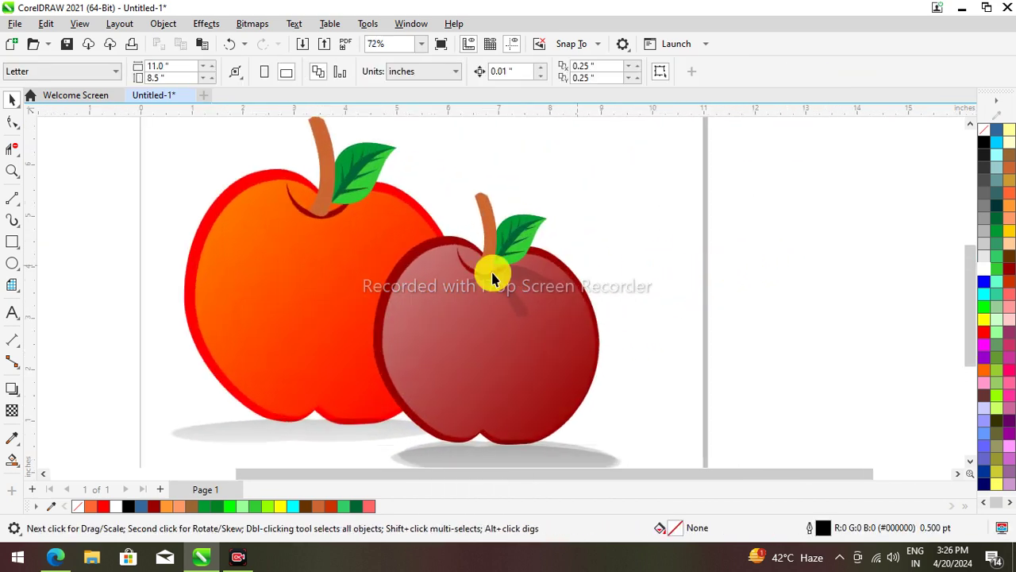
click(382, 302)
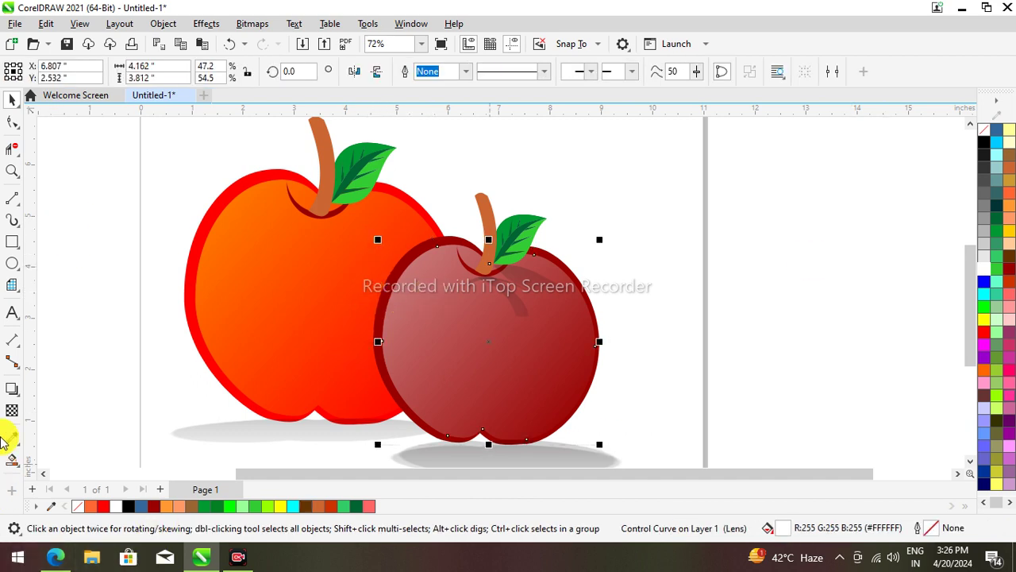
click(11, 411)
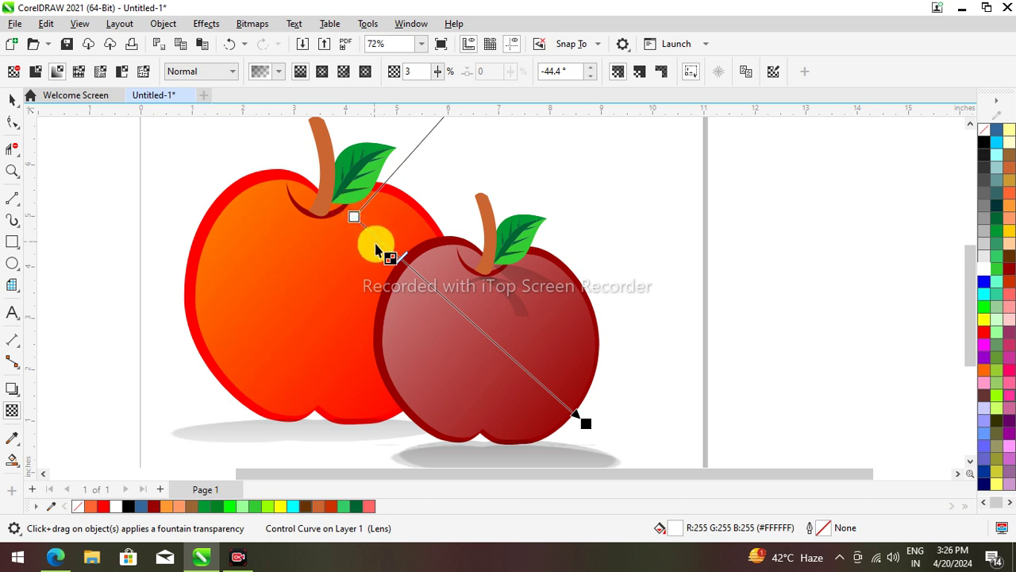
drag(587, 424, 503, 364)
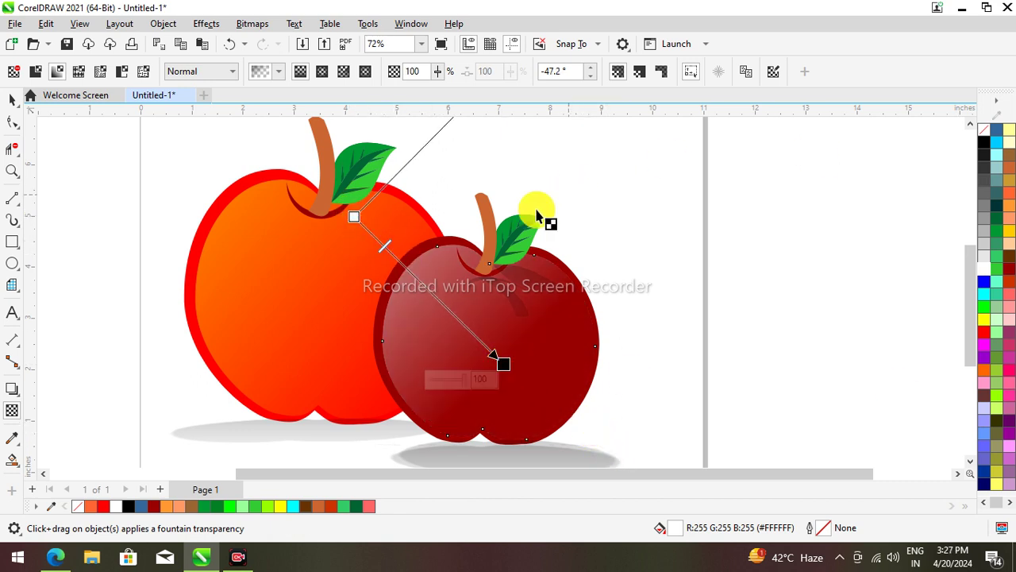
drag(355, 217, 288, 141)
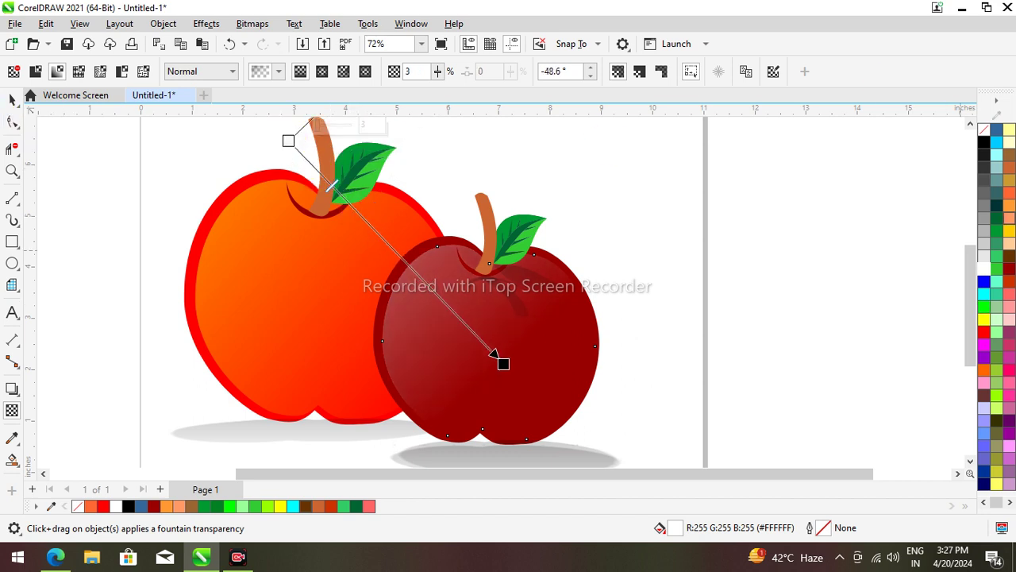
click(9, 102)
click(154, 163)
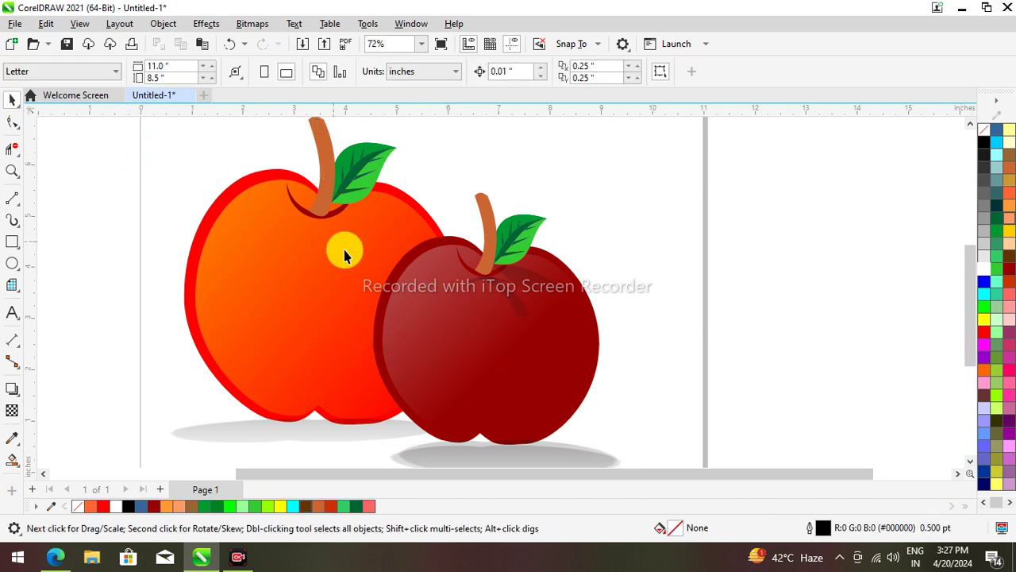
Adjust the gradient transparency of the larger apple's yellow highlight so it starts well outside the upper left and fades out within the fruit.
click(300, 244)
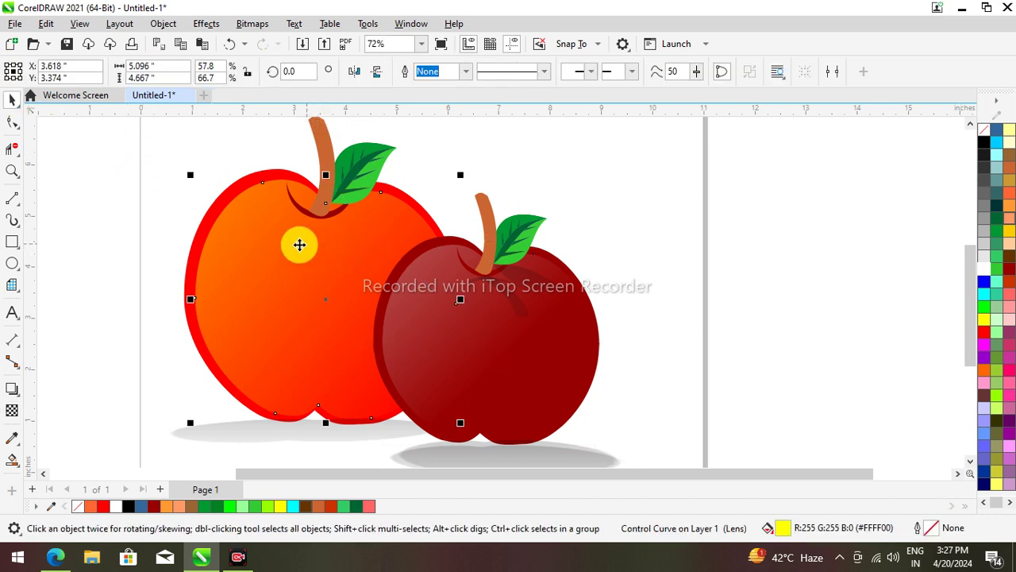
click(10, 410)
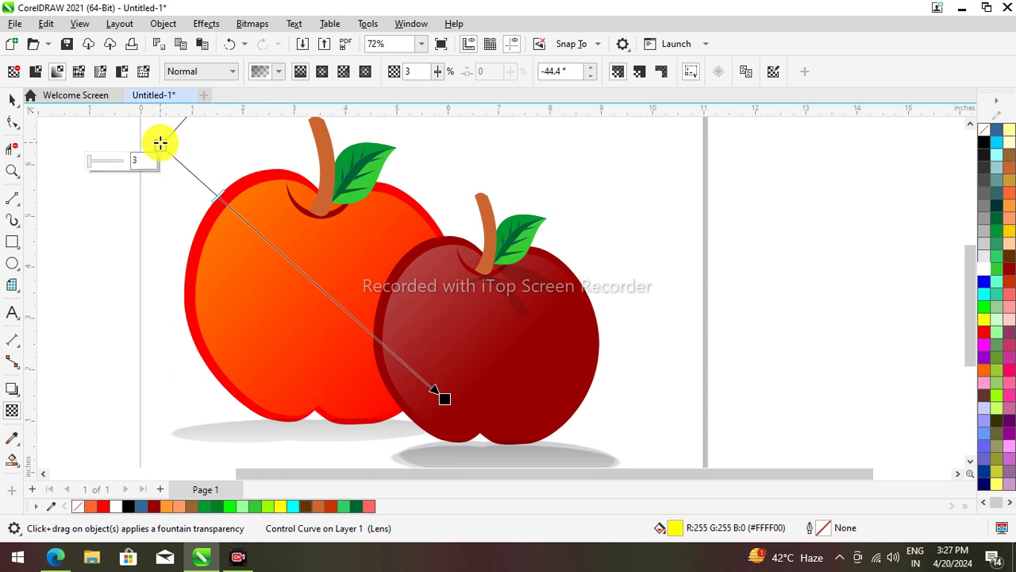
drag(160, 143, 85, 113)
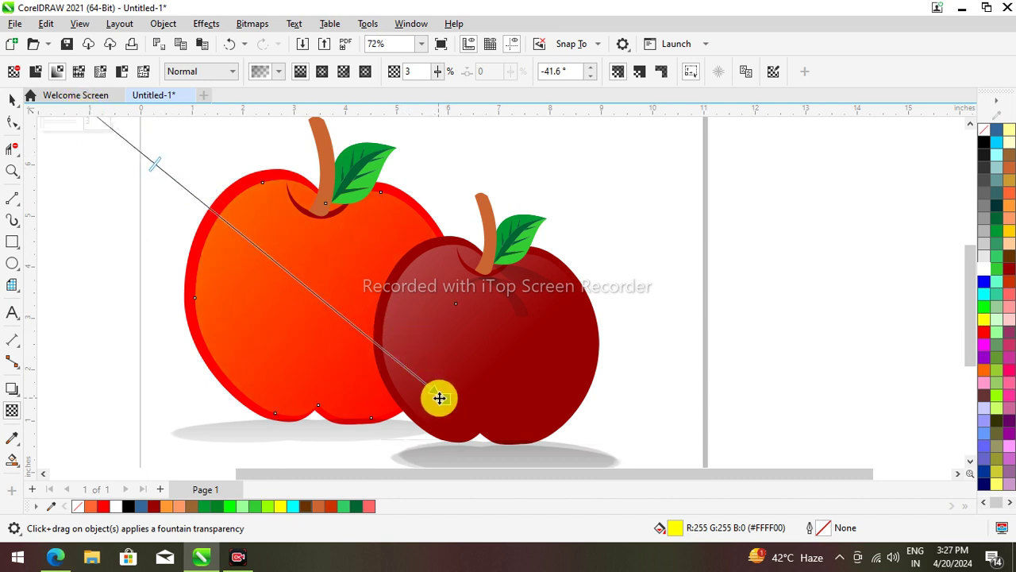
drag(446, 399, 349, 340)
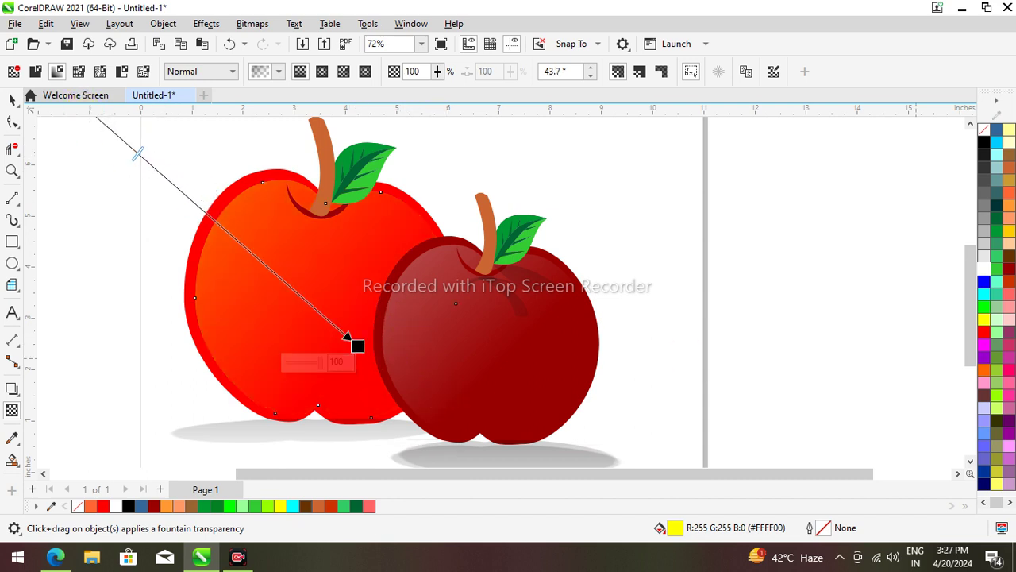
click(12, 98)
scroll(347, 258, down, 3)
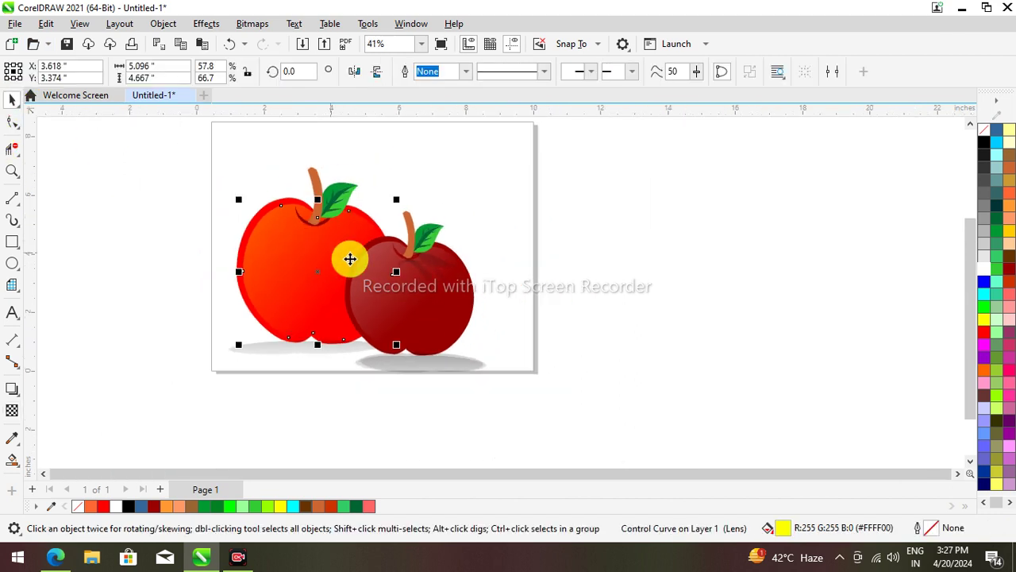
click(680, 255)
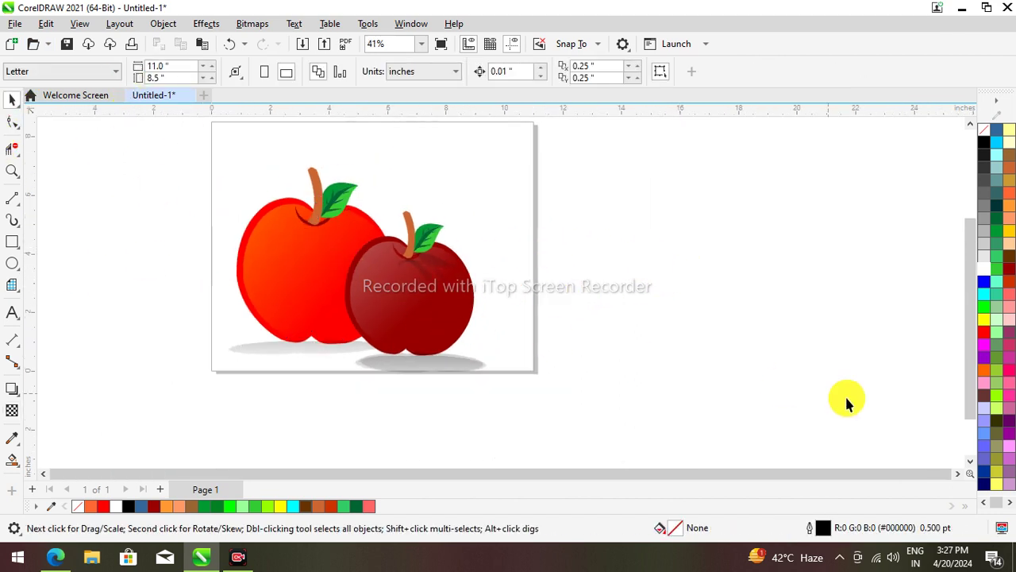
Draw a blue (#0000FF) background rectangle of about 11.11 by 8.51 in over the page and send it behind the apples.
click(13, 390)
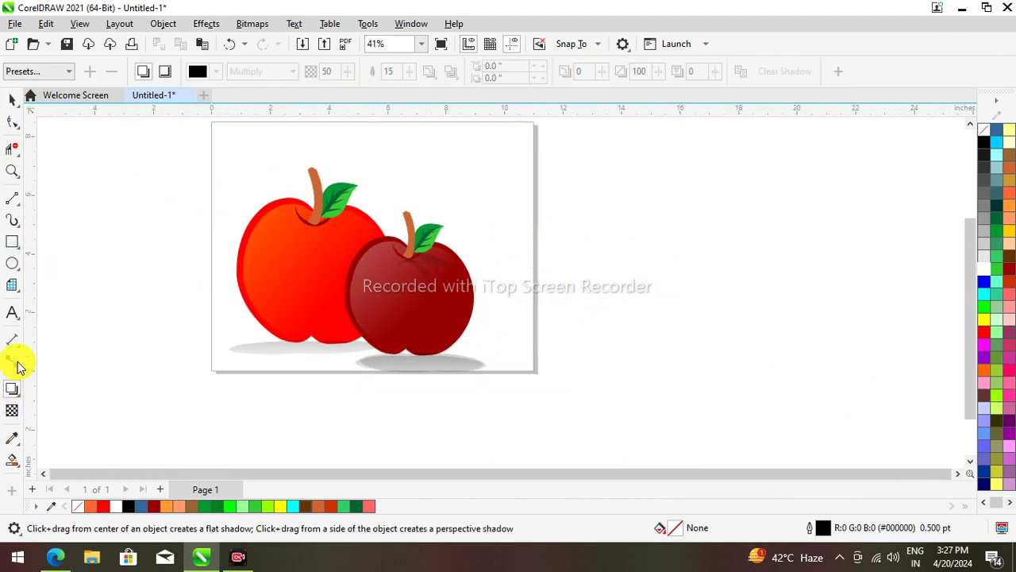
click(12, 242)
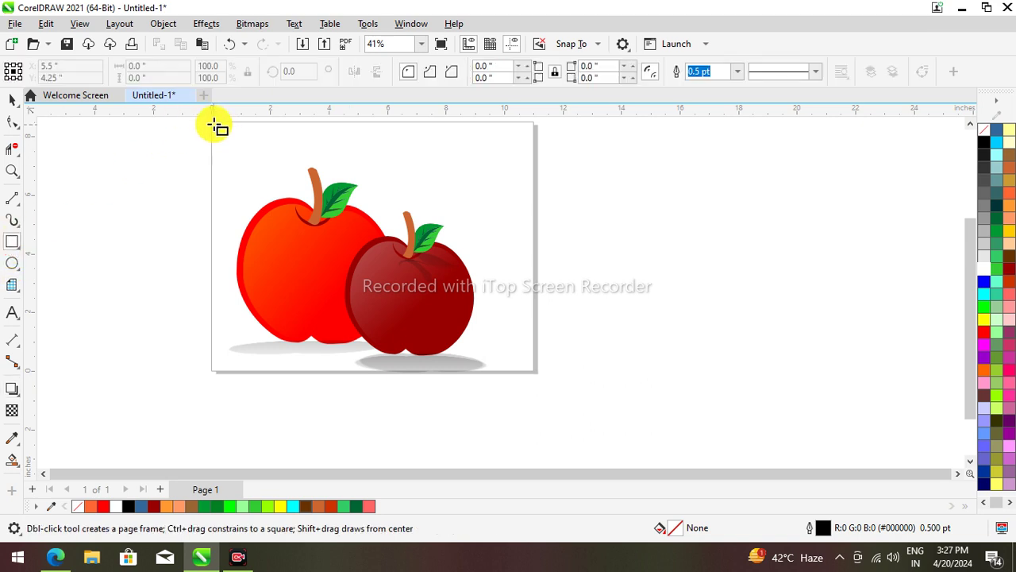
drag(213, 124, 537, 374)
key(F10)
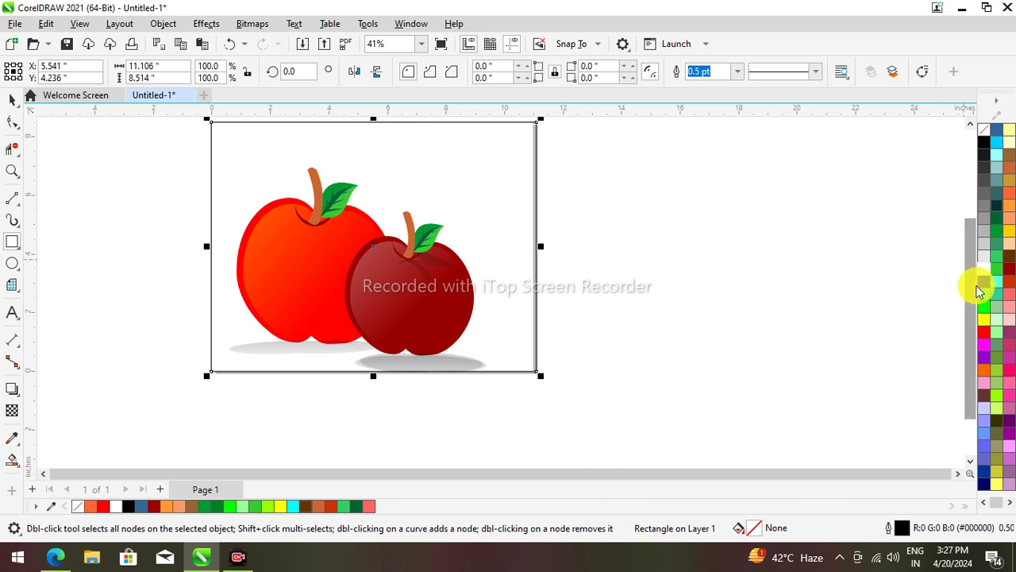
click(983, 281)
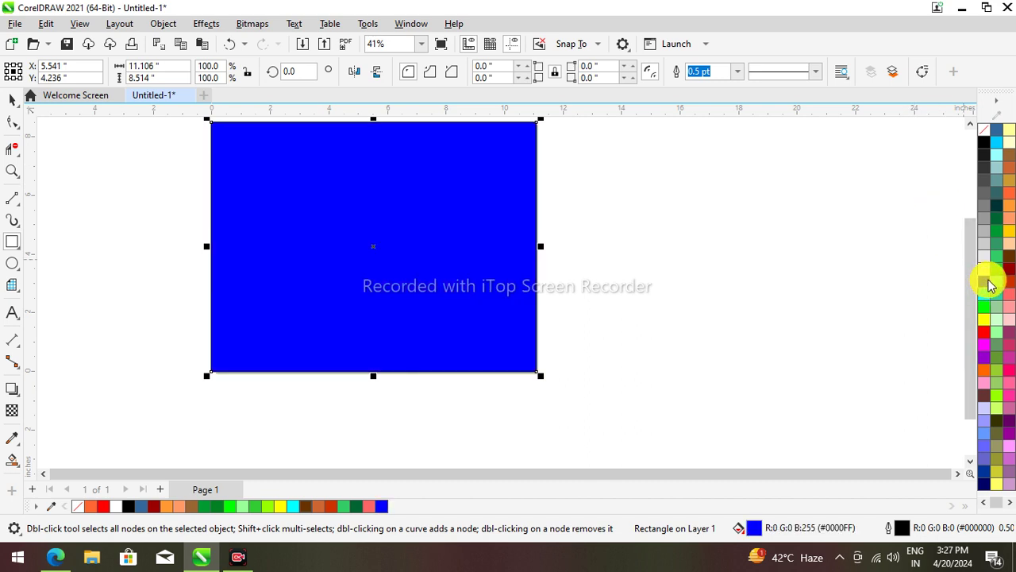
click(892, 73)
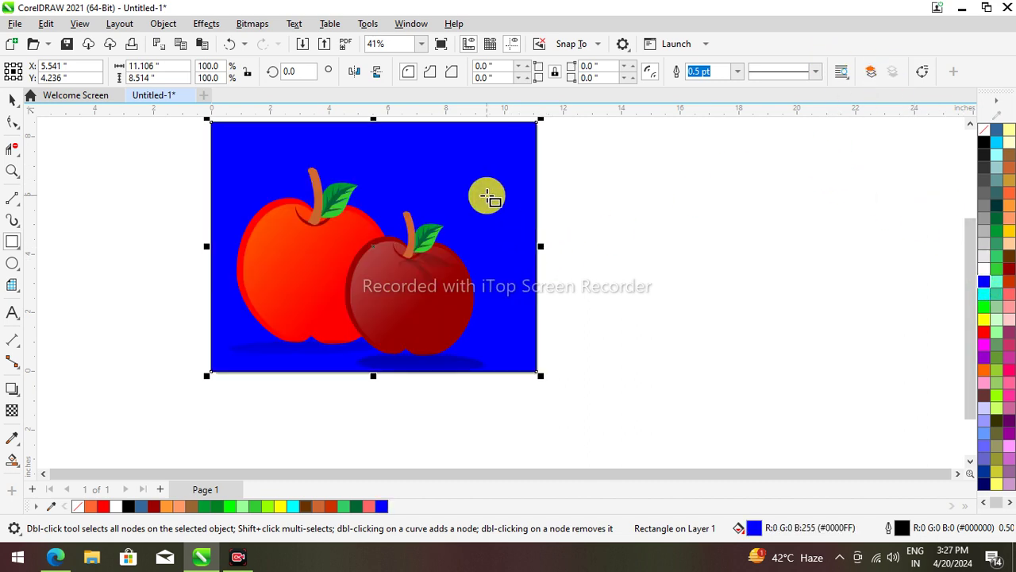
Recolor the background rectangle behind the apples with light gray (#E6E6E6).
click(12, 99)
click(445, 155)
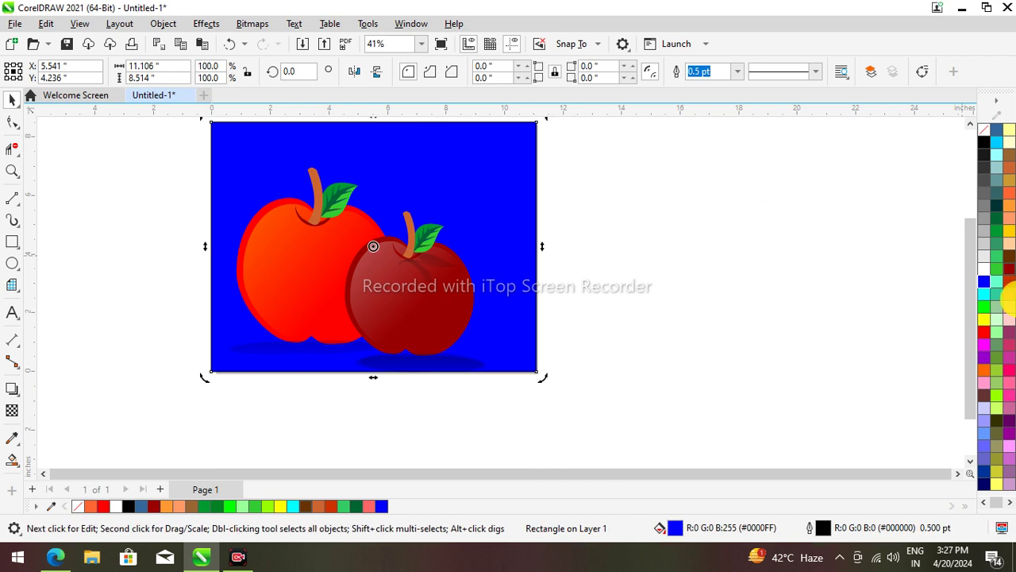
click(984, 256)
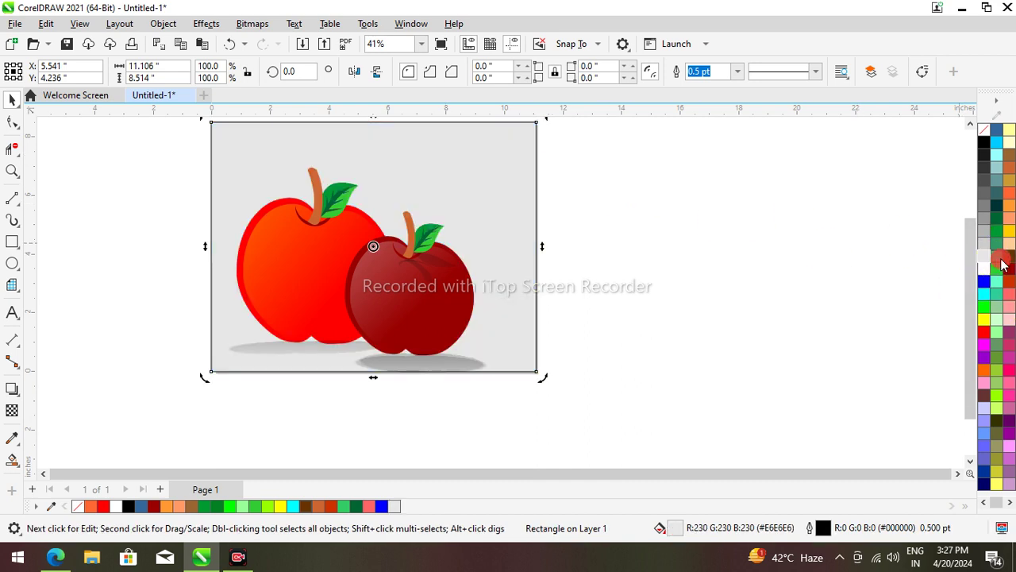
click(996, 264)
click(985, 258)
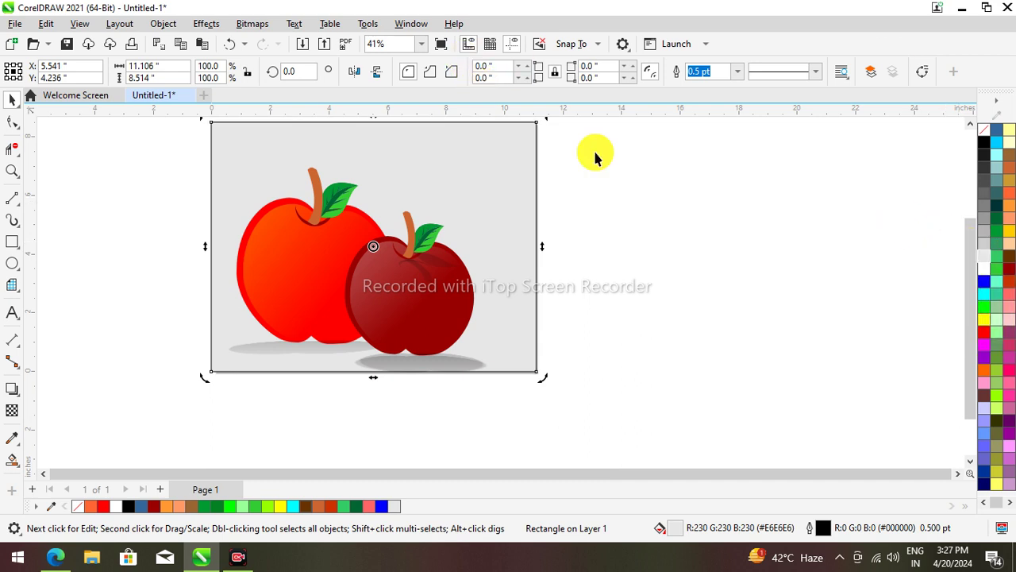
Round all four corners of the background rectangle with a radius of about 1.65 in and deselect it.
click(16, 124)
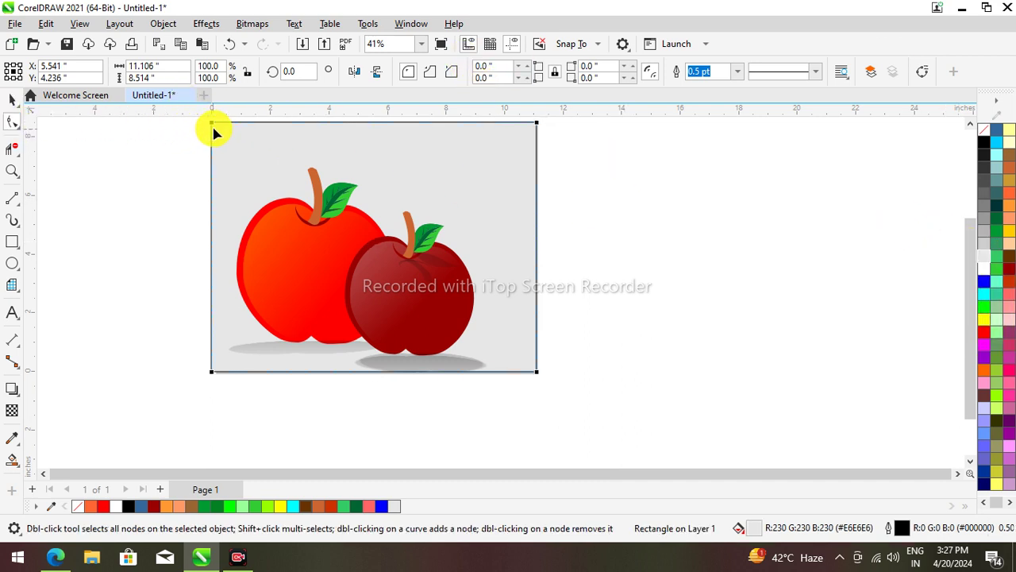
drag(210, 124, 260, 177)
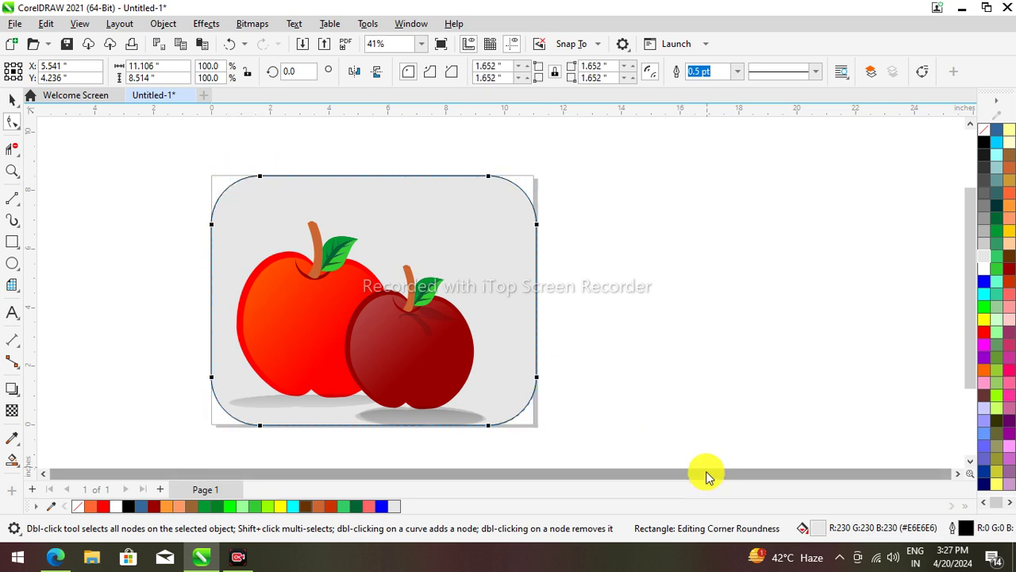
scroll(315, 391, up, 1)
scroll(315, 390, down, 1)
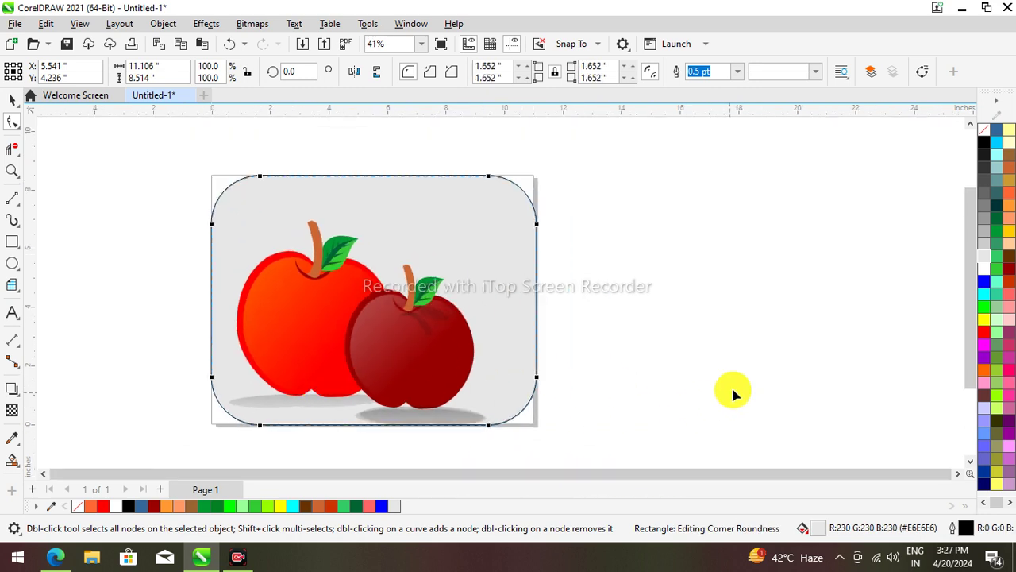
click(732, 392)
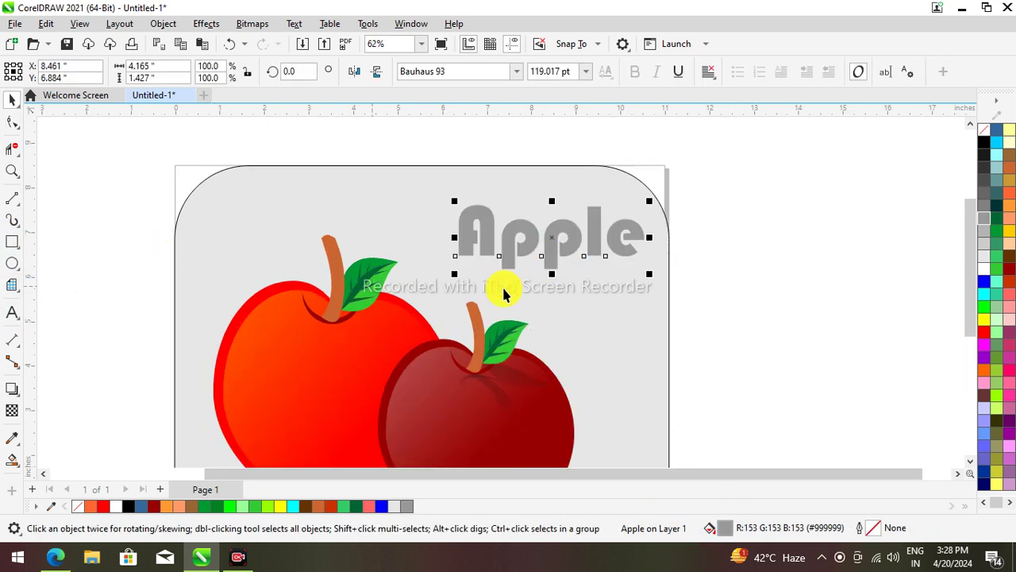
Duplicate the gray "Apple" text, fill the copy white, and position it slightly right of the original as a narrow offset.
click(508, 236)
key(ctrl+d)
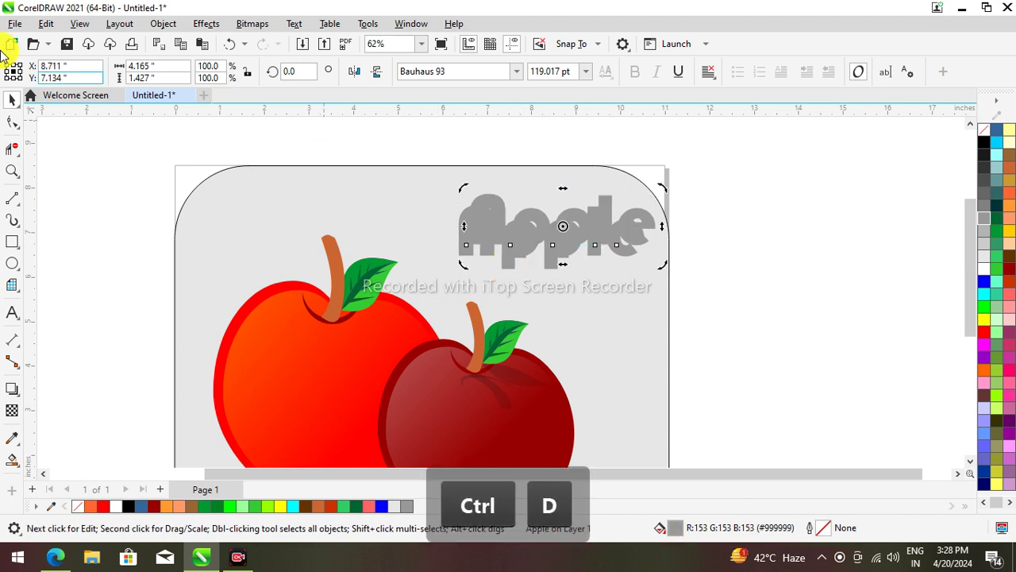
click(984, 268)
scroll(628, 265, up, 1)
scroll(516, 230, up, 1)
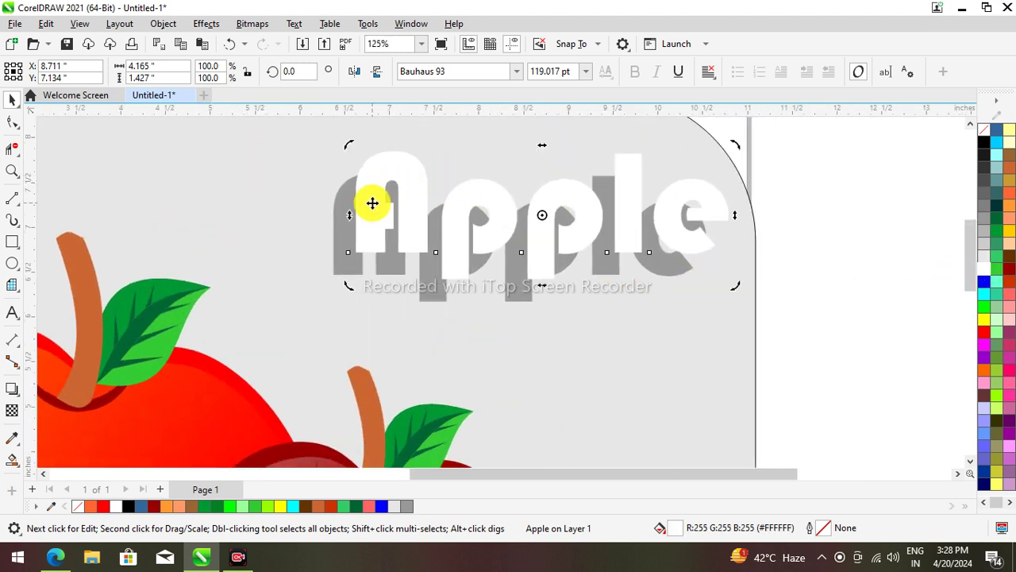
drag(370, 202, 356, 226)
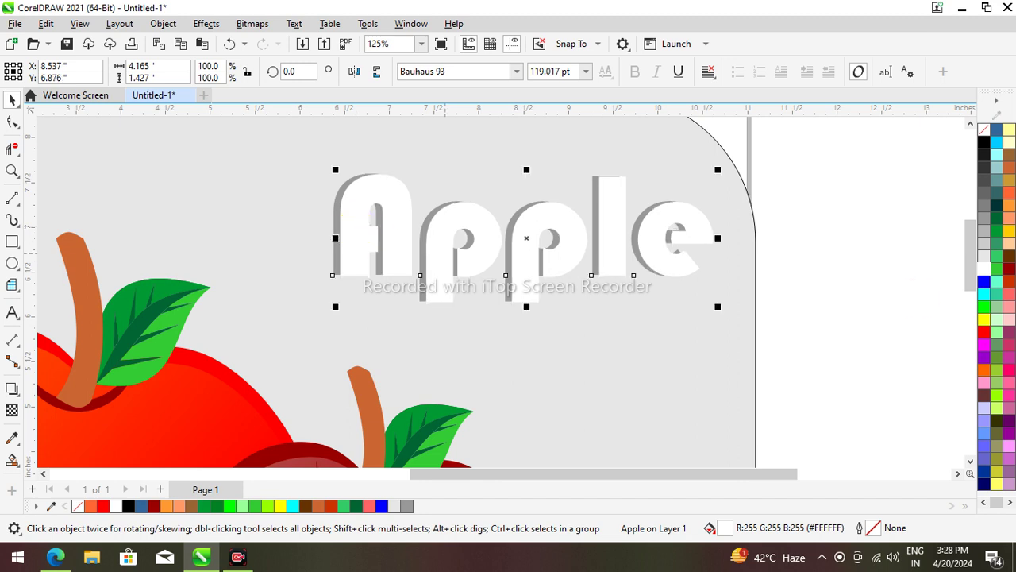
Blend the white "Apple" text with the gray copy behind it in 20 steps to form a soft raised edge.
click(17, 394)
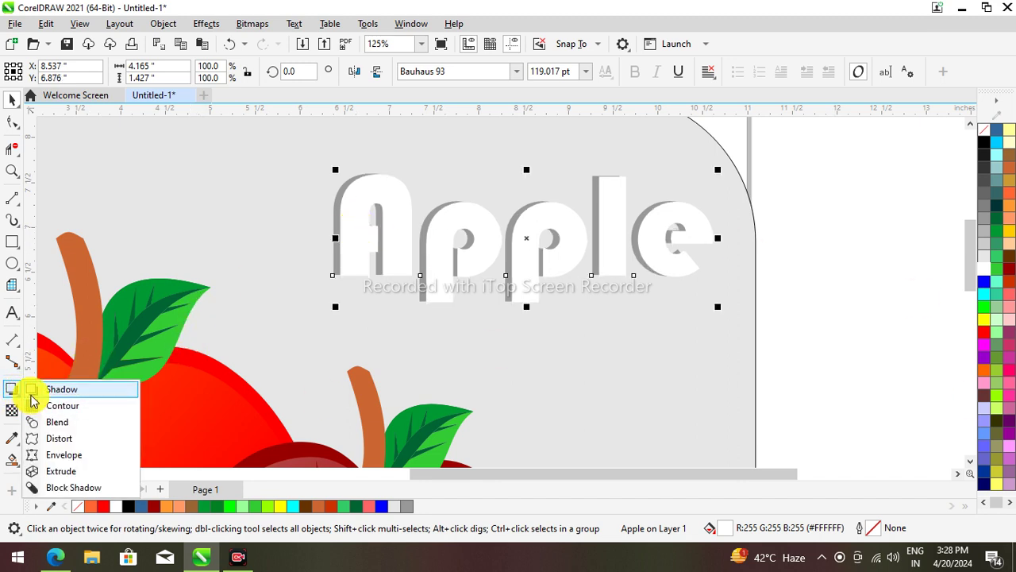
click(43, 424)
mouse_move(340, 277)
mouse_down()
mouse_move(329, 277)
mouse_move(352, 268)
mouse_up()
key(ctrl+z)
scroll(334, 278, up, 5)
scroll(336, 291, down, 2)
scroll(351, 267, down, 3)
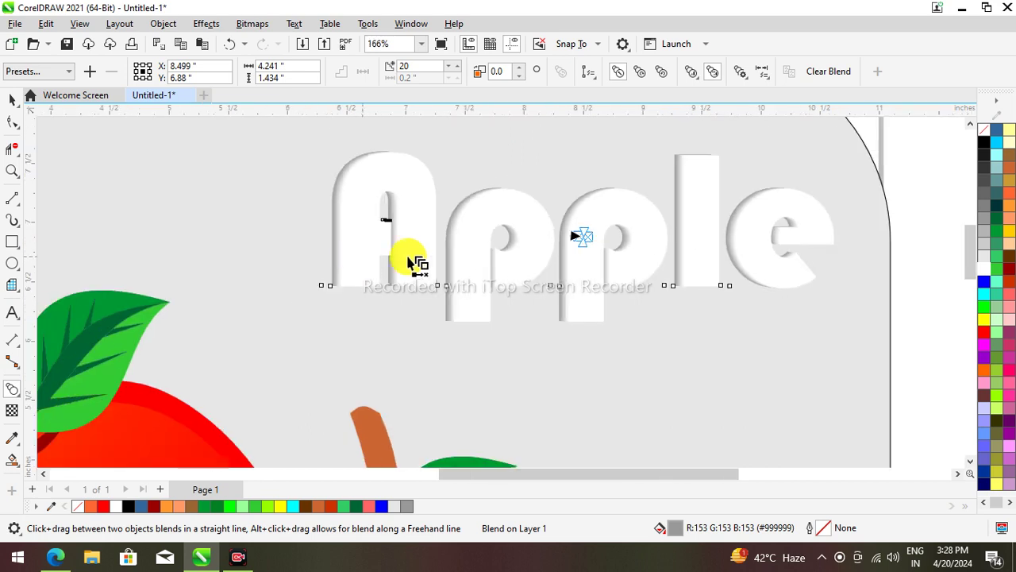
Give the blended "Apple" text a 1.5 pt outline in pale pinkish gray (RGB 217, 204, 204).
key(F12)
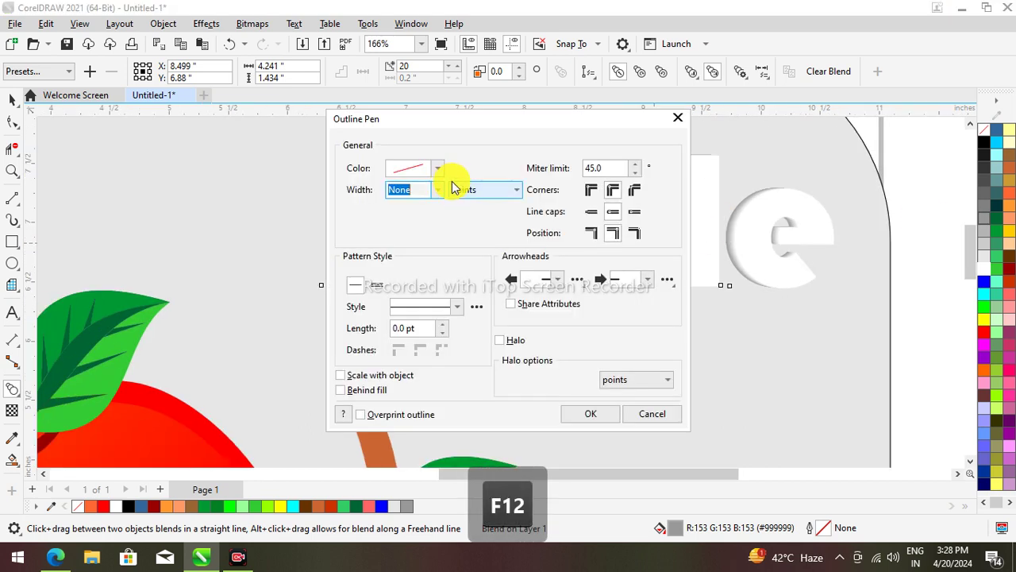
click(436, 193)
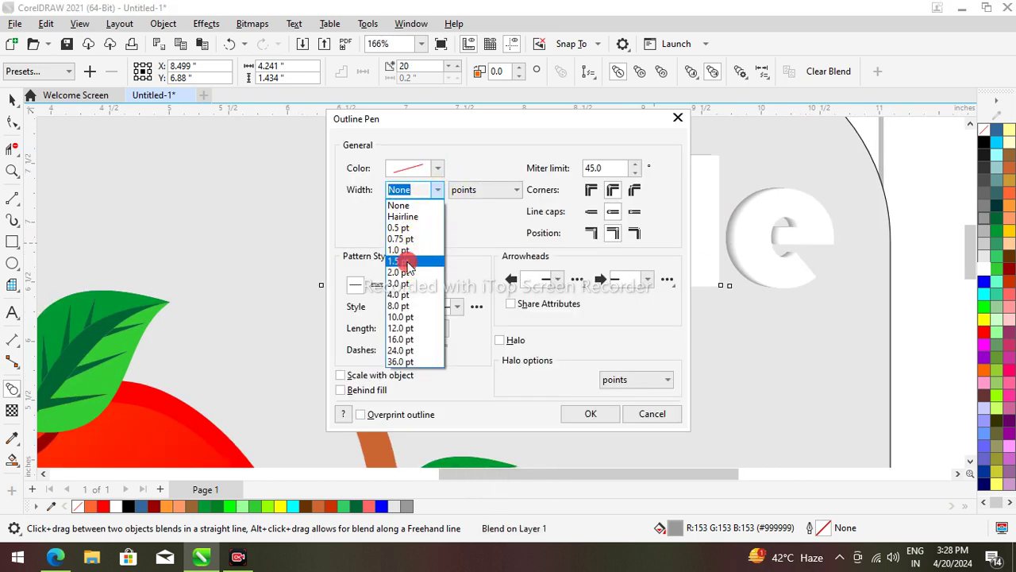
click(408, 262)
click(437, 169)
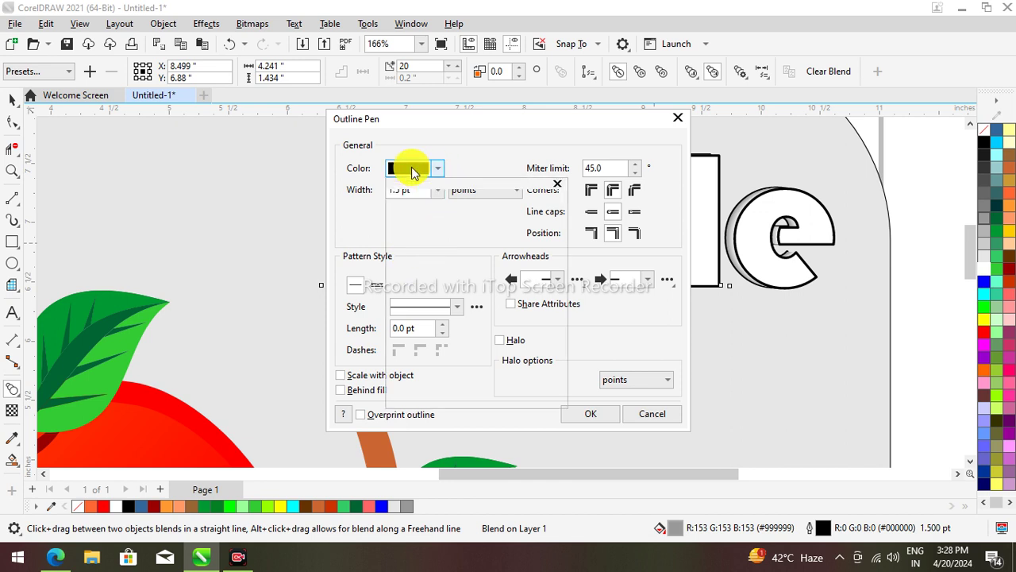
click(411, 246)
drag(412, 246, 403, 252)
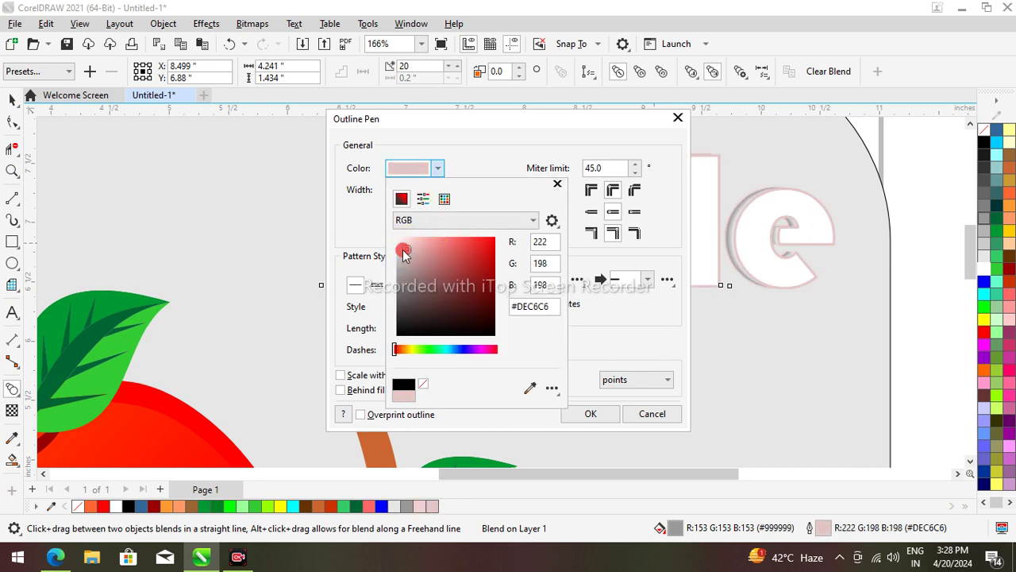
click(595, 414)
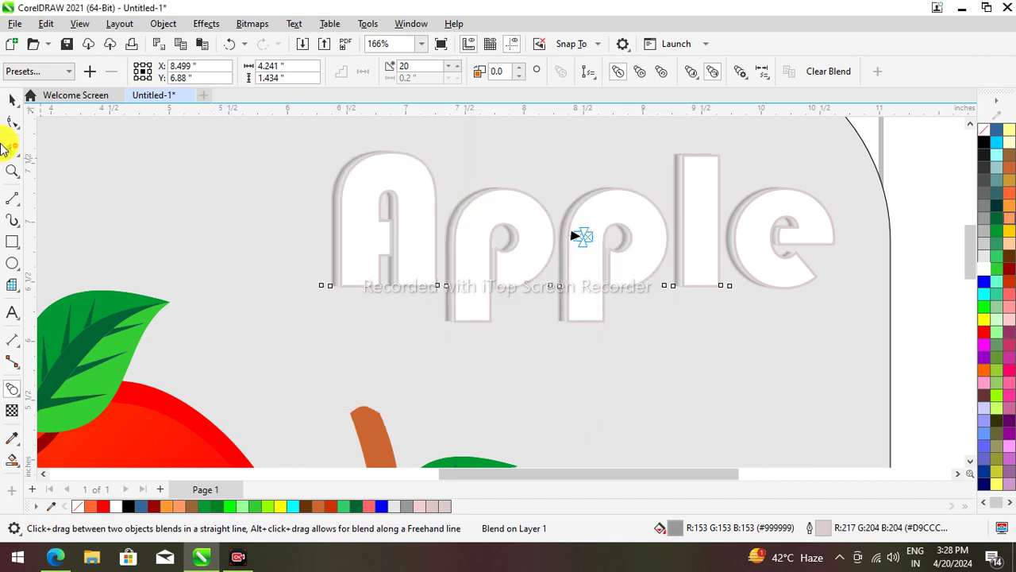
Apply a clockwise color progression to the "Apple" text blend and deselect it.
click(639, 73)
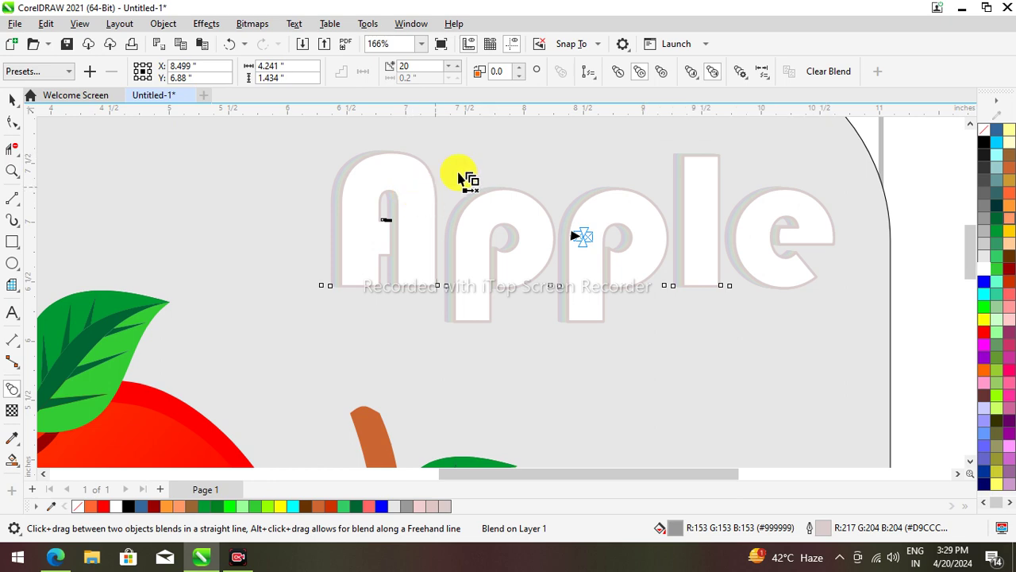
click(12, 99)
scroll(334, 191, down, 2)
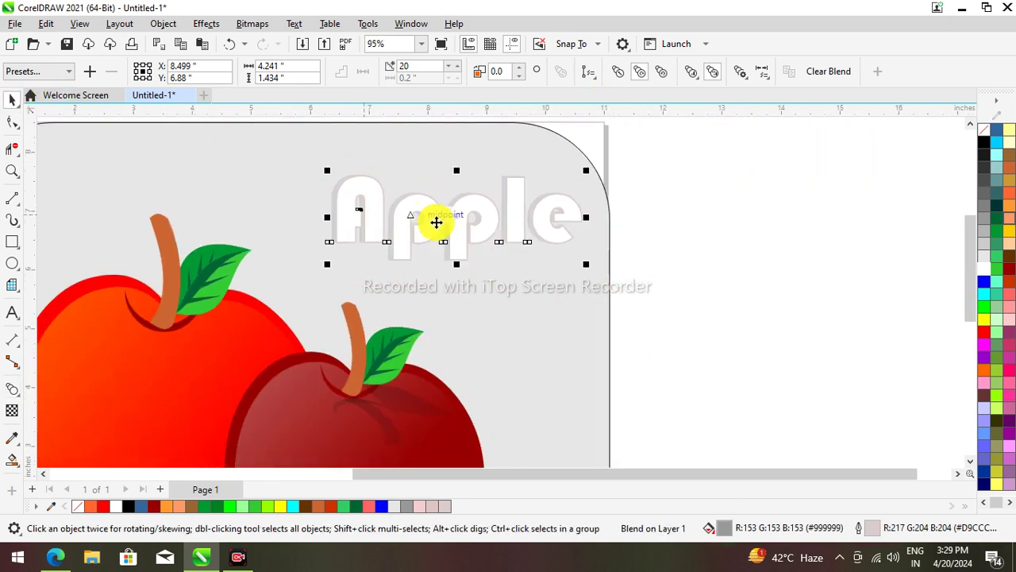
scroll(433, 222, up, 3)
scroll(430, 224, up, 1)
scroll(431, 222, down, 5)
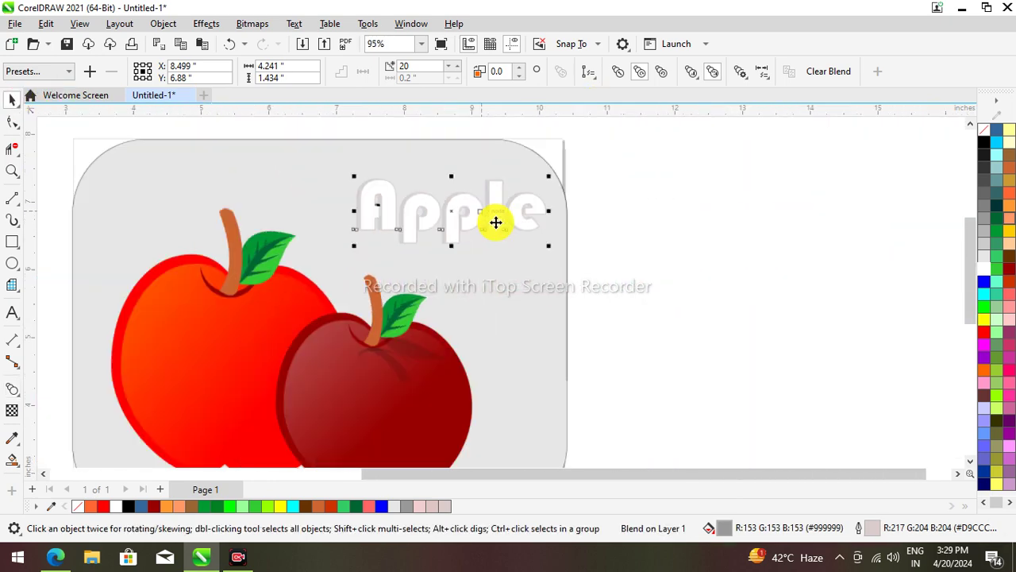
click(755, 213)
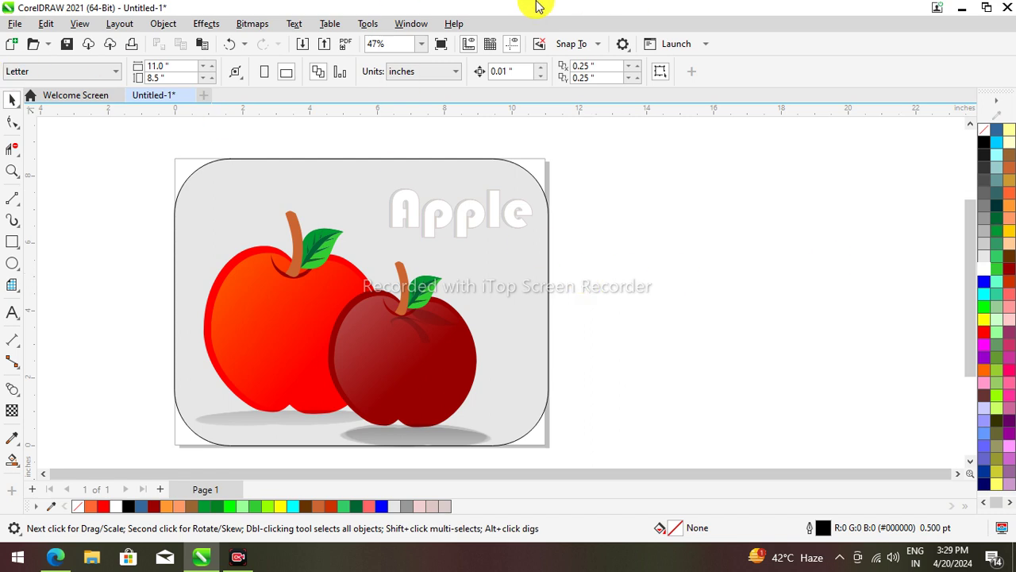
Try cyan, green, dark green, gray and pale green fills on the rounded background, settling on pale pink (RGB 255, 204, 204).
click(71, 163)
click(221, 200)
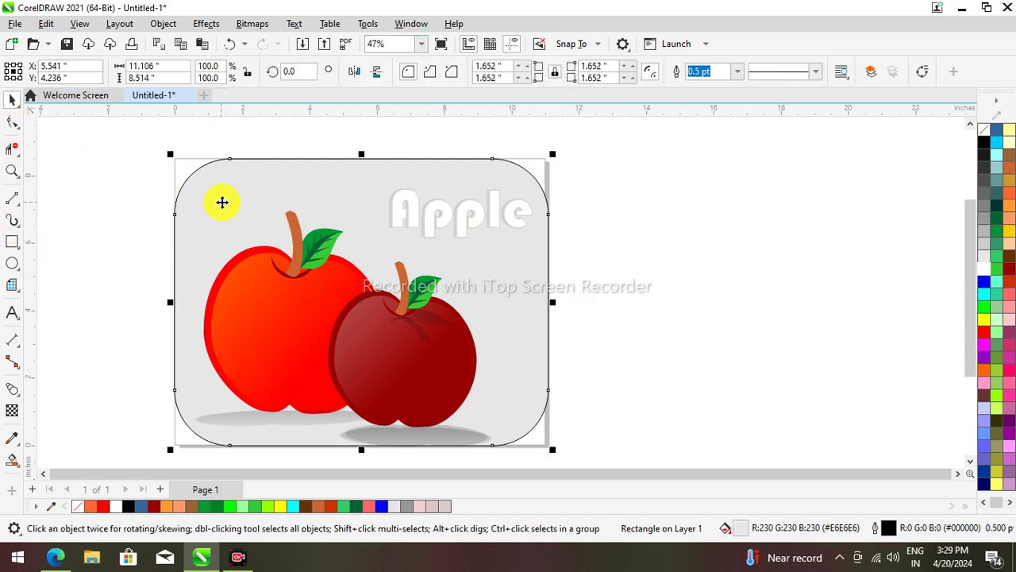
click(984, 282)
click(987, 298)
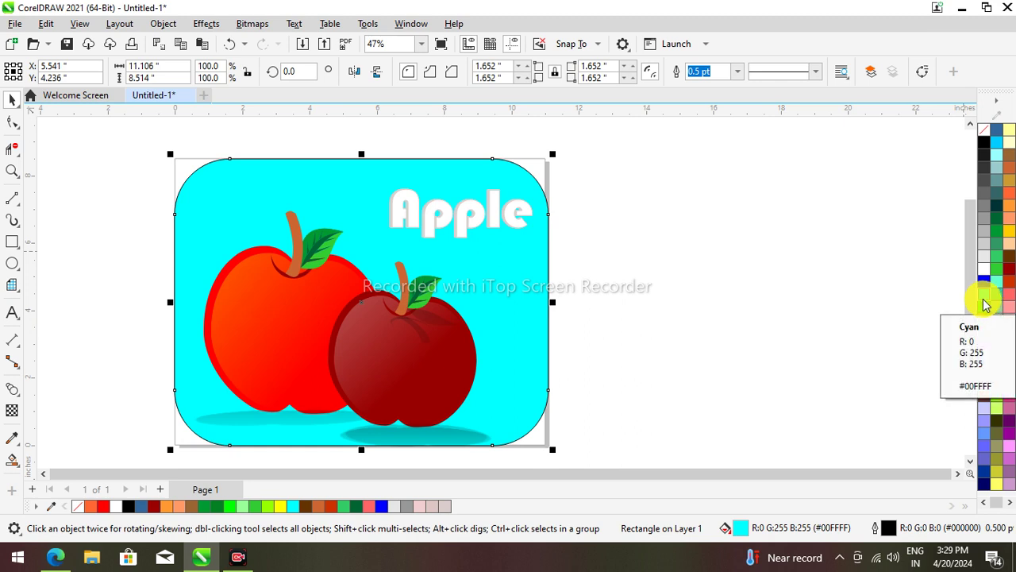
click(995, 265)
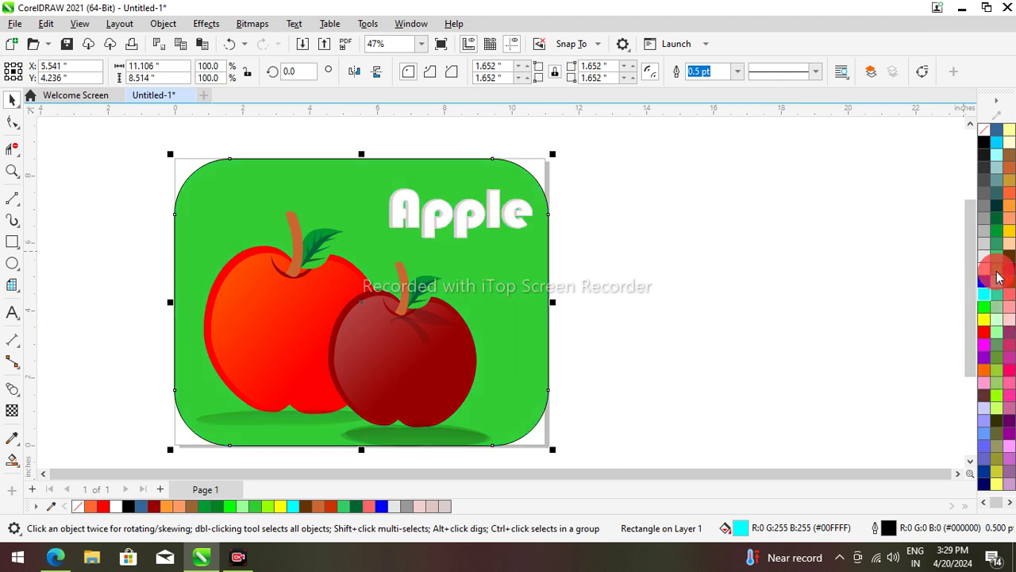
click(997, 223)
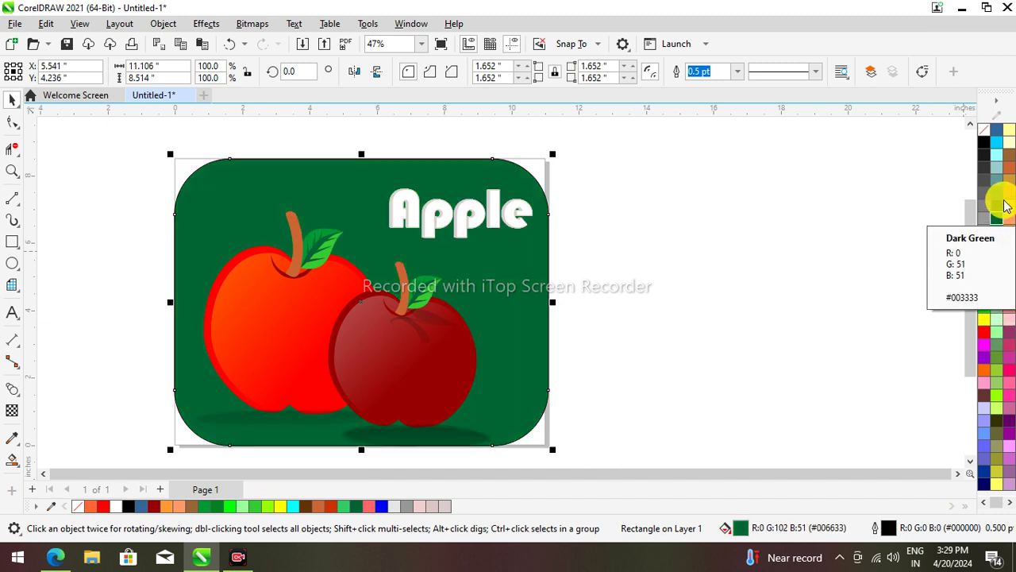
click(995, 208)
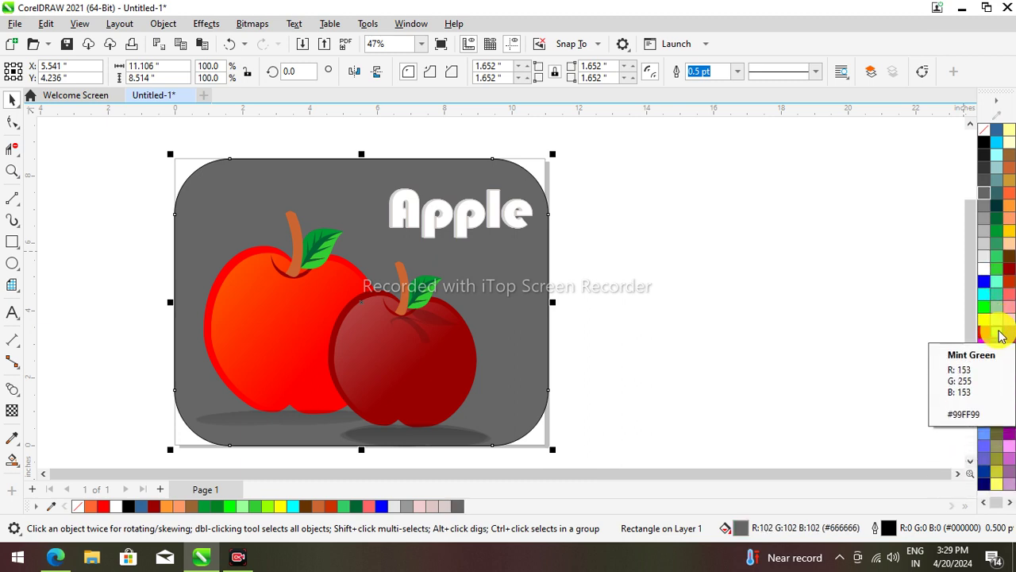
click(1000, 336)
click(1001, 325)
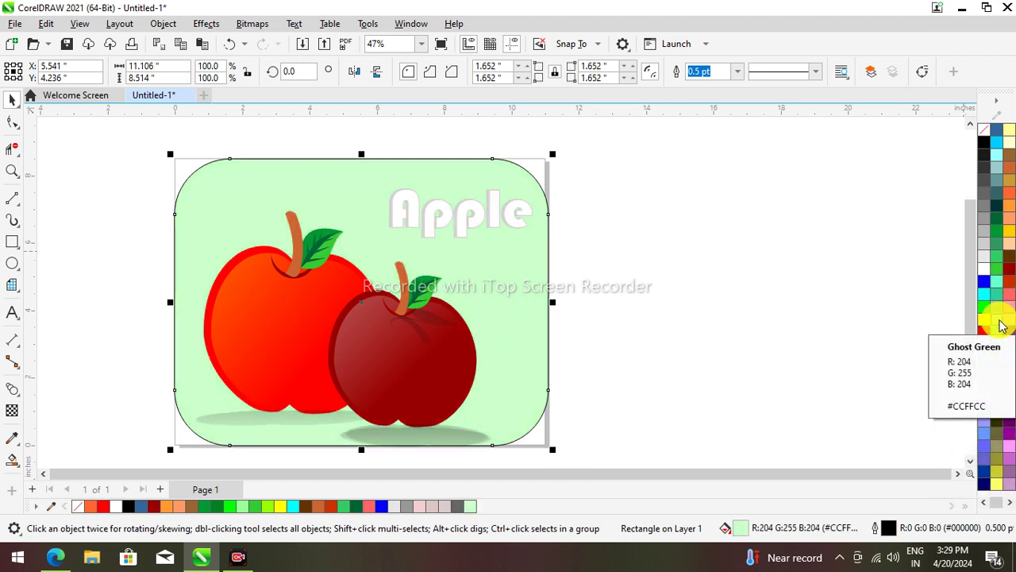
click(1007, 326)
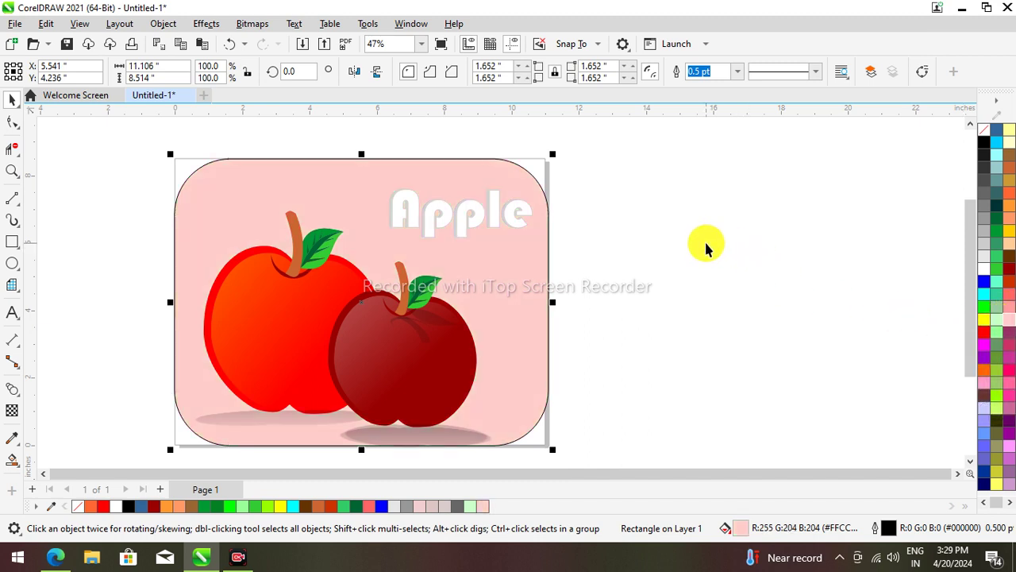
click(792, 265)
scroll(792, 265, down, 2)
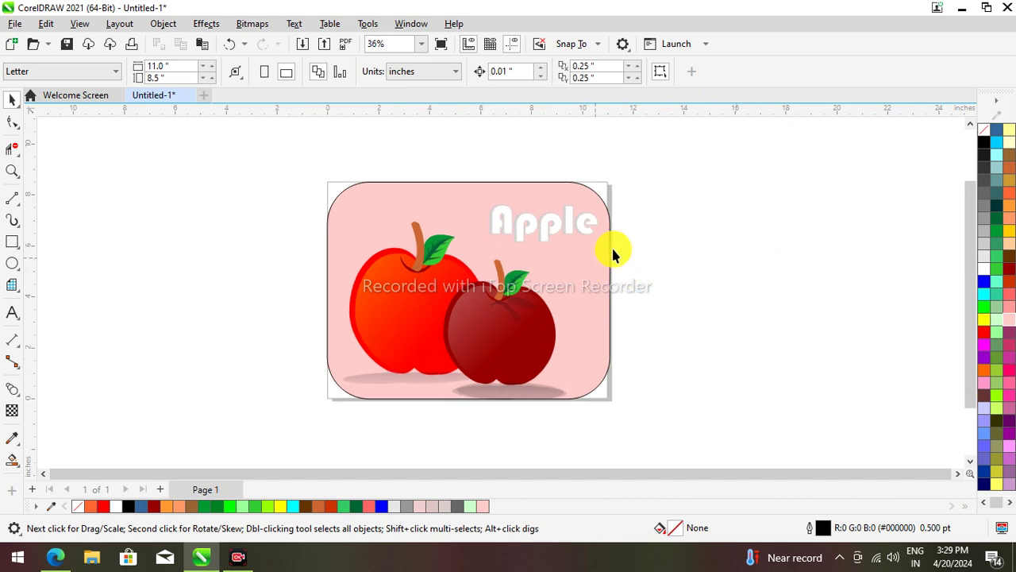